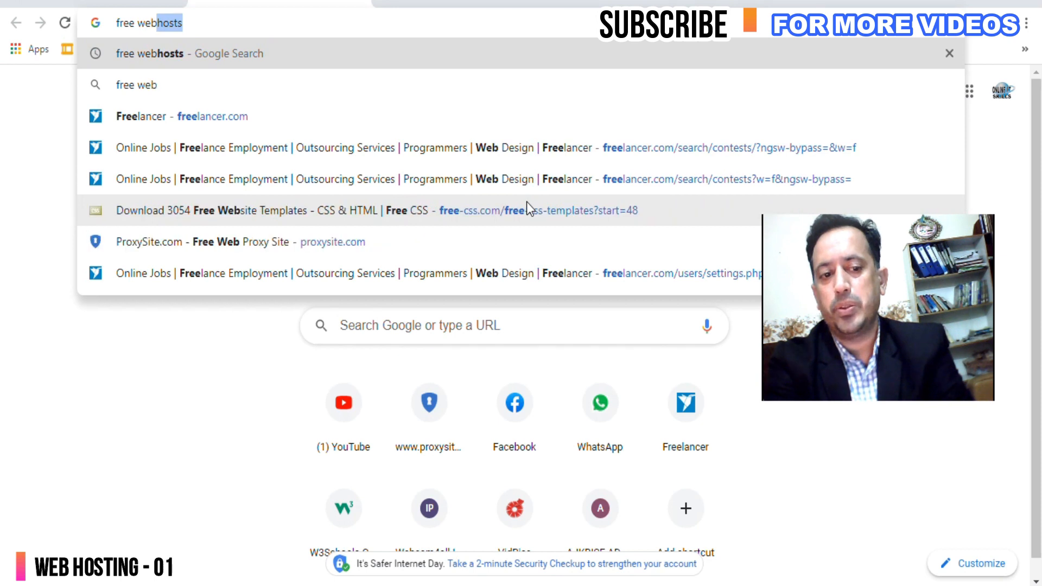
# Search Google for free web host and open the 000webhost 'Free Web Hosting' result.
pyautogui.press('Return')
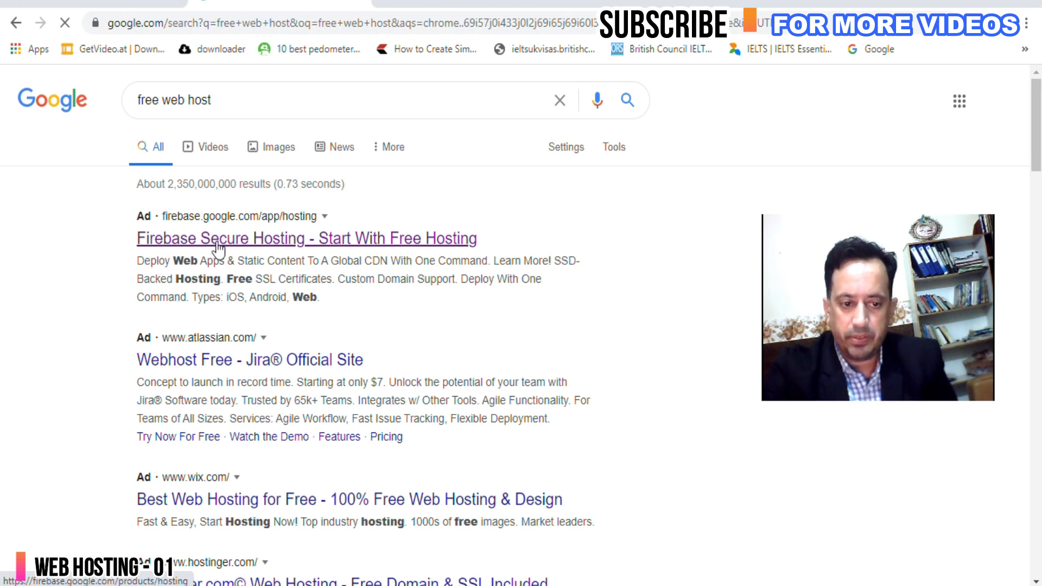
pyautogui.scroll(-5, 217, 245)
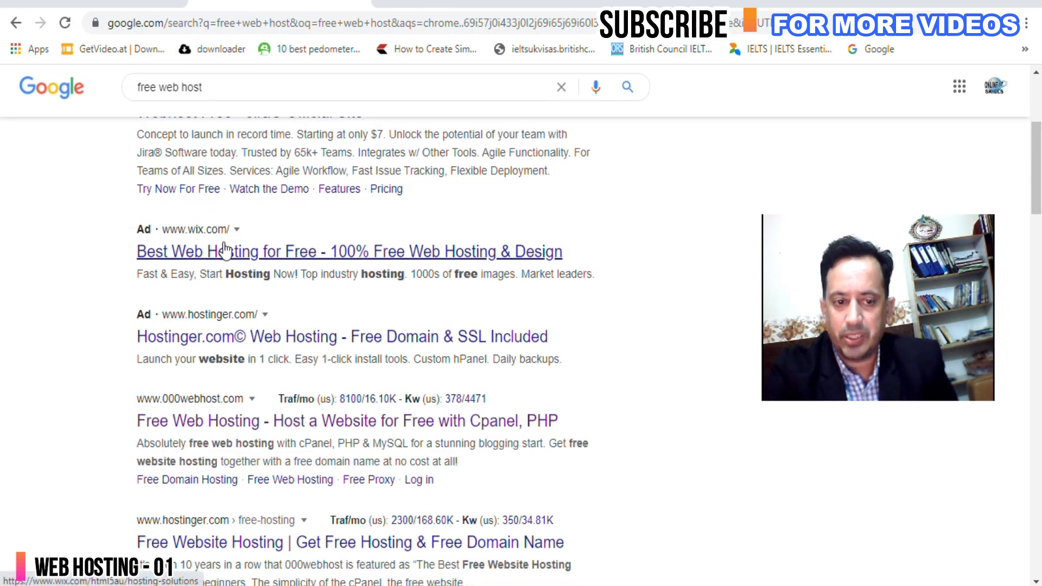
pyautogui.scroll(3, 215, 246)
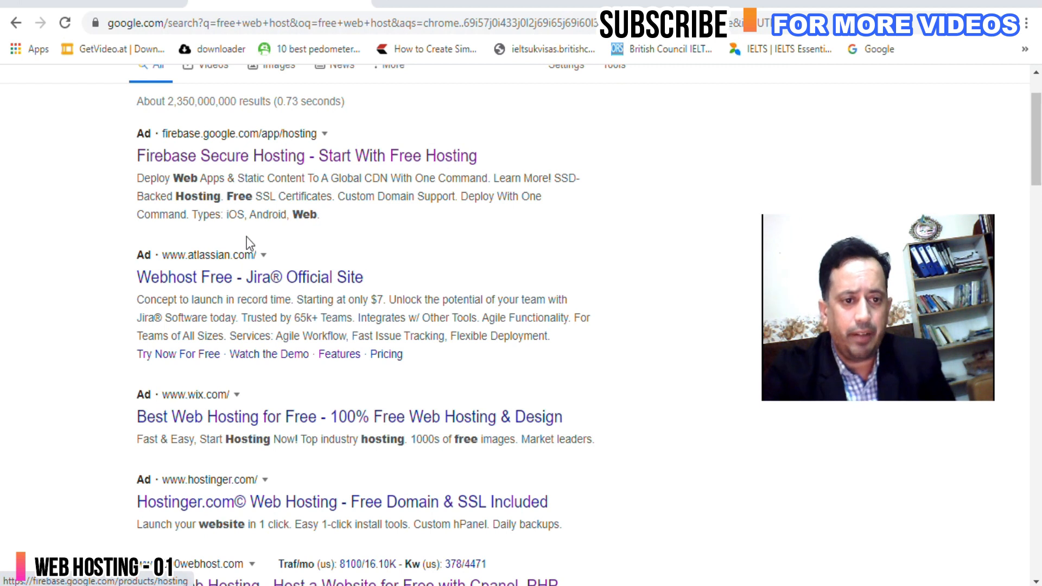
pyautogui.scroll(-6, 217, 196)
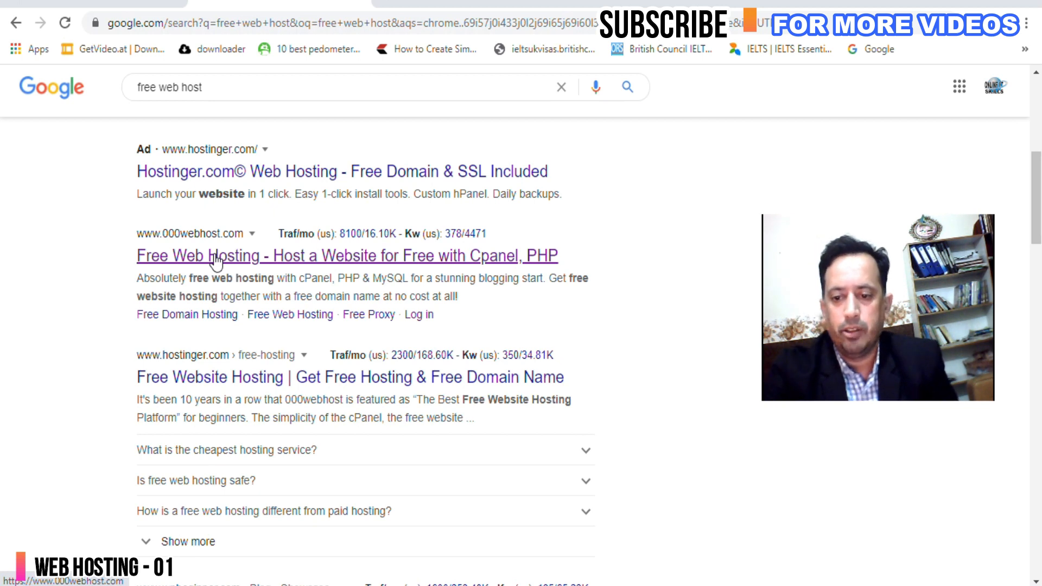
pyautogui.click(339, 267)
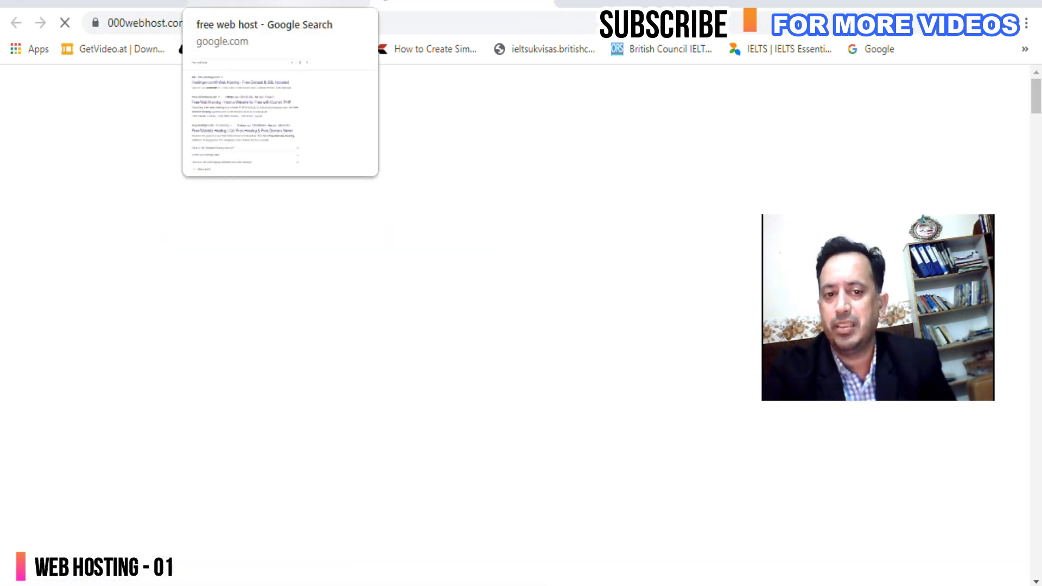
# Go to the 000webhost login page and log in with the Facebook account.
pyautogui.click(334, 3)
pyautogui.click(358, 2)
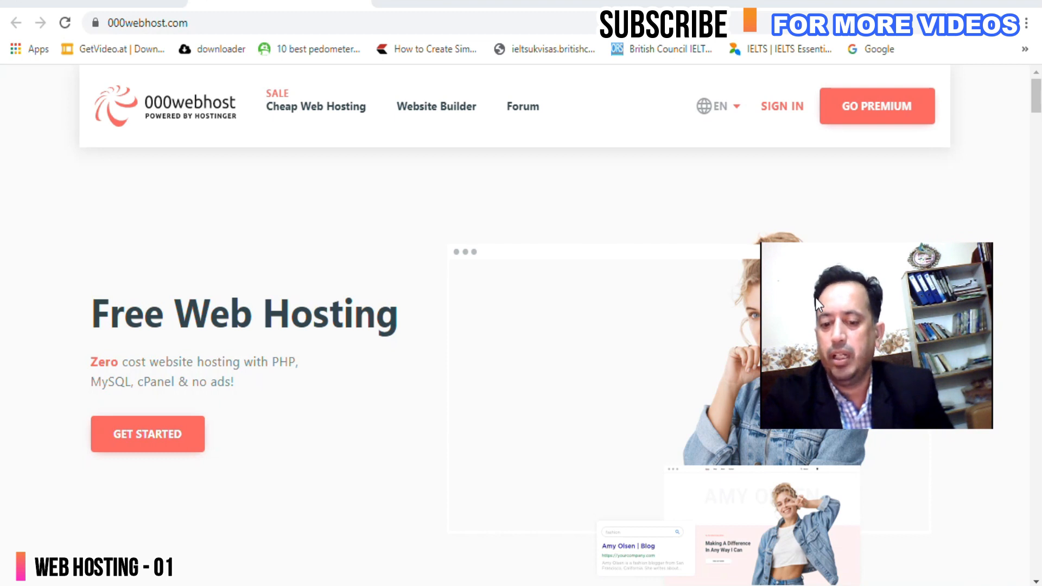
pyautogui.click(776, 107)
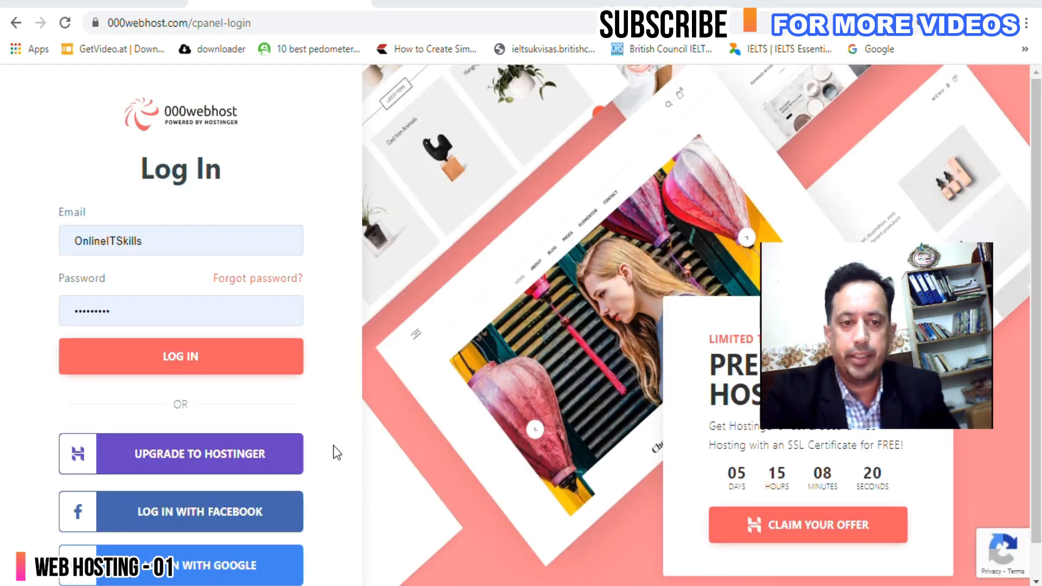
pyautogui.scroll(-1, 191, 492)
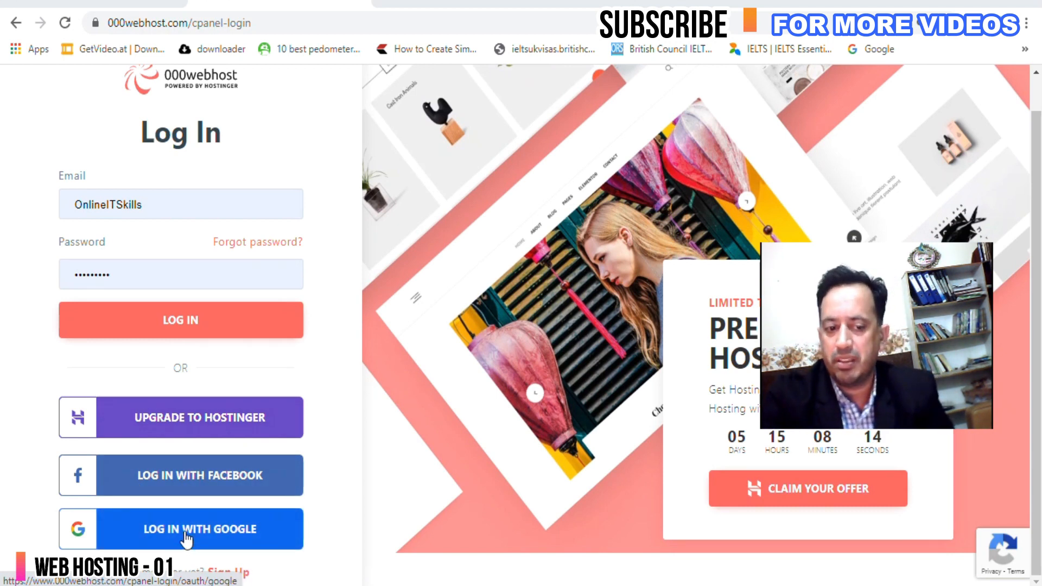
pyautogui.click(197, 474)
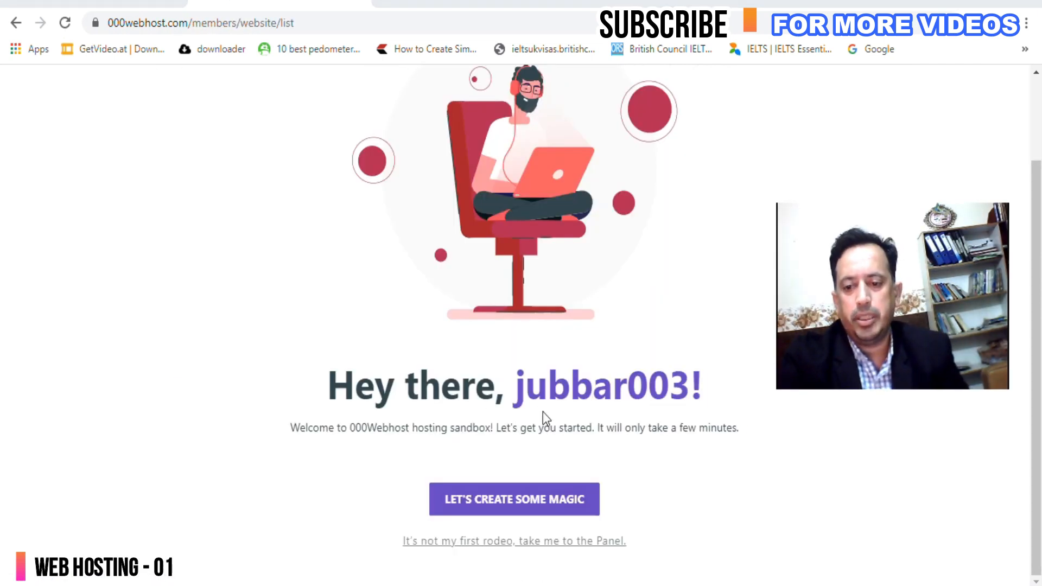
# Start a new website, choose Build an Online Store, and pick Clothing & Accessories.
pyautogui.click(503, 506)
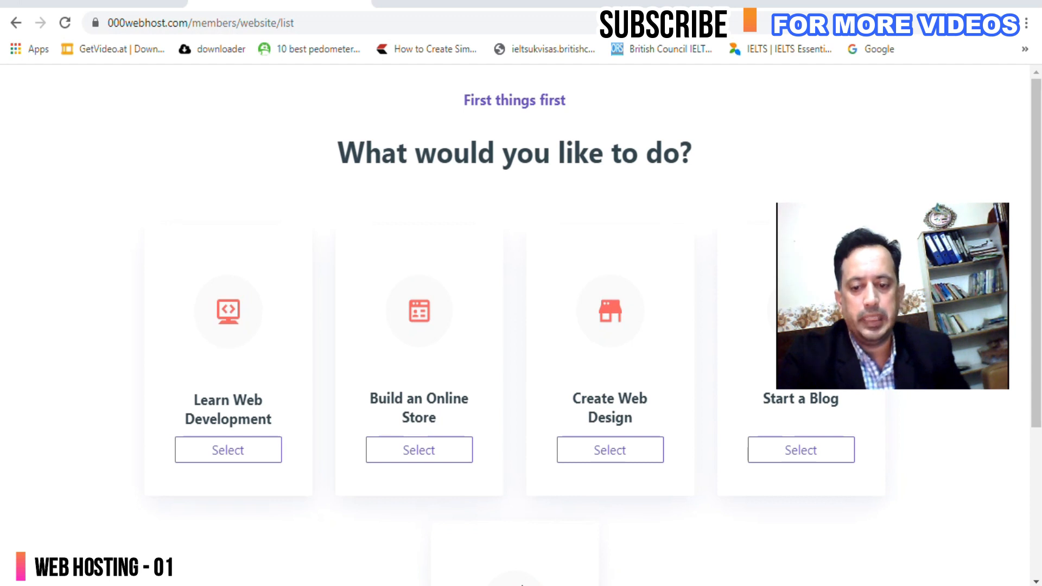
pyautogui.moveTo(812, 320); pyautogui.dragTo(812, 150)
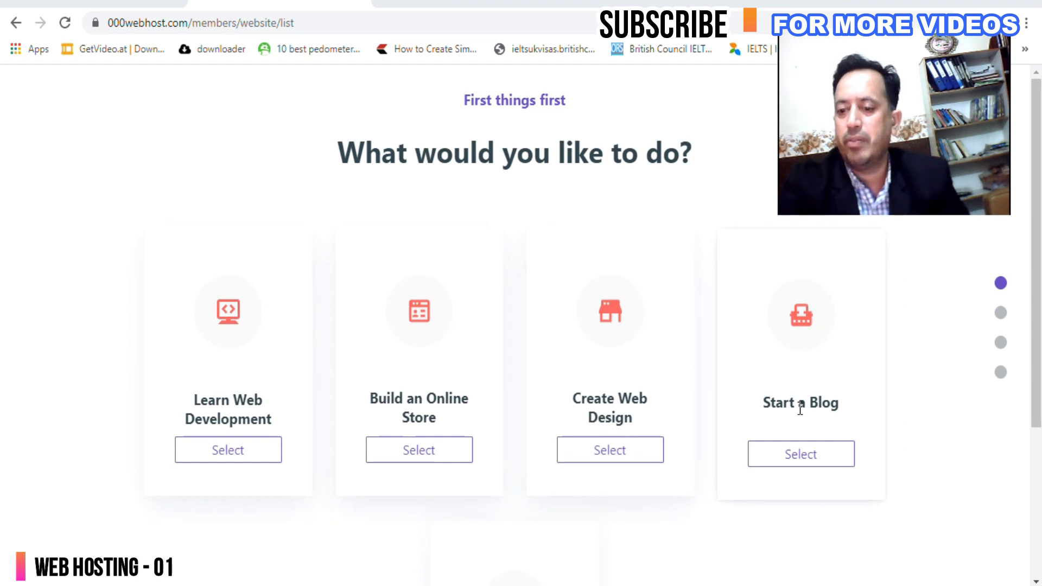
pyautogui.scroll(-3, 868, 375)
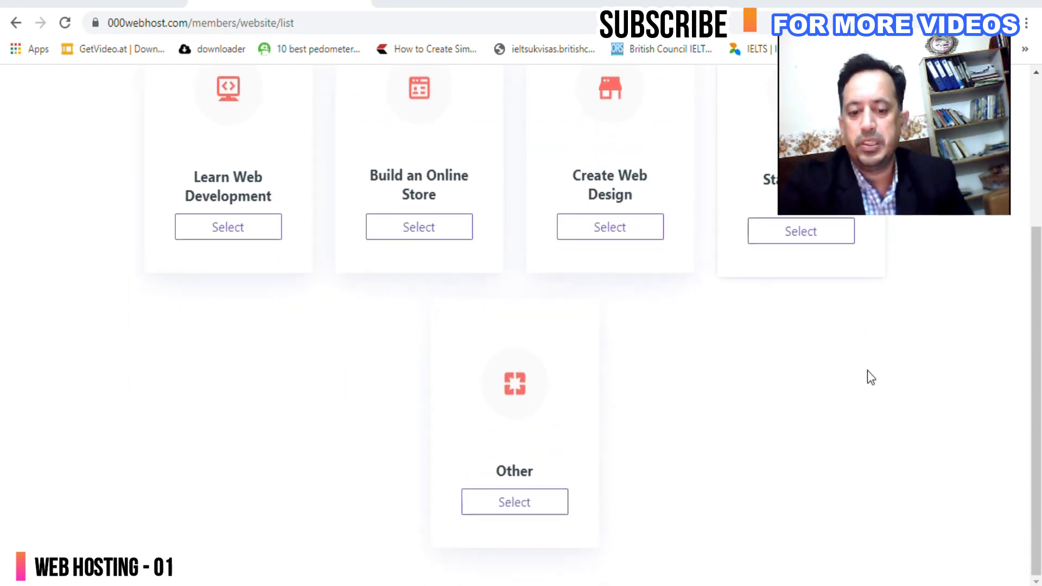
pyautogui.scroll(3, 589, 435)
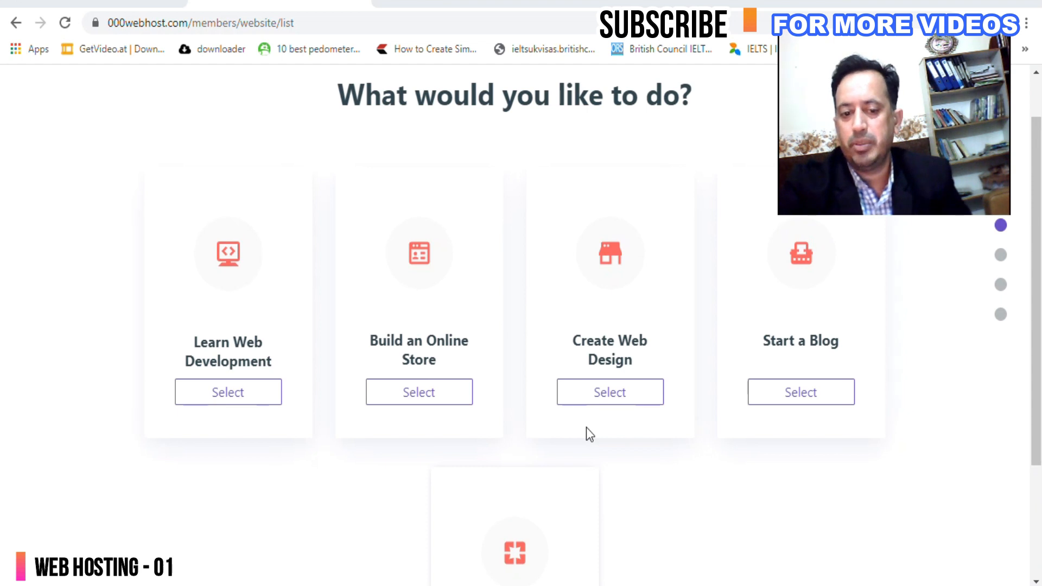
pyautogui.scroll(1, 543, 440)
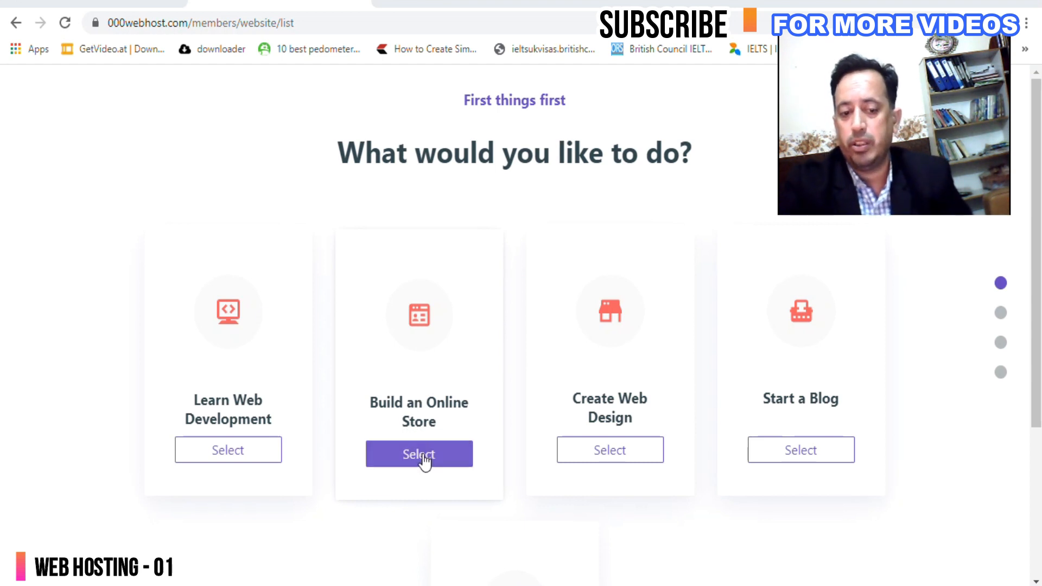
pyautogui.click(598, 459)
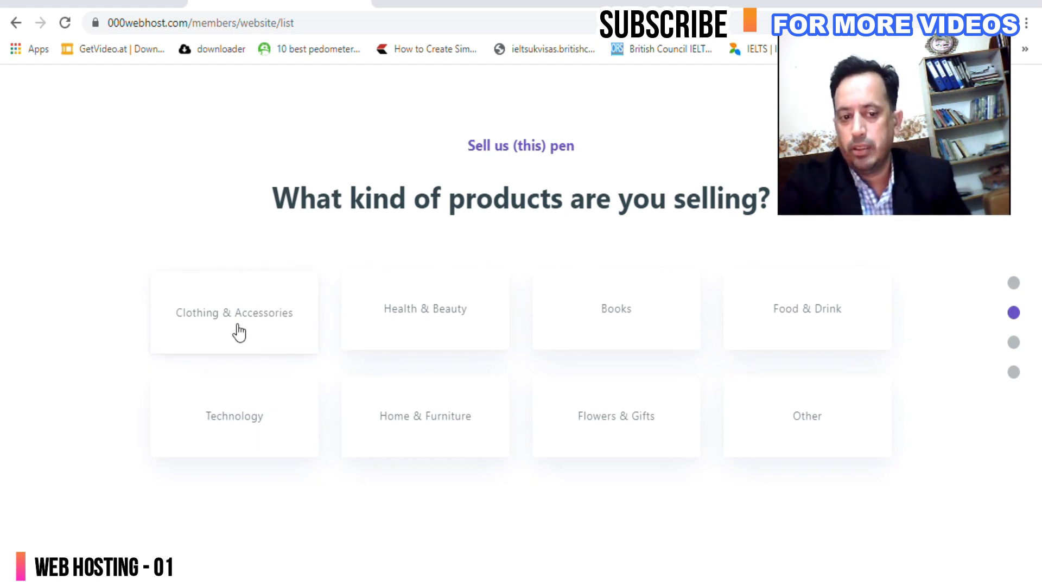
pyautogui.click(804, 323)
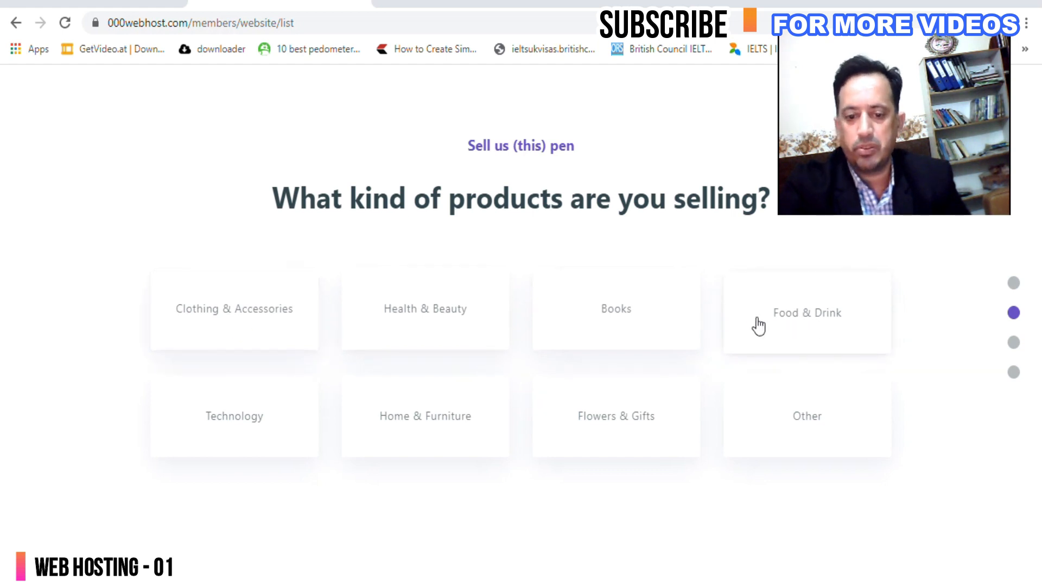
pyautogui.click(232, 323)
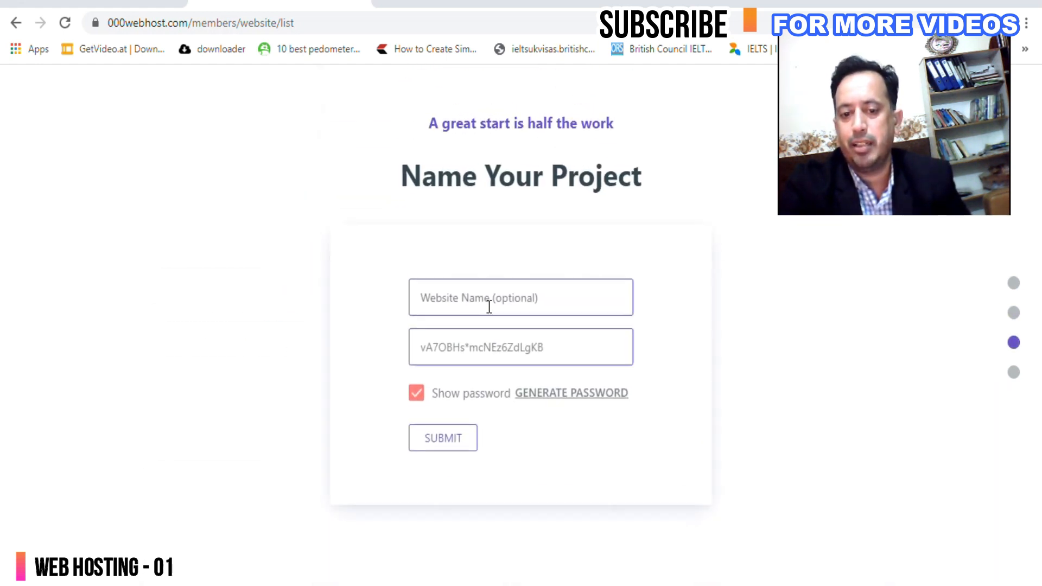
# Fill the website name as OnlineITSkills from the saved suggestion and append a 2.
pyautogui.click(444, 301)
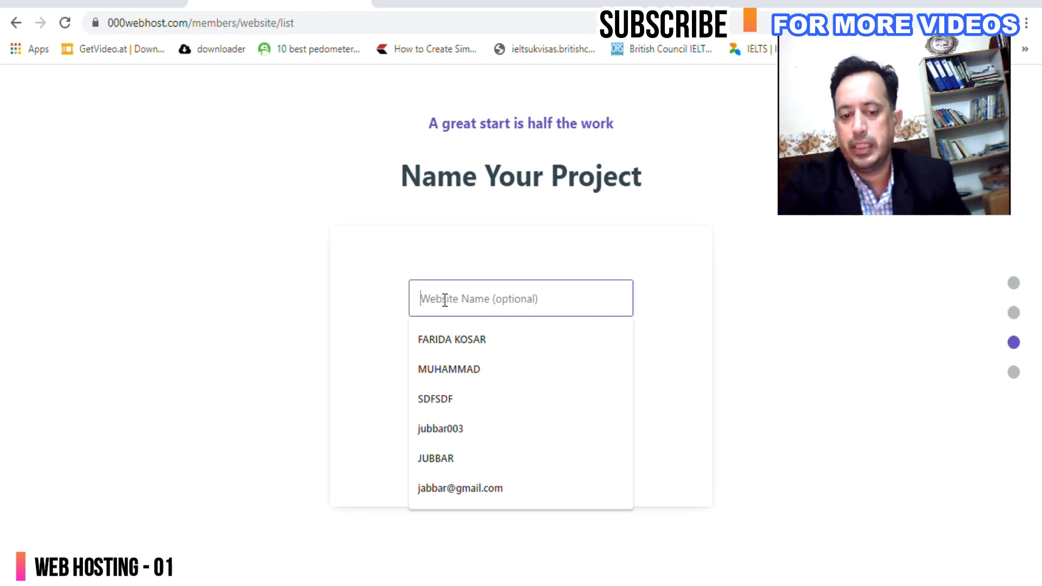
pyautogui.click(865, 300)
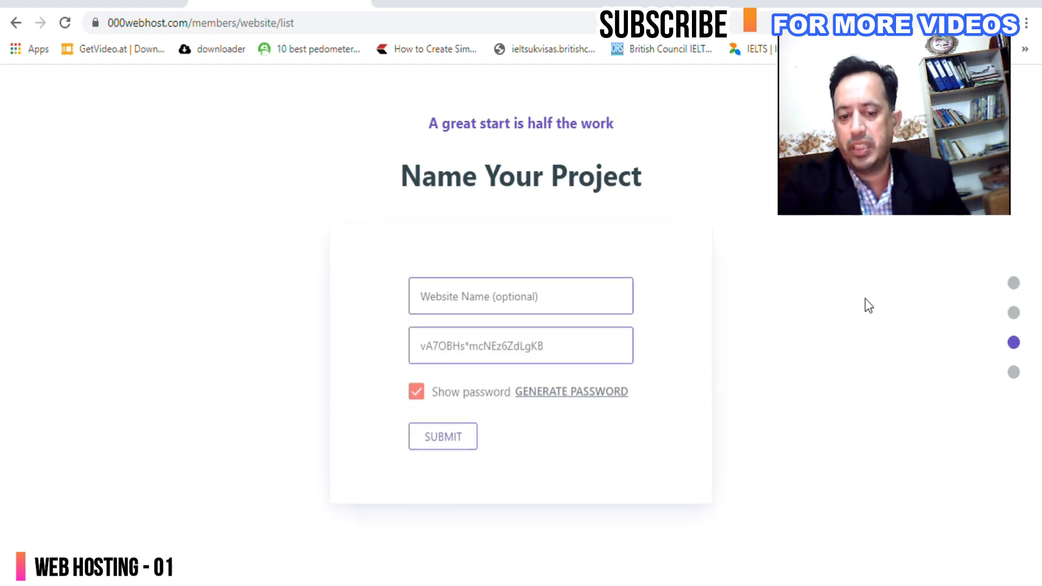
pyautogui.click(530, 306)
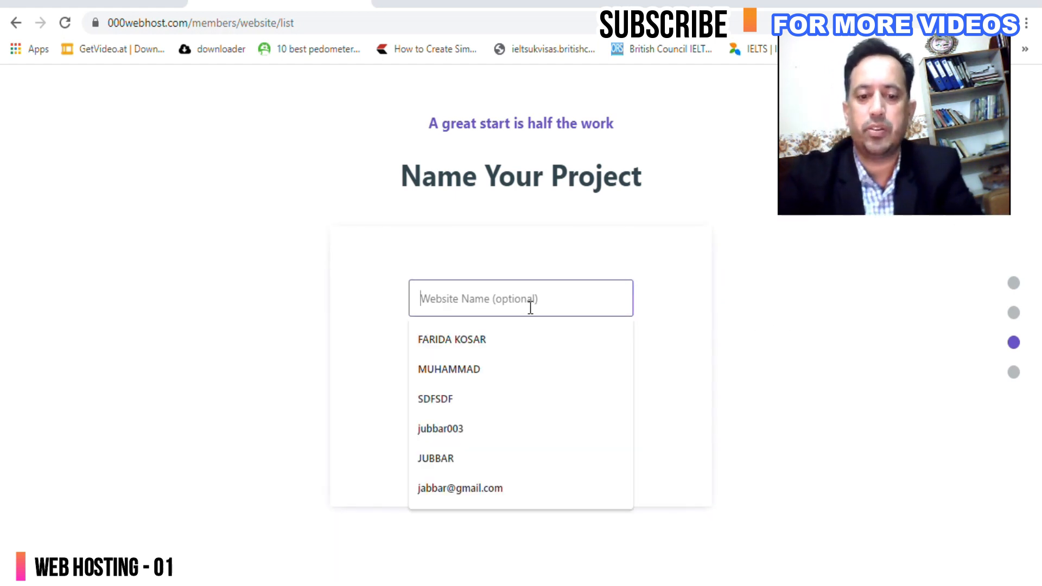
pyautogui.write('online')
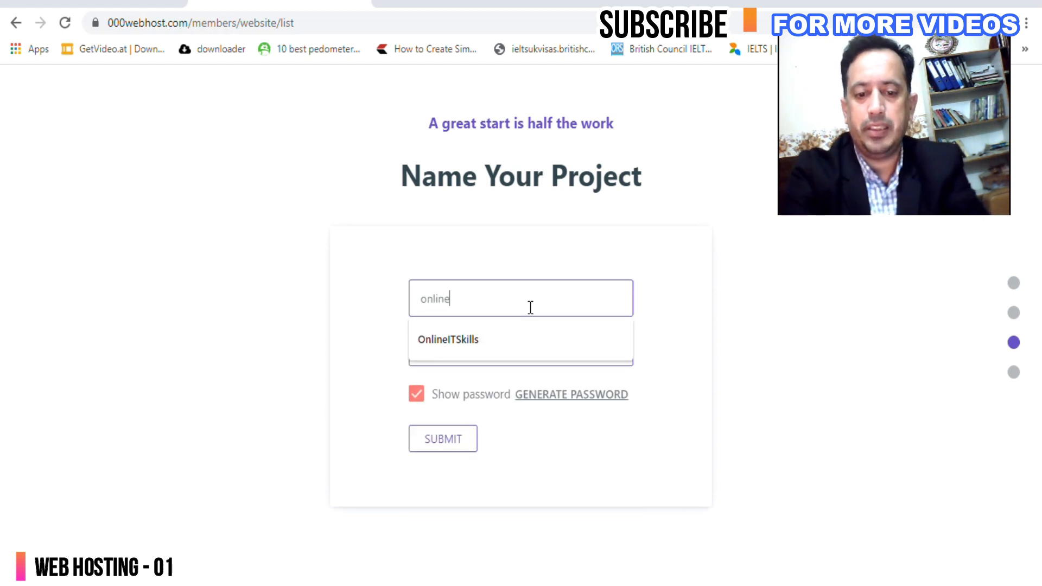
pyautogui.press('Down')
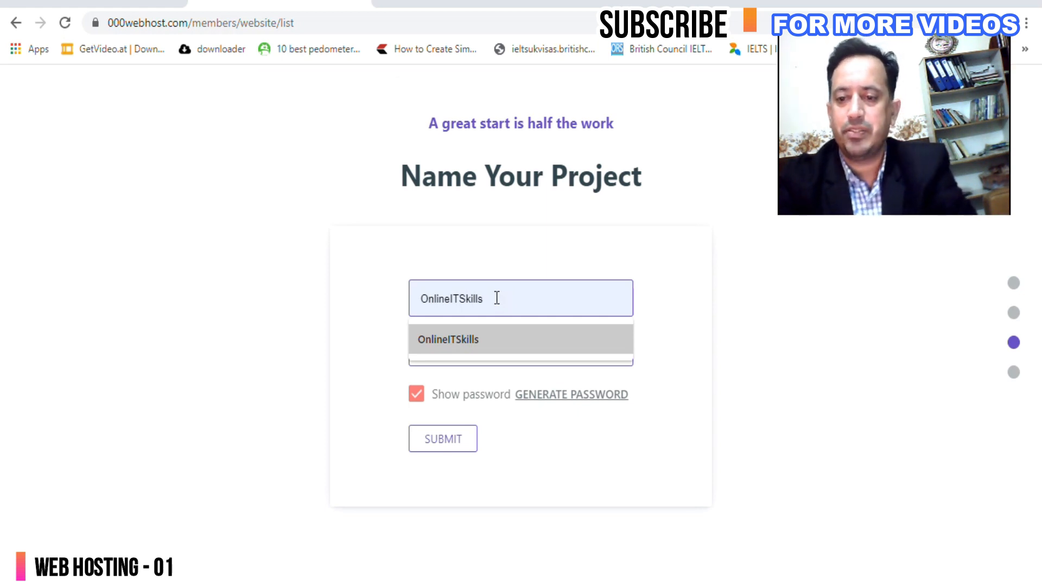
pyautogui.click(668, 301)
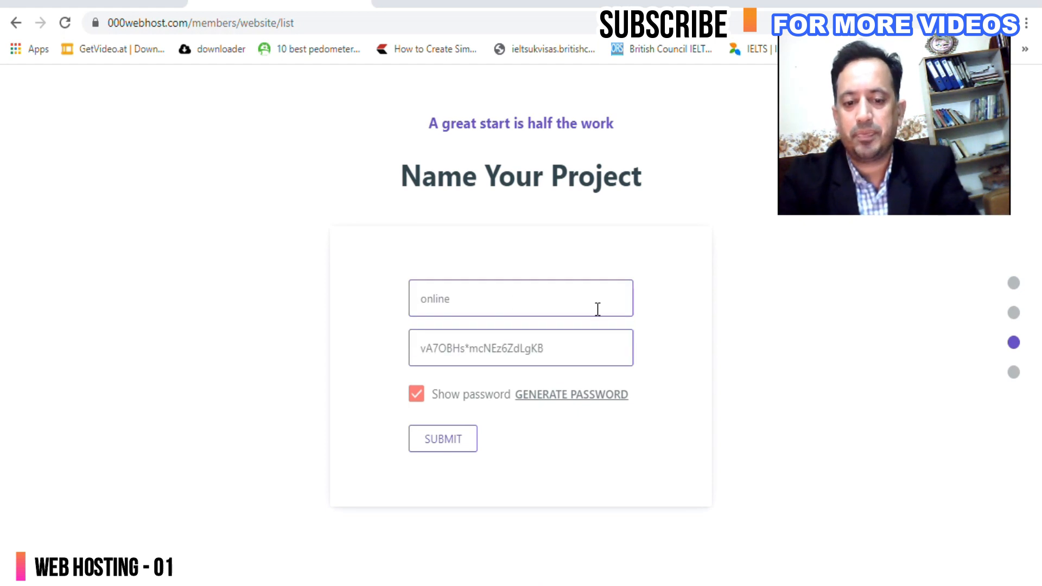
pyautogui.click(484, 340)
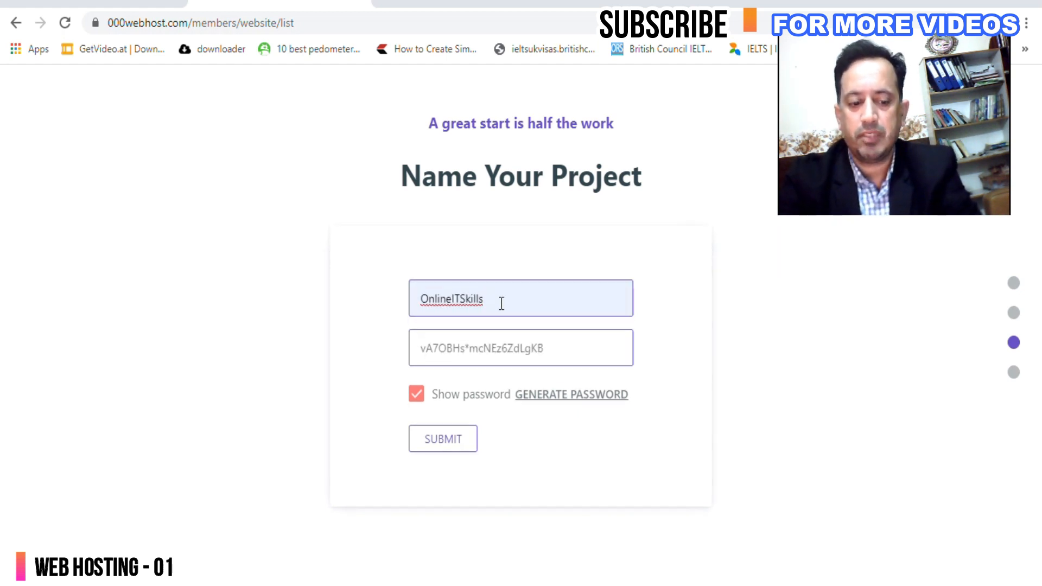
pyautogui.write('2')
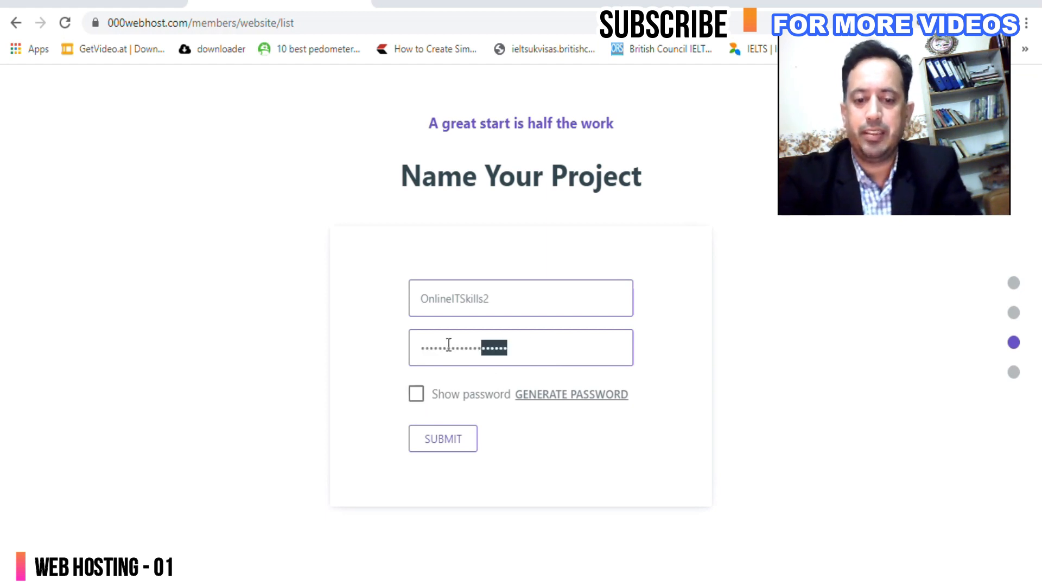
pyautogui.write('..')
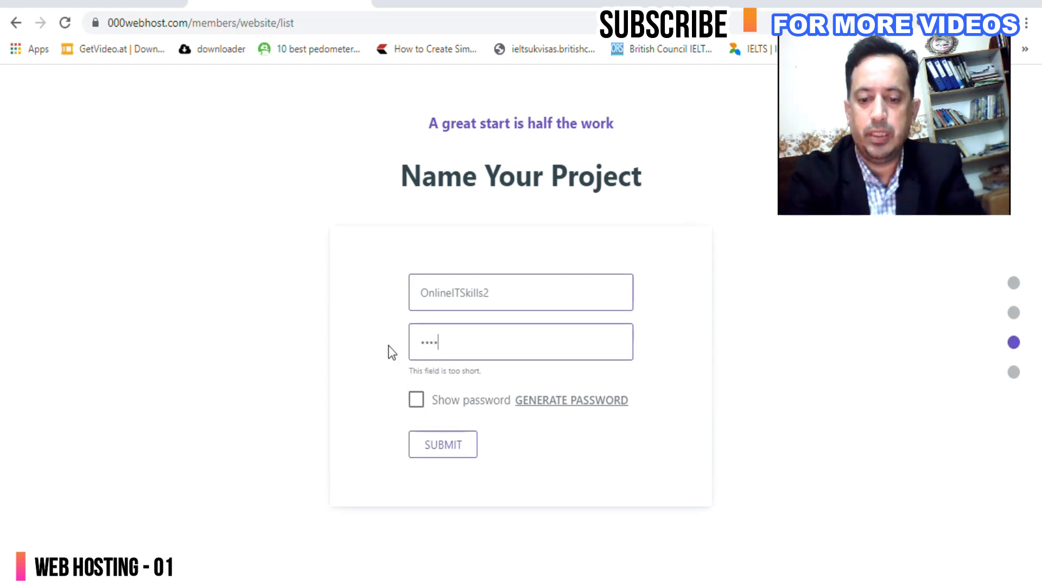
pyautogui.write('.....')
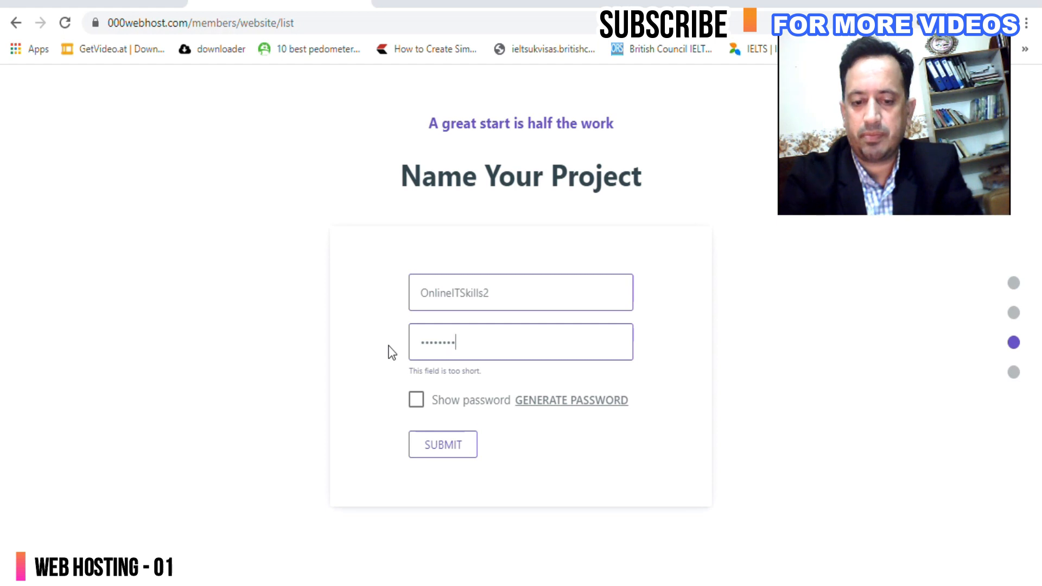
pyautogui.write('..')
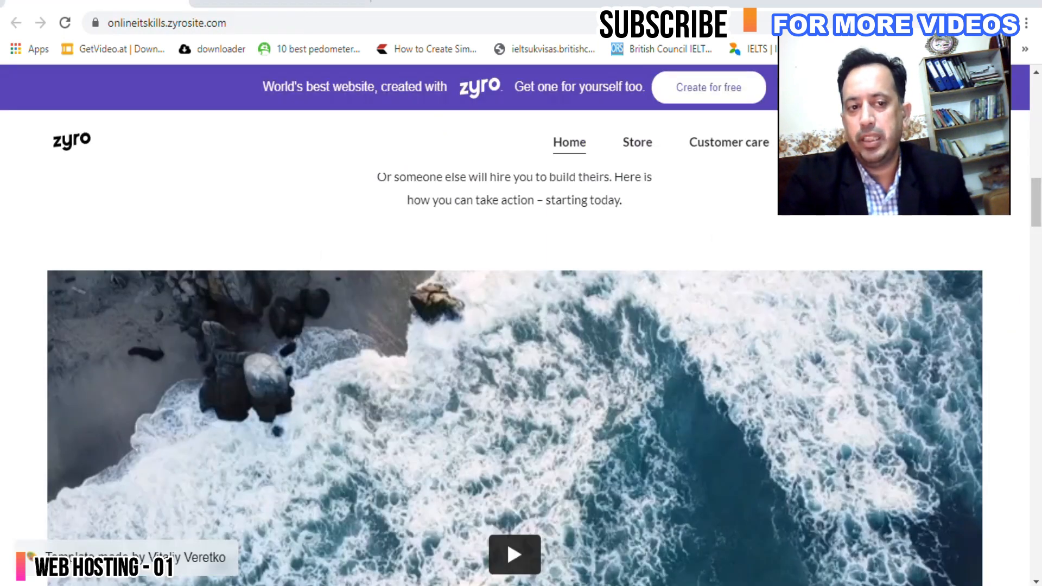
# Scroll through the live onlineitskills.zyrosite.com site from the banner down to the contact form.
pyautogui.moveTo(162, 23); pyautogui.dragTo(107, 24)
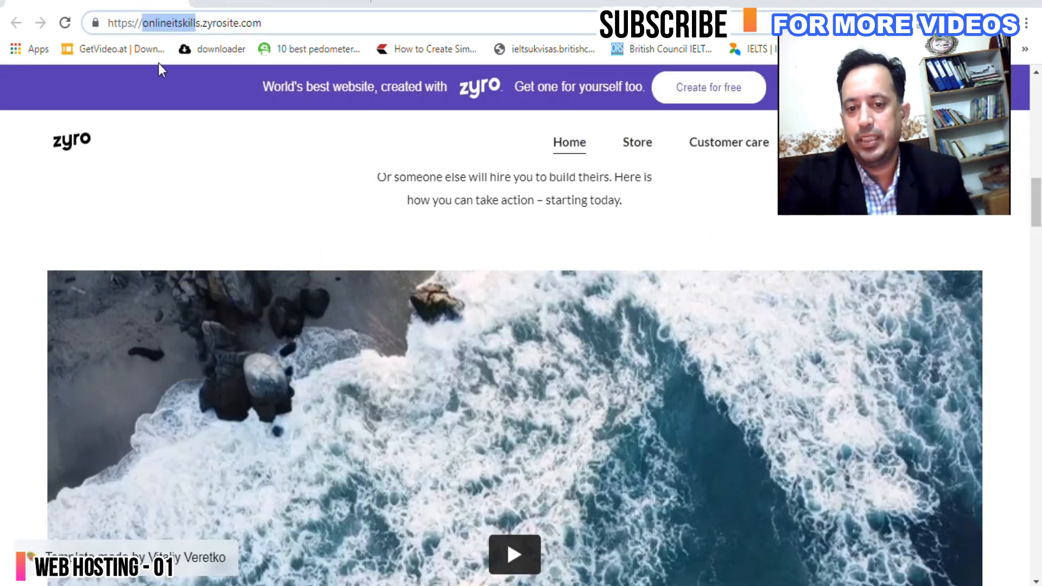
pyautogui.scroll(-10, 299, 174)
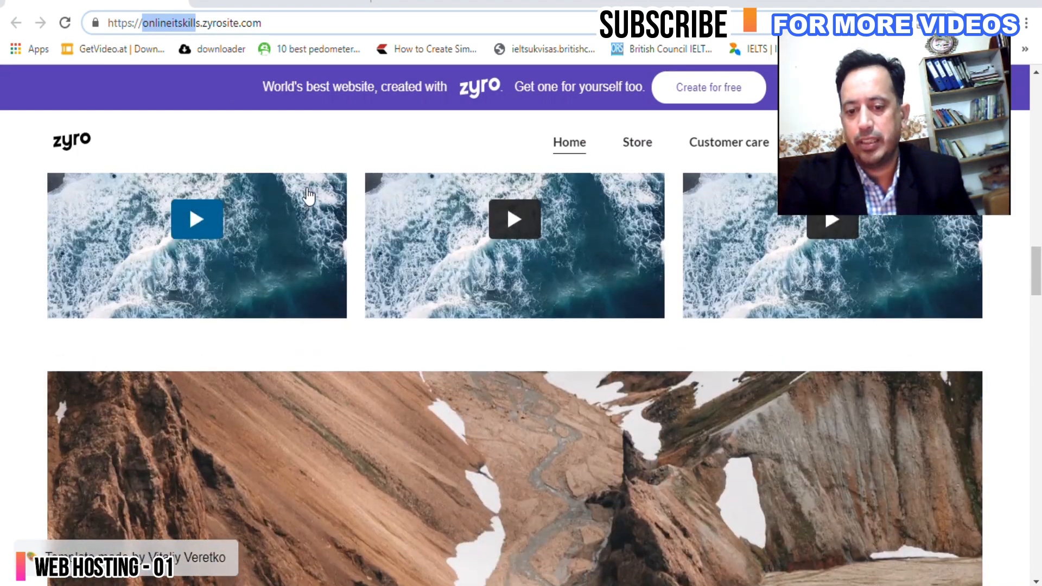
pyautogui.scroll(10, 309, 195)
pyautogui.scroll(-3, 315, 231)
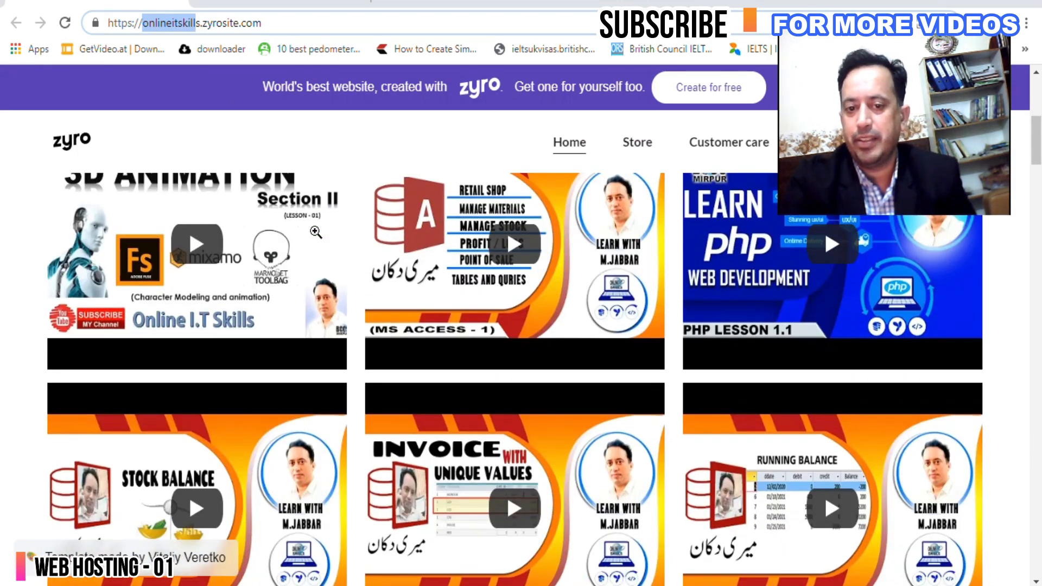
pyautogui.scroll(6, 315, 234)
pyautogui.scroll(-6, 315, 236)
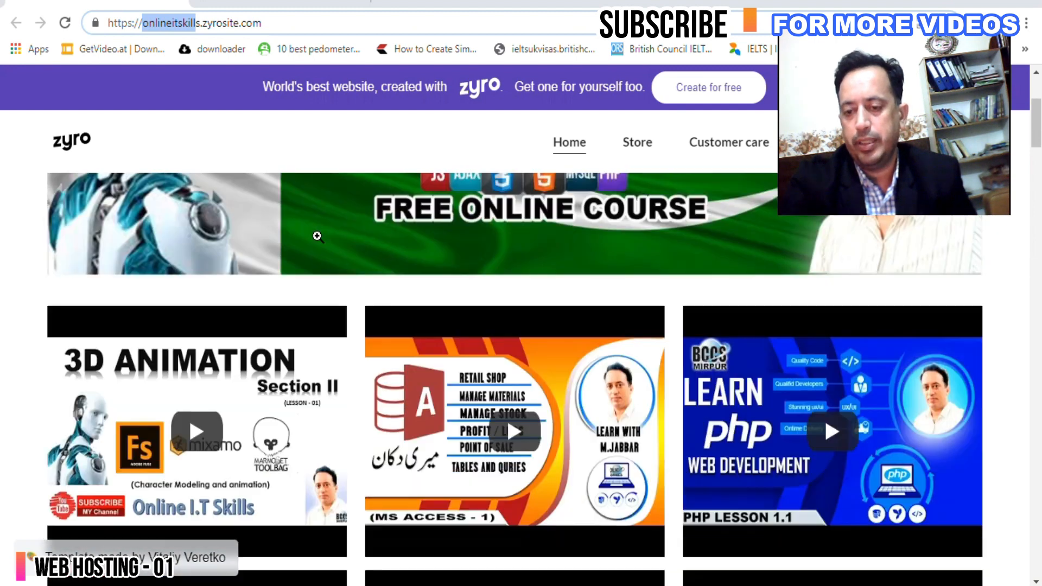
pyautogui.moveTo(913, 83); pyautogui.dragTo(920, 105)
pyautogui.scroll(5, 463, 335)
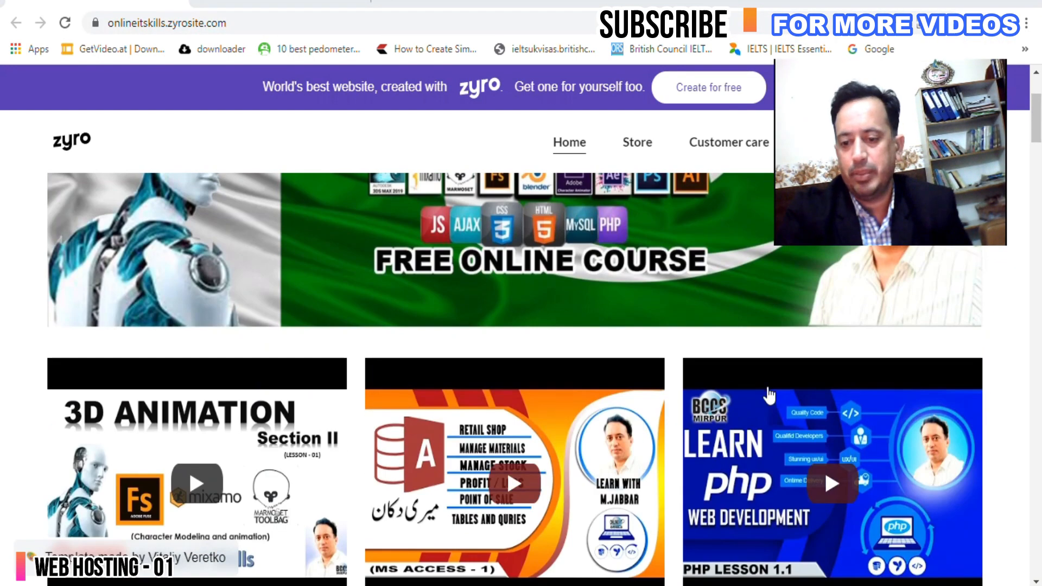
pyautogui.scroll(3, 647, 386)
pyautogui.scroll(-15, 540, 369)
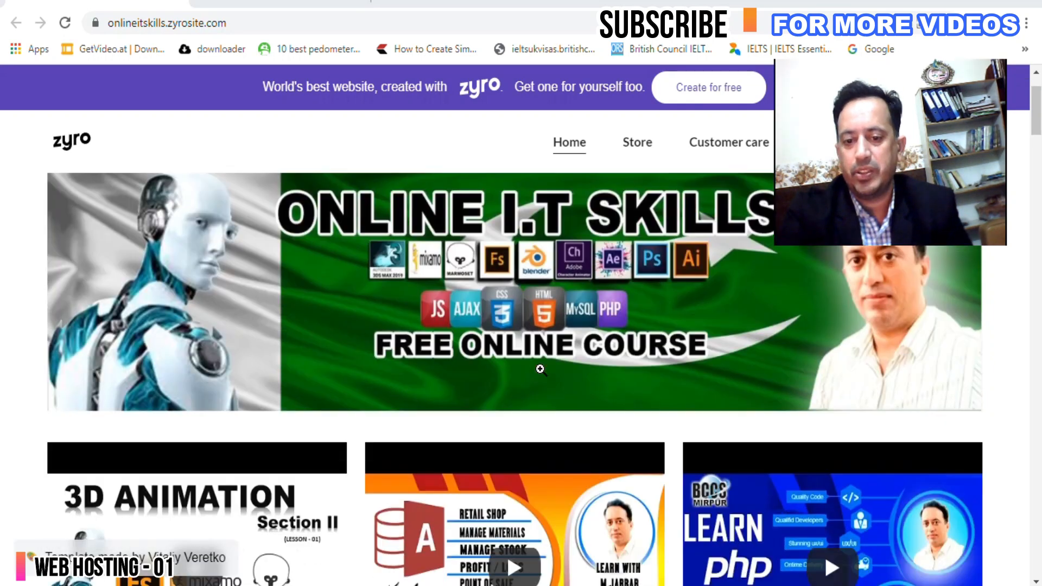
pyautogui.scroll(-15, 519, 364)
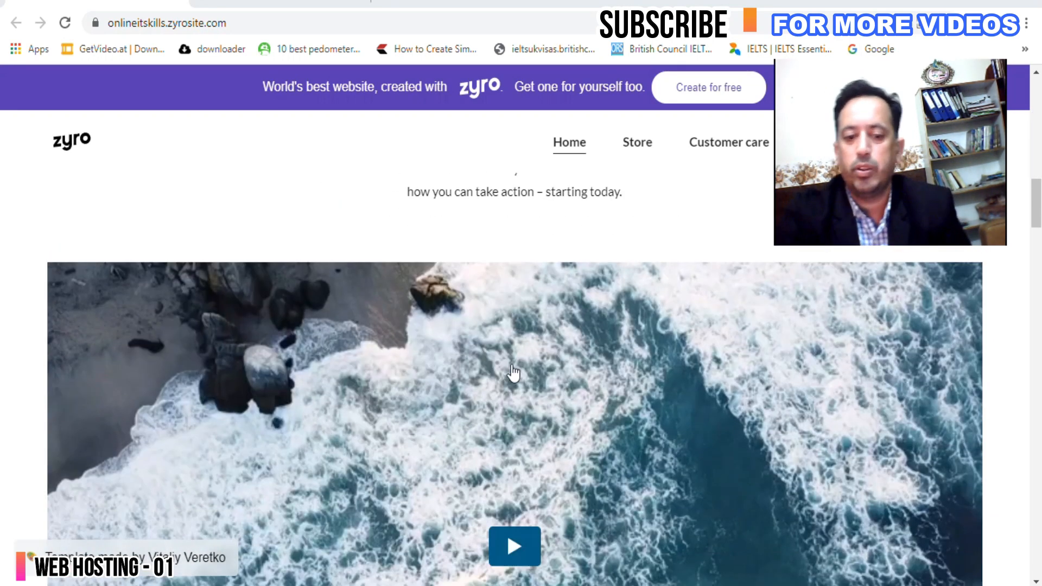
pyautogui.scroll(-10, 513, 380)
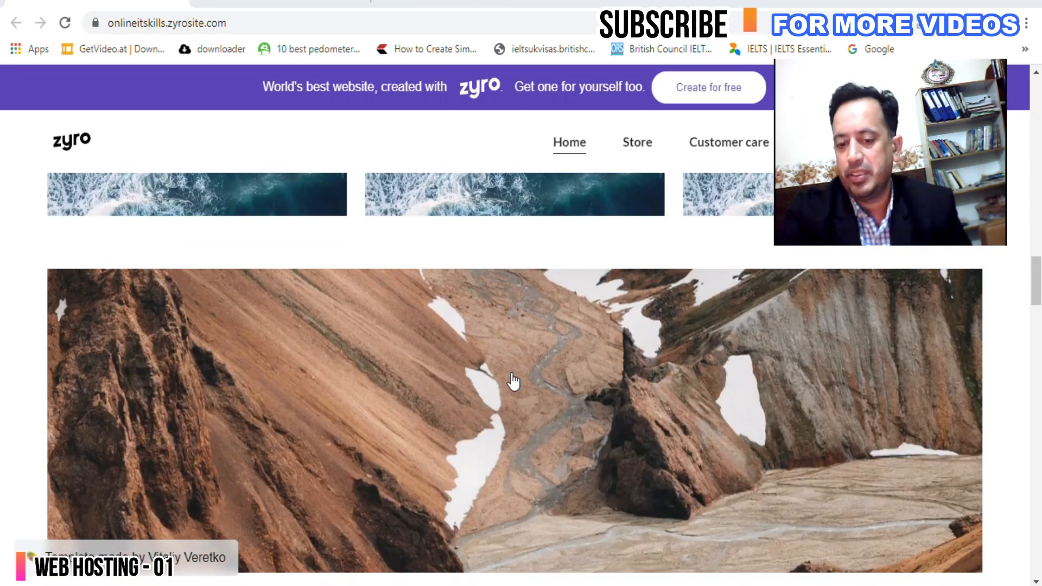
pyautogui.scroll(8, 513, 380)
pyautogui.scroll(8, 513, 380)
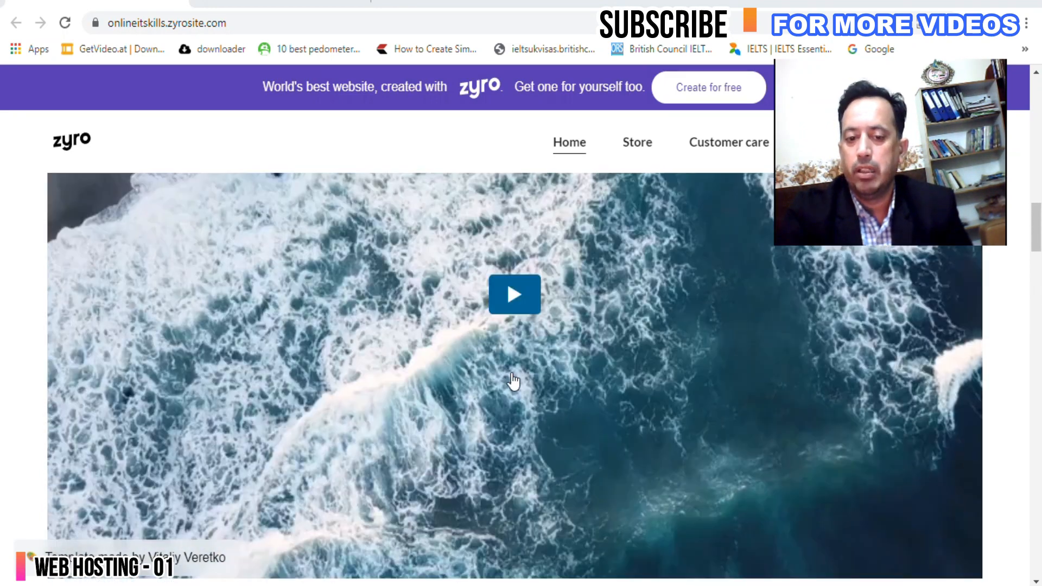
pyautogui.scroll(-8, 513, 382)
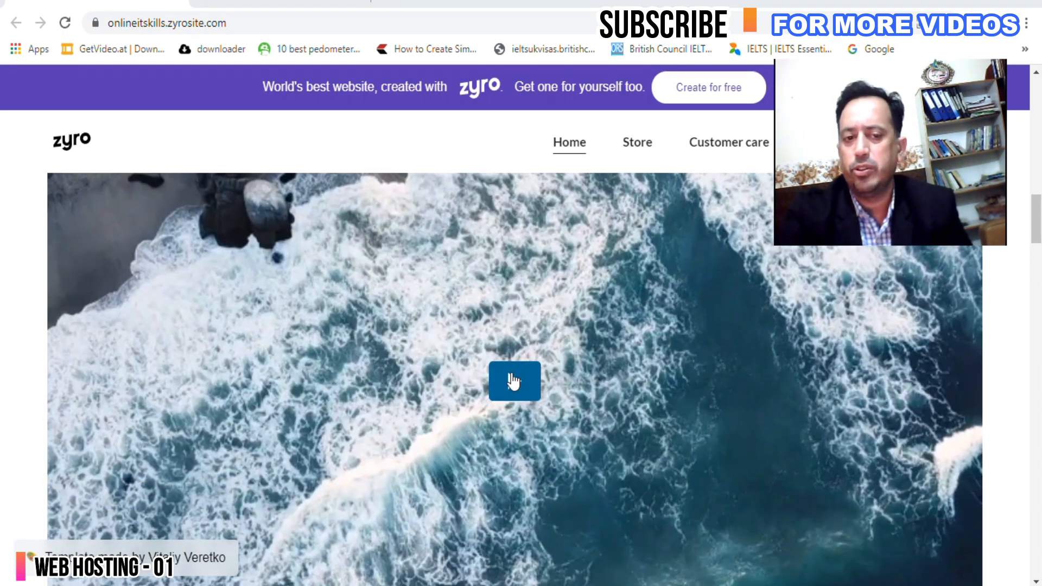
pyautogui.scroll(-3, 513, 380)
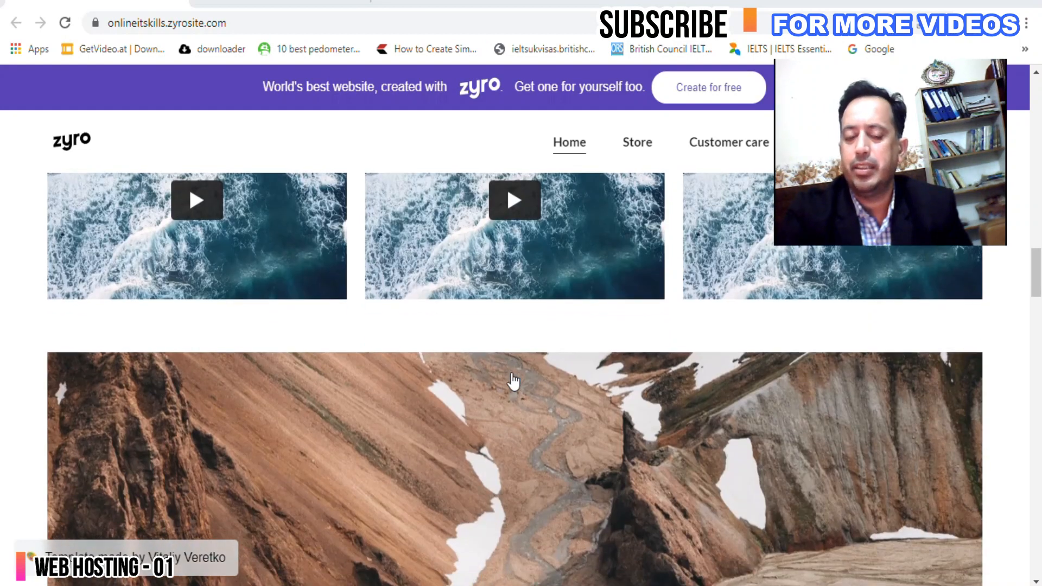
pyautogui.scroll(5, 513, 380)
pyautogui.scroll(3, 513, 381)
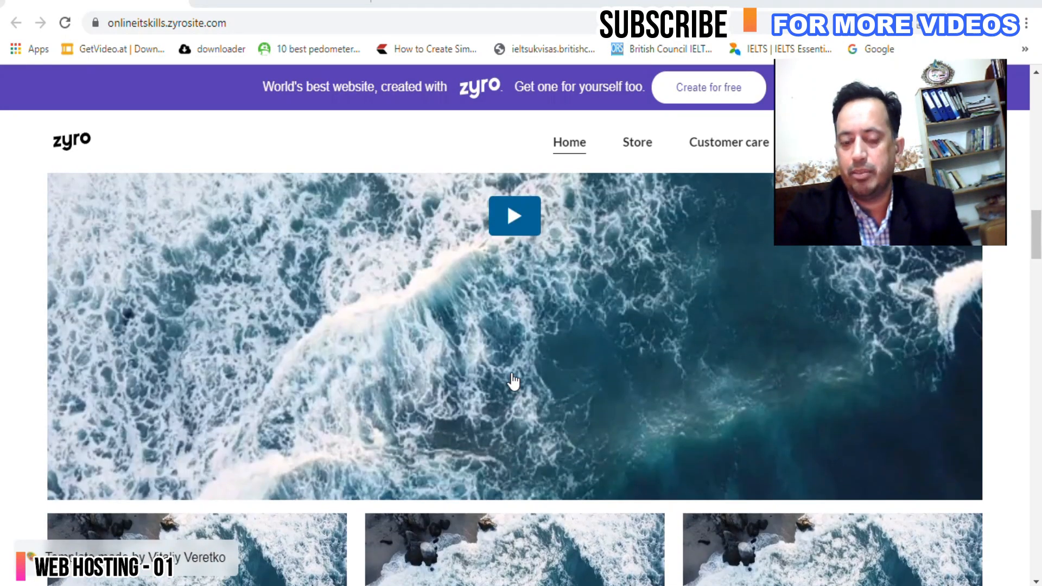
pyautogui.scroll(-15, 513, 382)
pyautogui.scroll(-8, 512, 380)
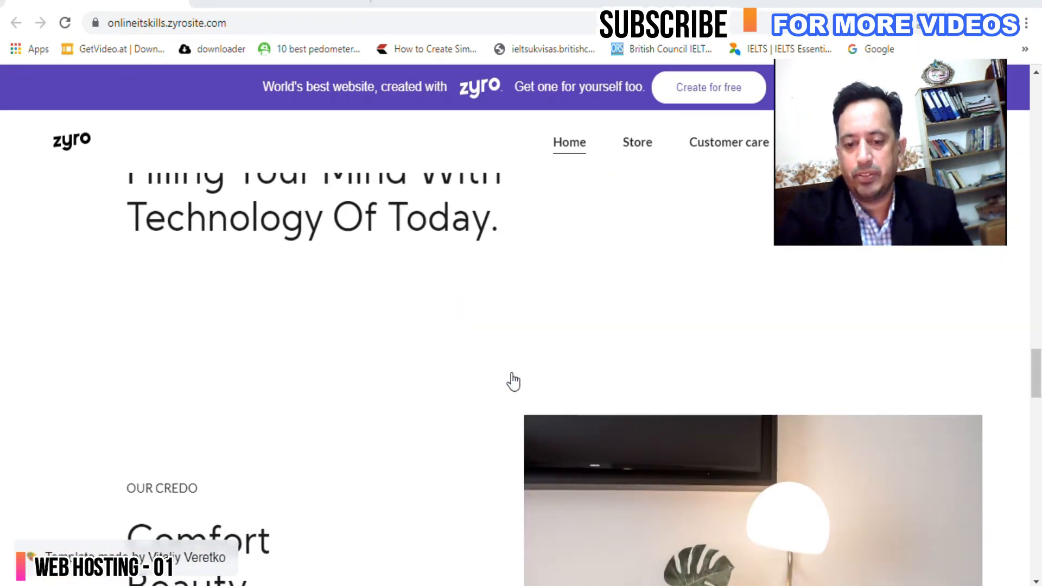
pyautogui.scroll(-8, 426, 361)
pyautogui.scroll(-18, 434, 375)
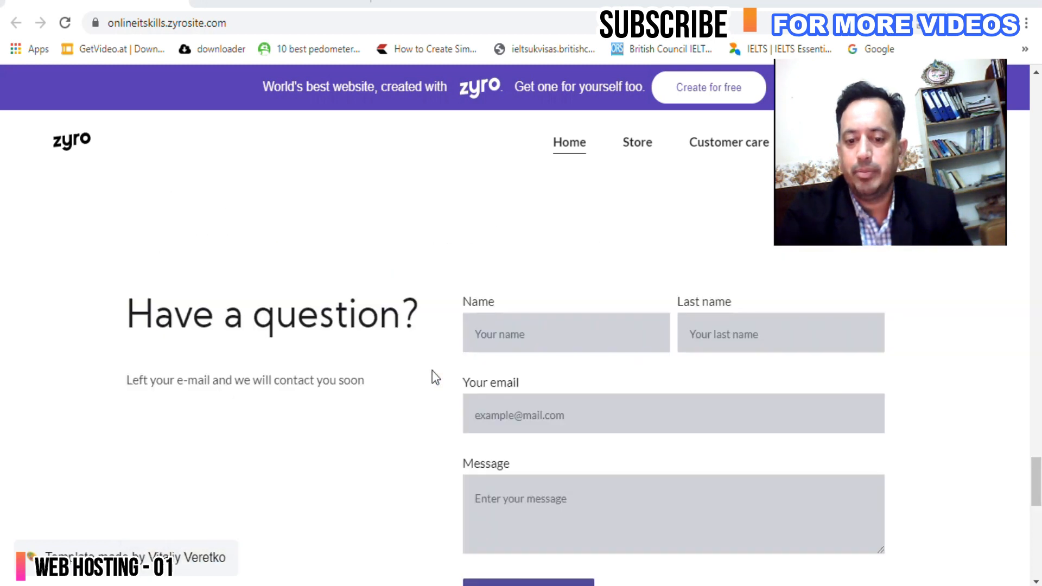
pyautogui.scroll(14, 434, 375)
pyautogui.scroll(-5, 465, 391)
pyautogui.scroll(5, 410, 383)
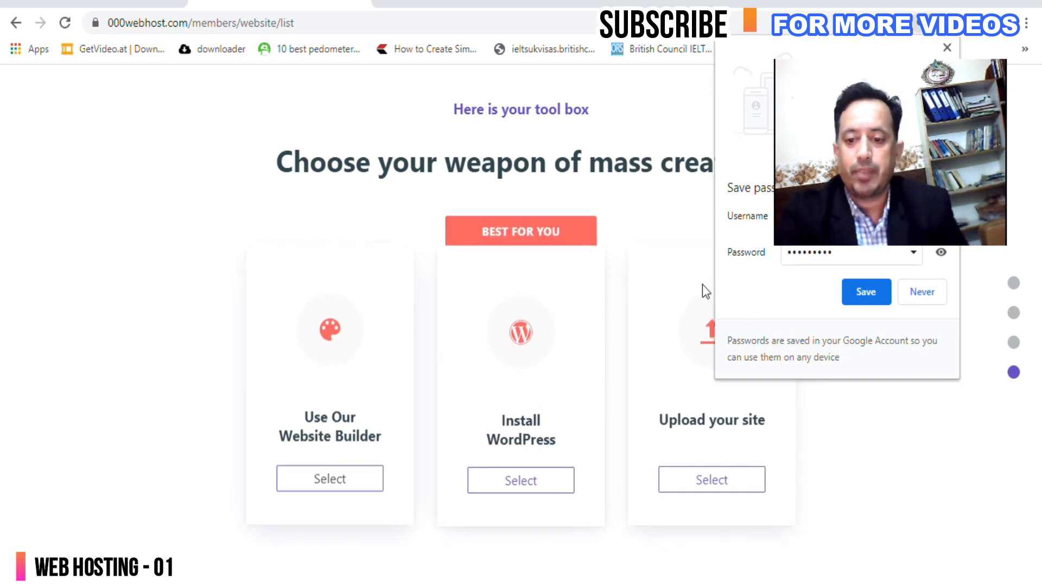
# Save the account password in Chrome and choose 000webhost's Website Builder.
pyautogui.click(866, 291)
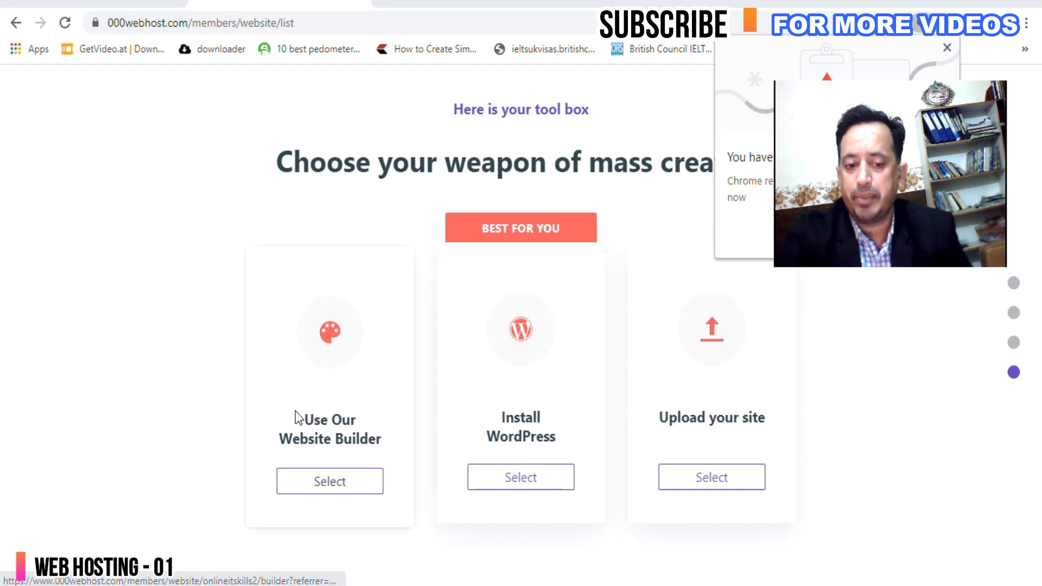
pyautogui.click(336, 486)
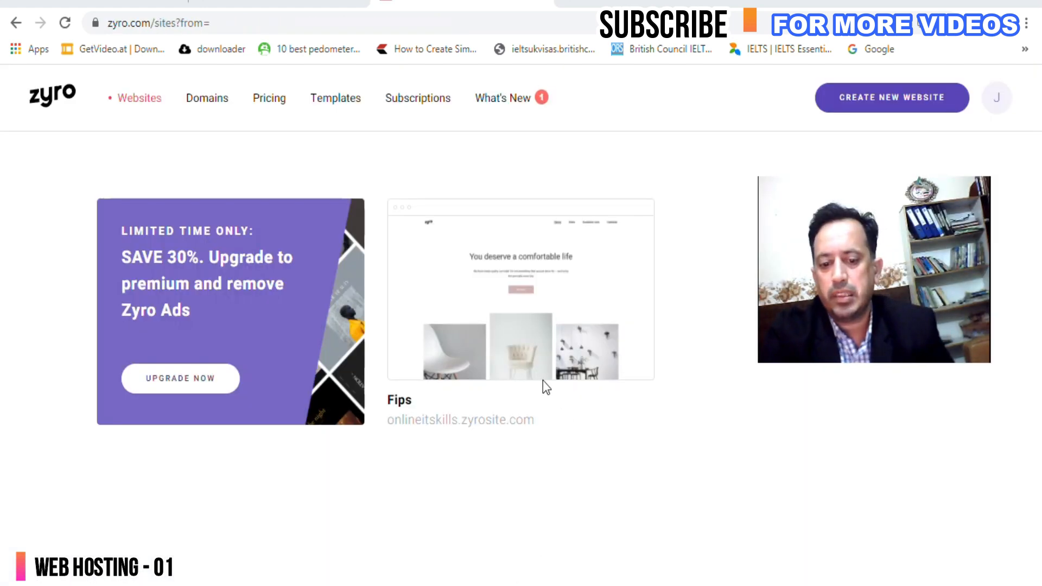
# From the Zyro Websites dashboard listing the Fips site, start creating a new website.
pyautogui.moveTo(463, 328)
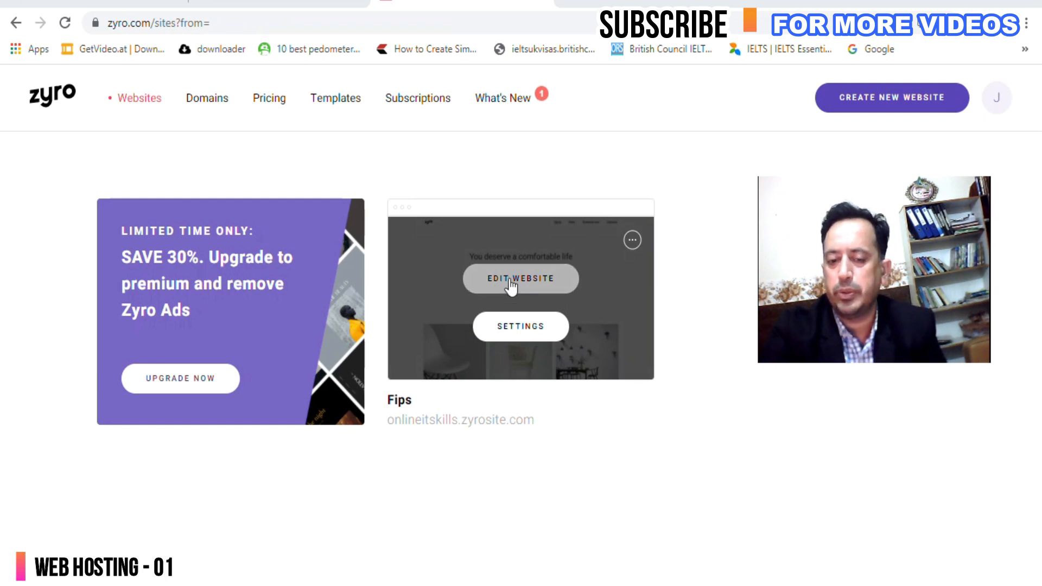
pyautogui.click(890, 100)
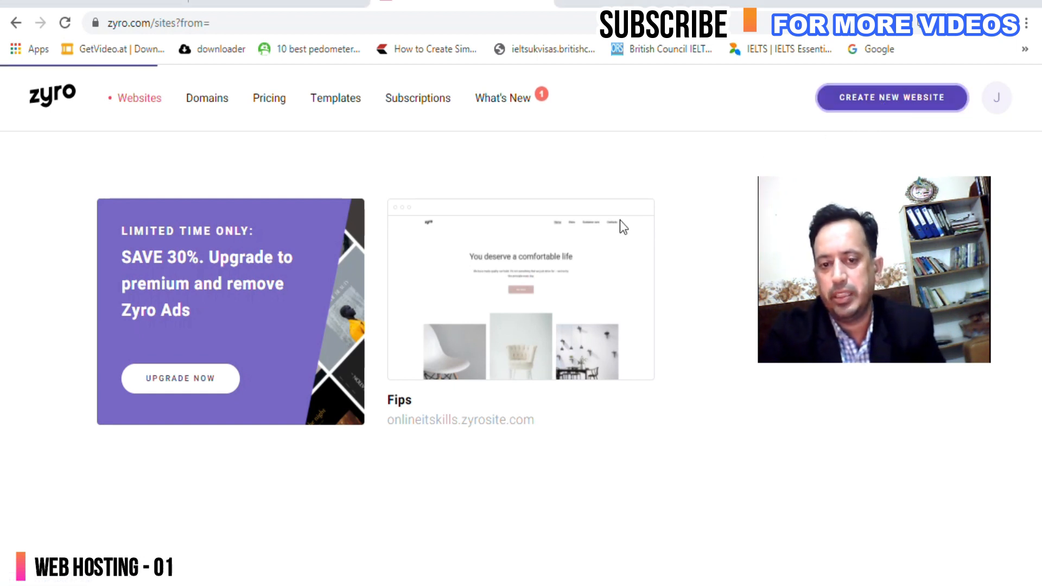
# Scroll the template gallery past Arroyo, Jaye, Eureka and Fernell to the Fips template.
pyautogui.scroll(-5, 505, 419)
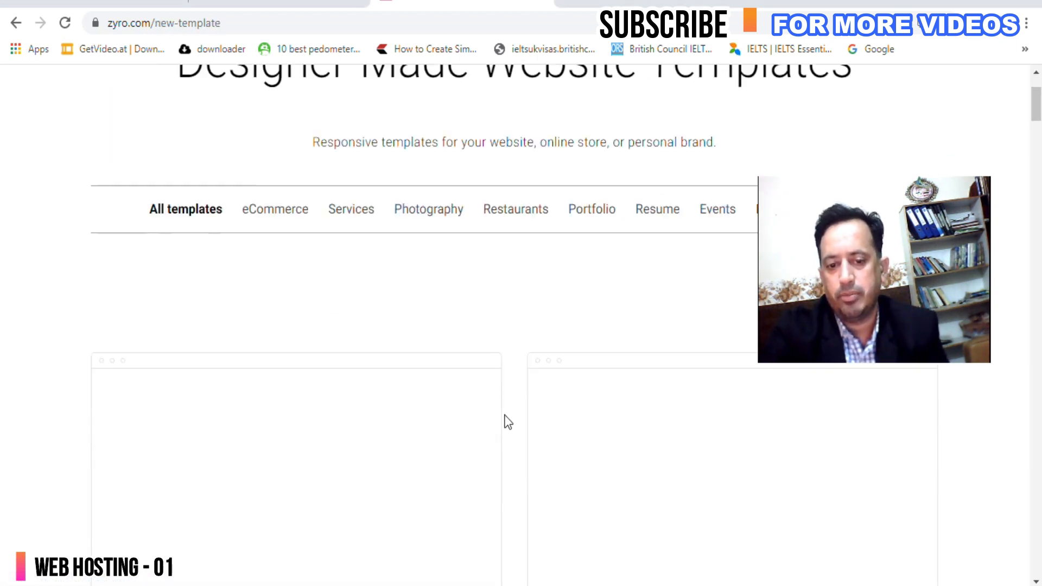
pyautogui.scroll(3, 506, 419)
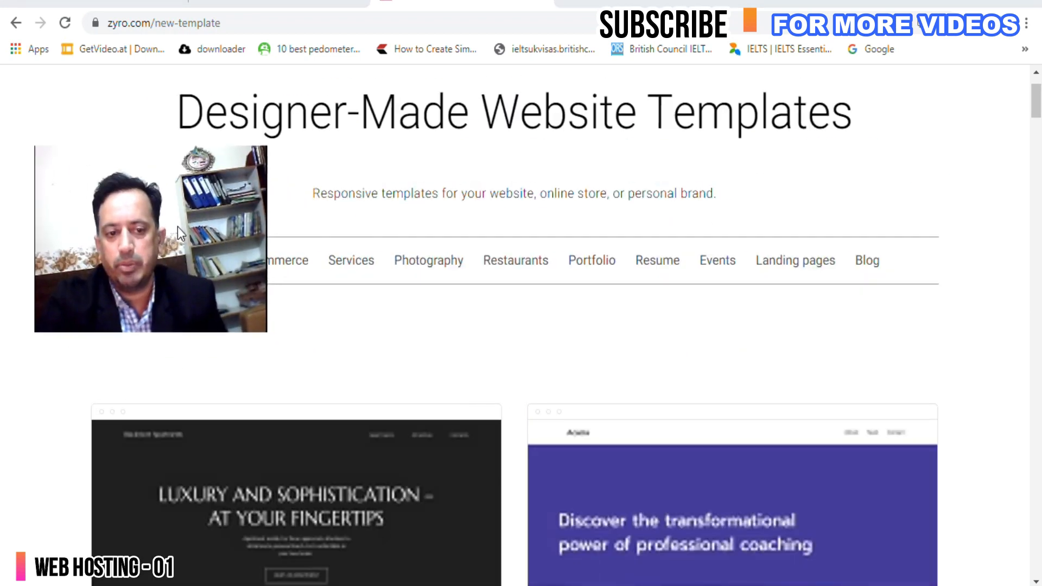
pyautogui.scroll(-7, 669, 408)
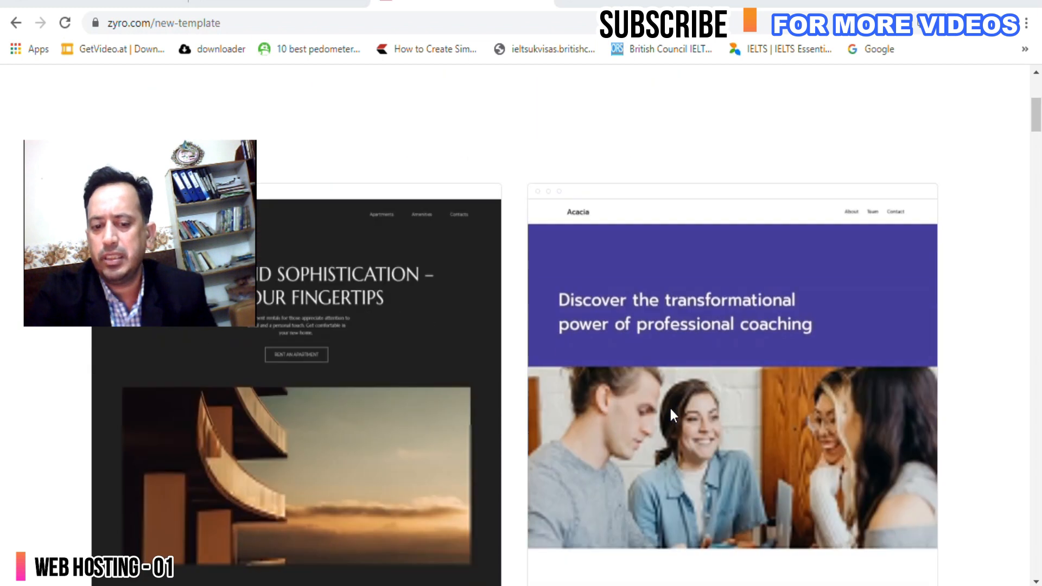
pyautogui.scroll(-10, 671, 410)
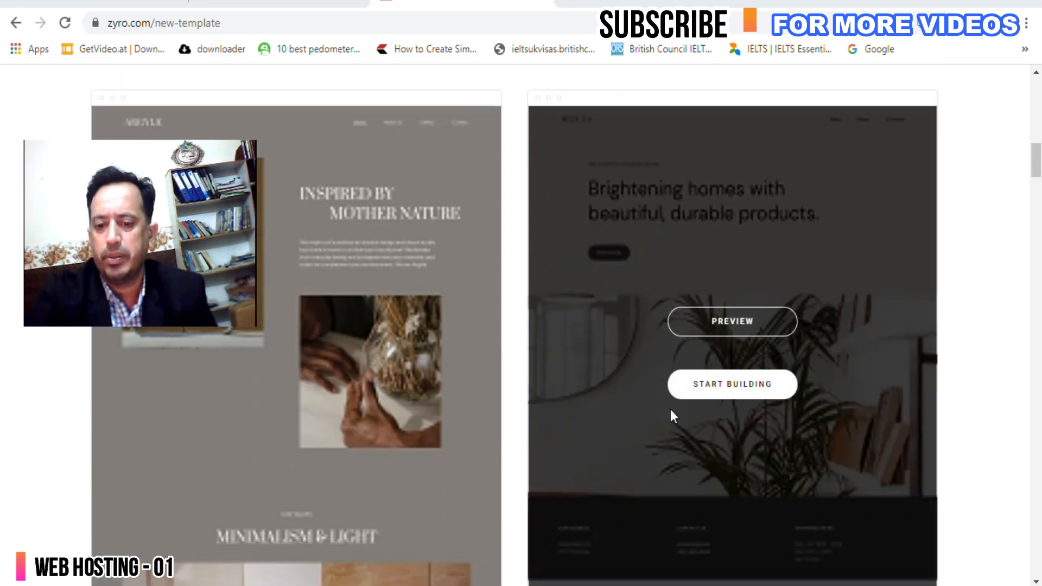
pyautogui.scroll(-4, 667, 415)
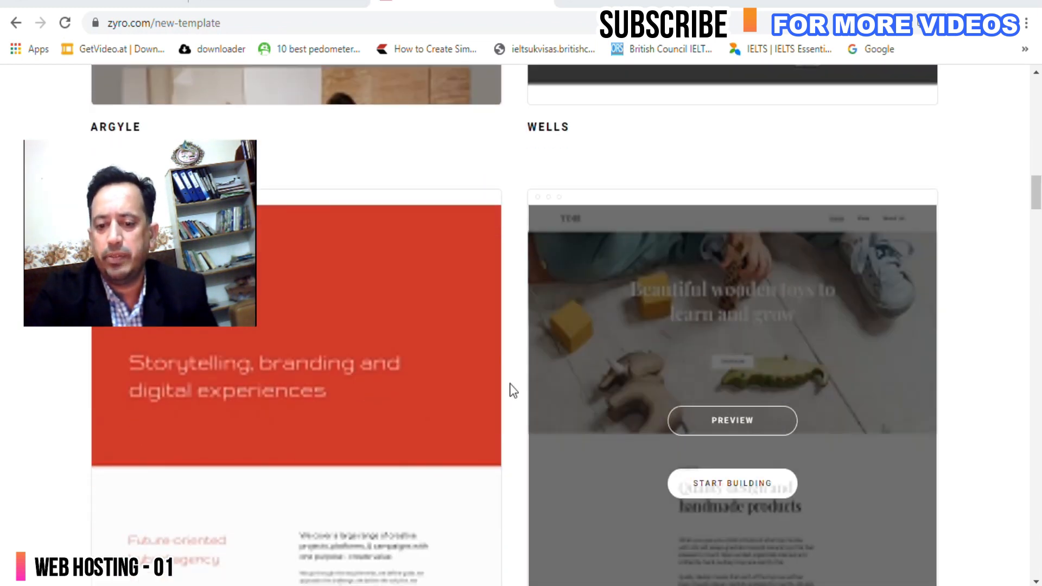
pyautogui.scroll(-12, 927, 386)
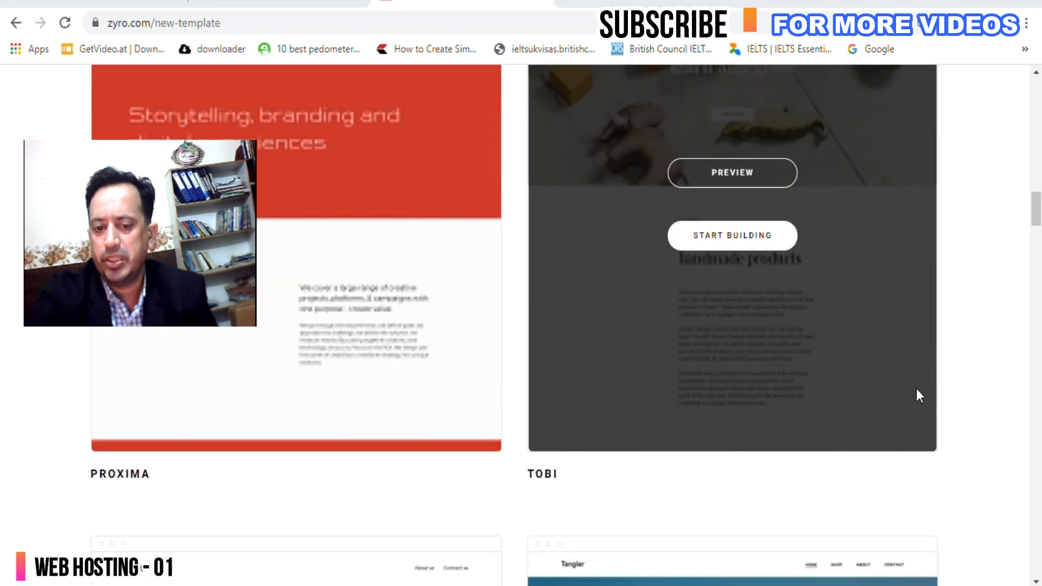
pyautogui.scroll(-3, 620, 418)
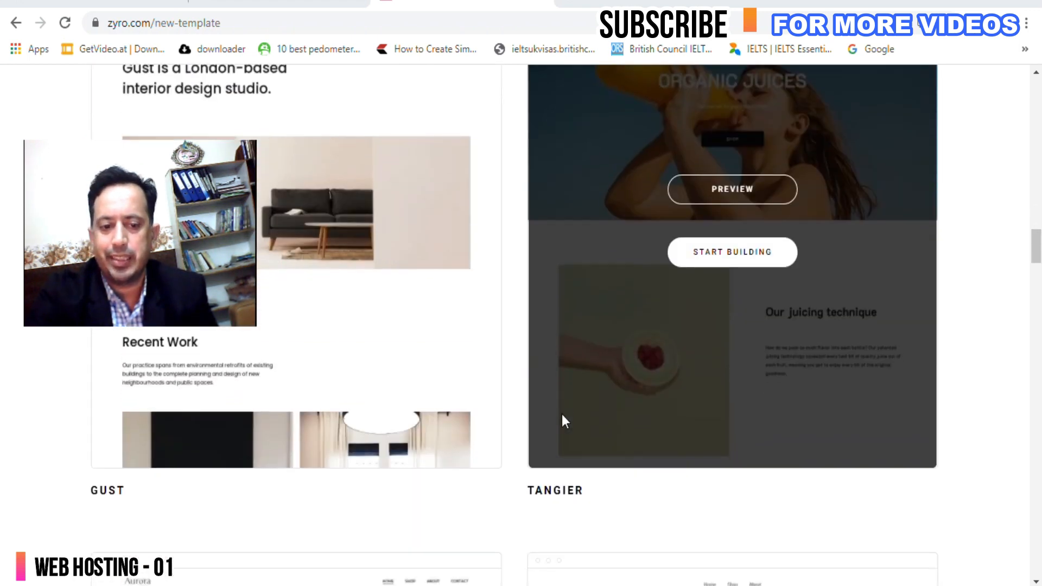
pyautogui.scroll(3, 608, 402)
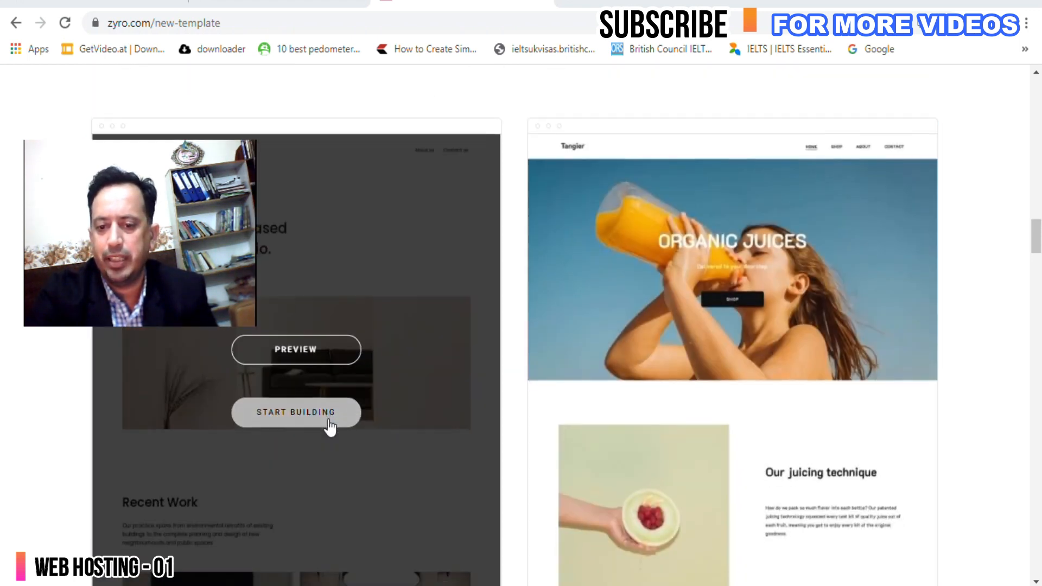
pyautogui.scroll(-3, 331, 427)
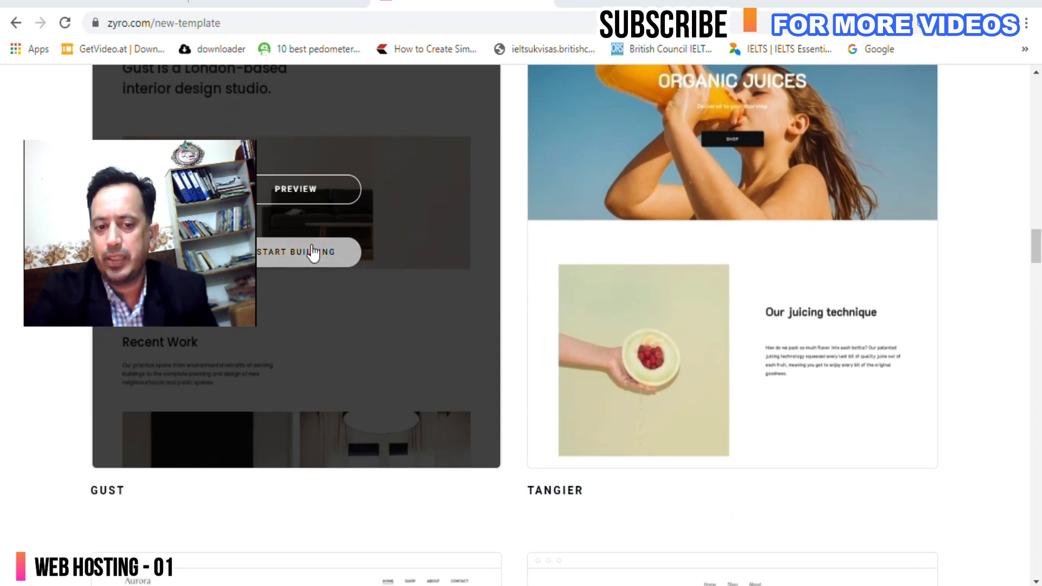
pyautogui.scroll(-4, 379, 323)
pyautogui.scroll(-5, 379, 329)
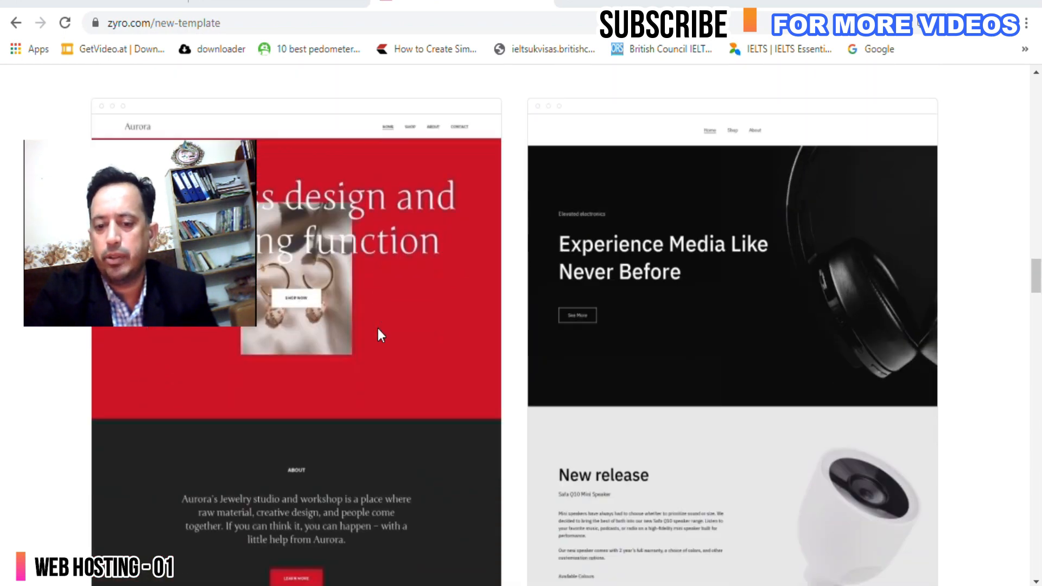
pyautogui.scroll(-3, 431, 343)
pyautogui.scroll(-12, 432, 348)
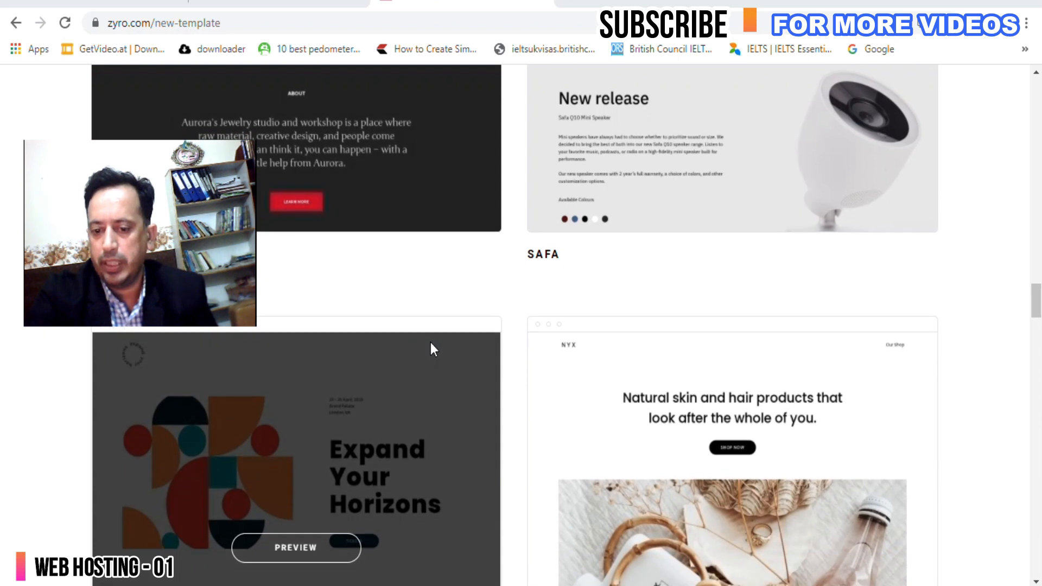
pyautogui.scroll(-9, 433, 349)
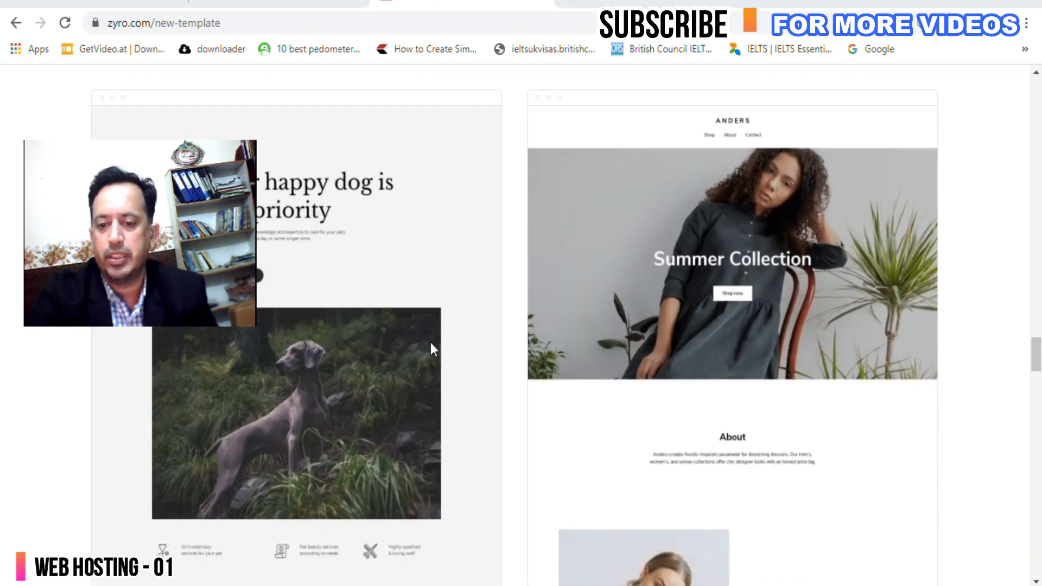
pyautogui.scroll(5, 433, 348)
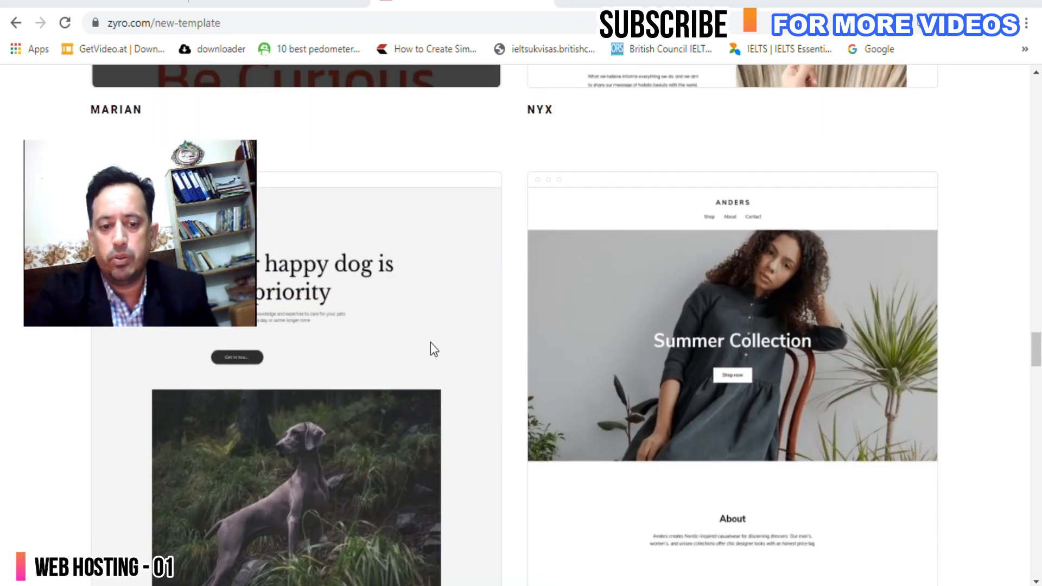
pyautogui.scroll(-15, 431, 343)
pyautogui.scroll(-7, 432, 349)
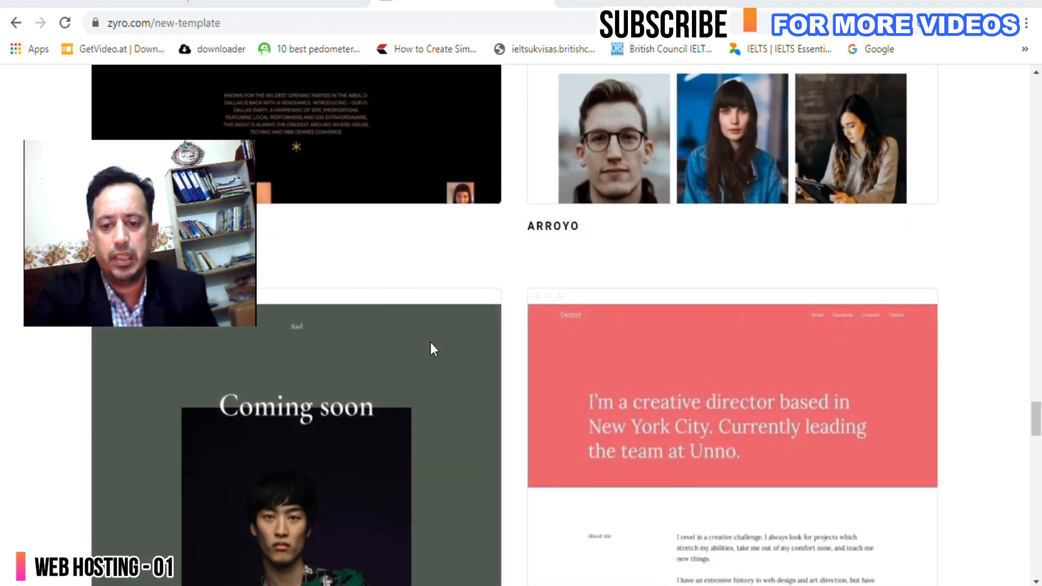
pyautogui.scroll(8, 432, 349)
pyautogui.scroll(-18, 433, 349)
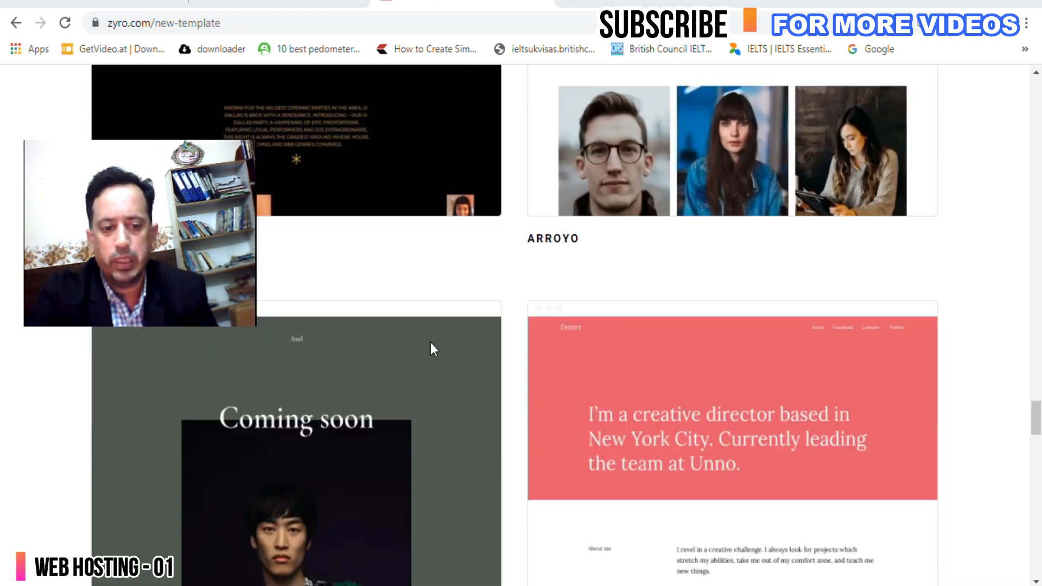
pyautogui.scroll(-9, 431, 349)
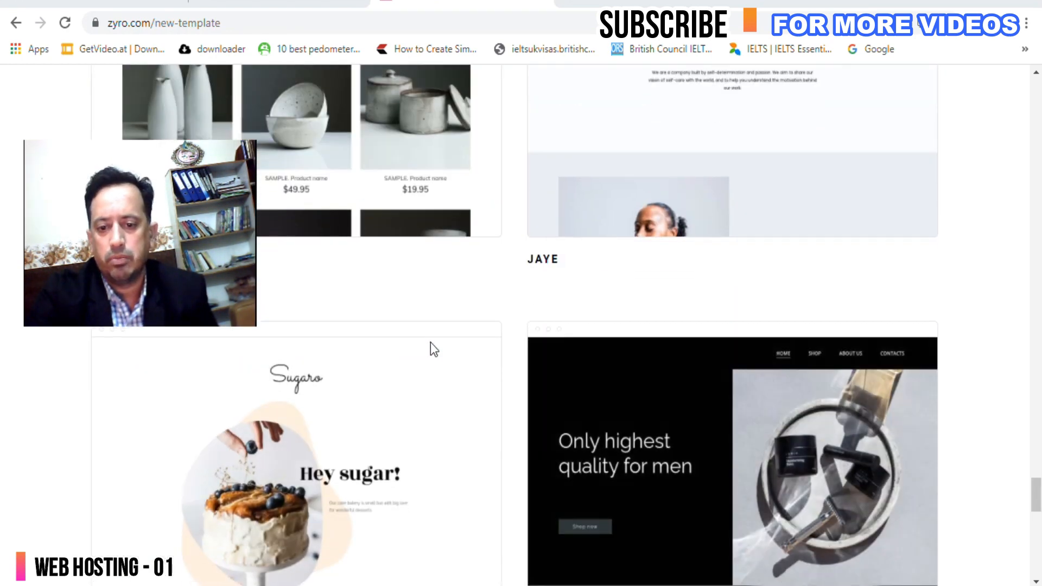
pyautogui.scroll(20, 605, 450)
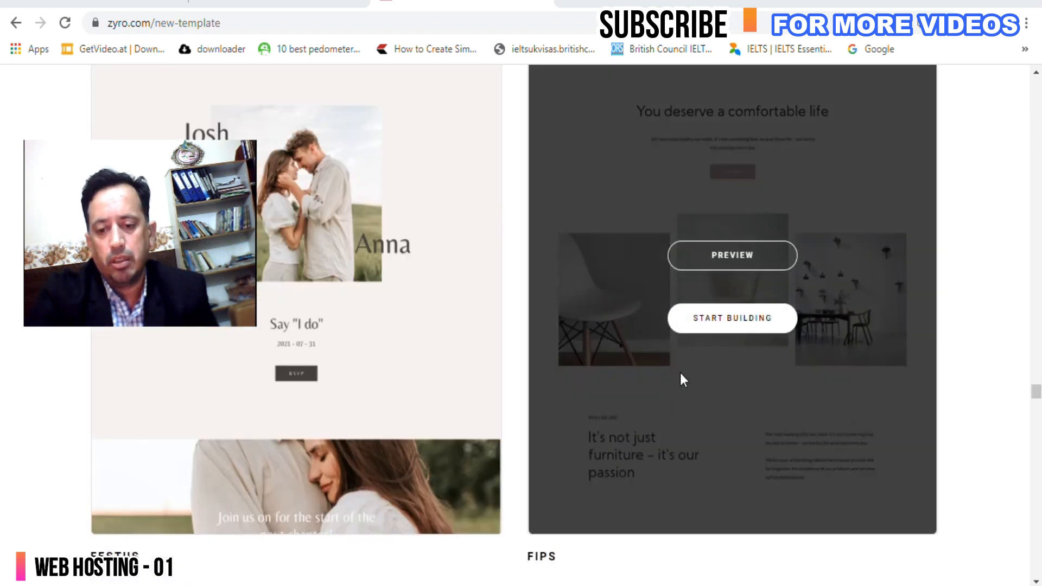
pyautogui.scroll(8, 722, 296)
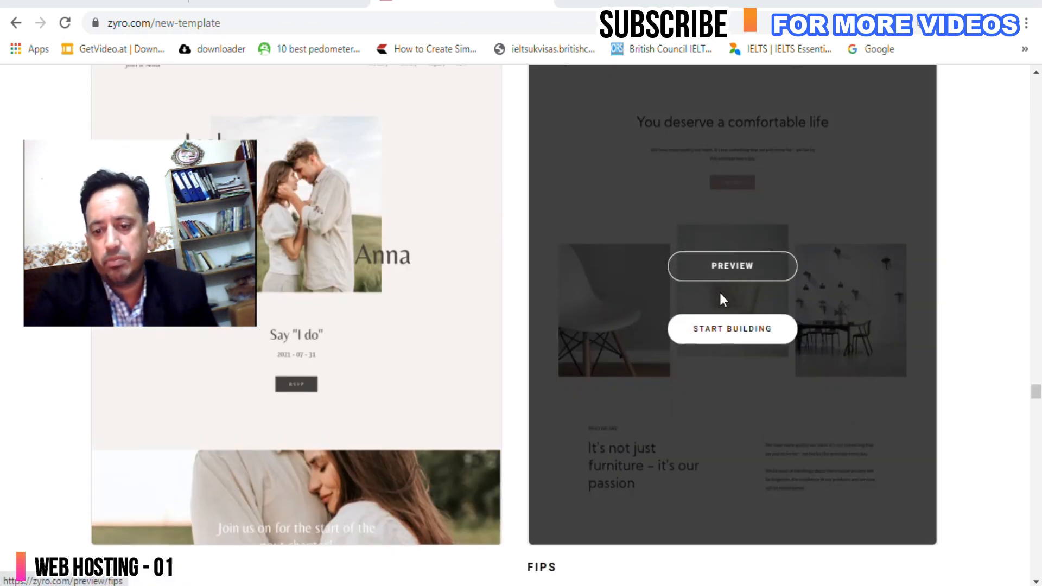
pyautogui.scroll(4, 723, 315)
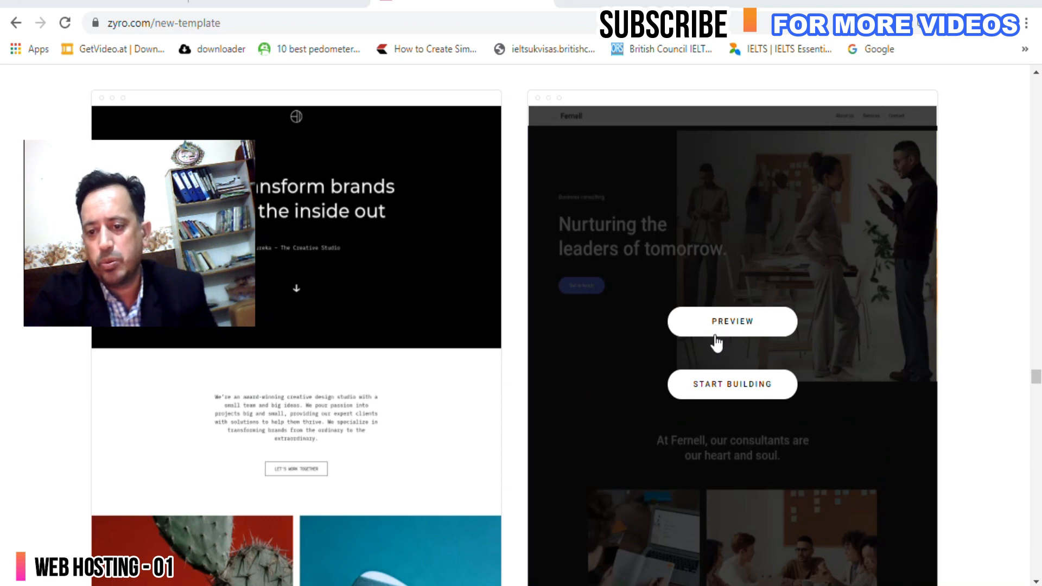
pyautogui.scroll(-10, 712, 354)
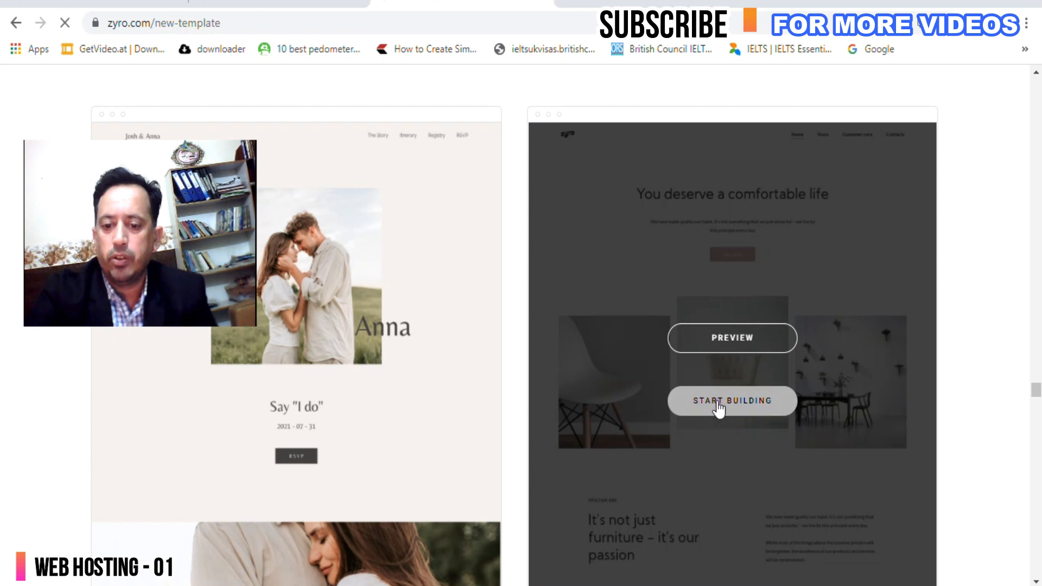
# Start building from the Fips template and open the Add elements list.
pyautogui.click(718, 408)
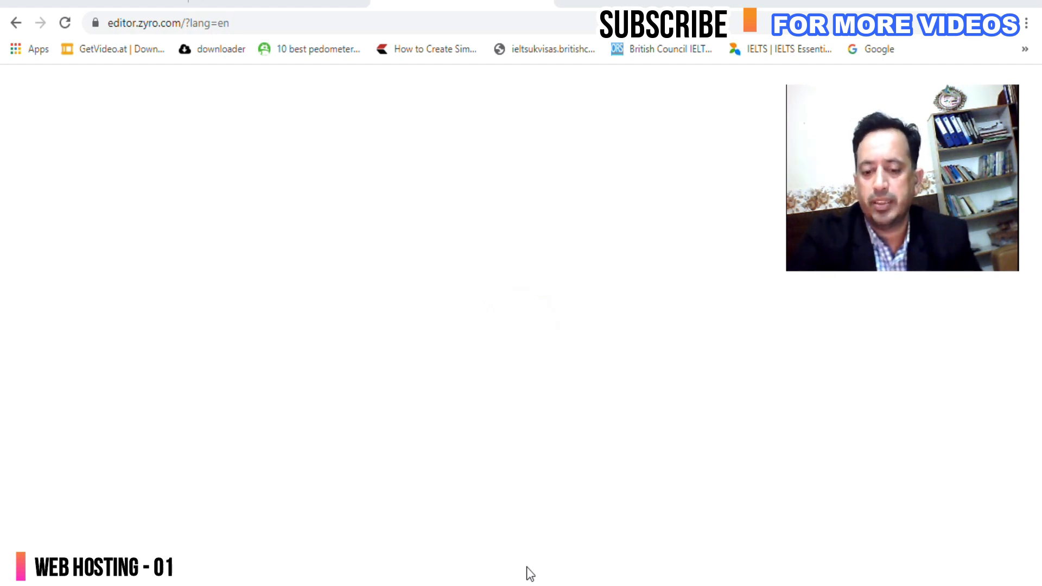
pyautogui.scroll(-6, 563, 340)
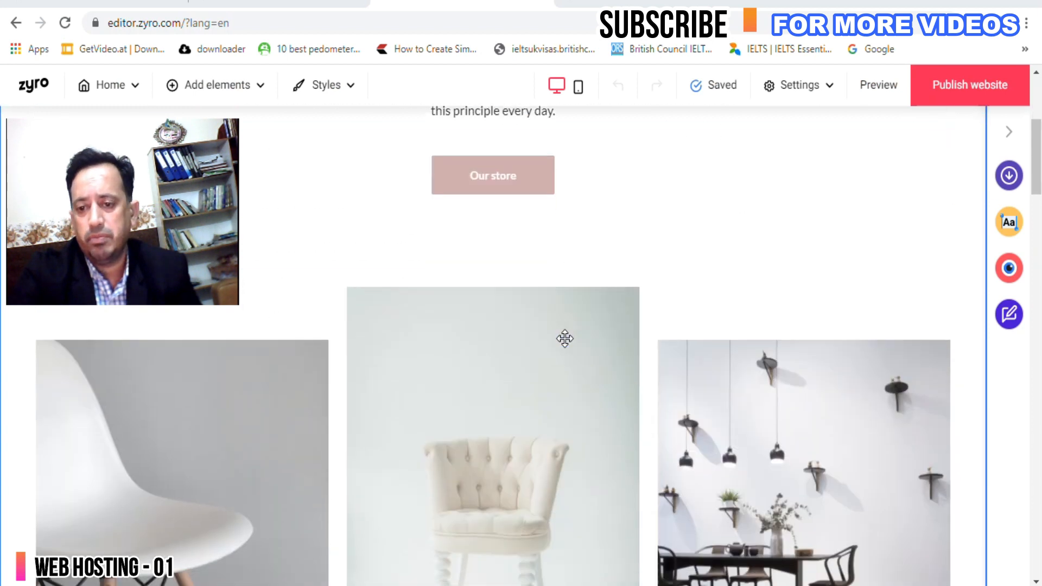
pyautogui.scroll(6, 564, 339)
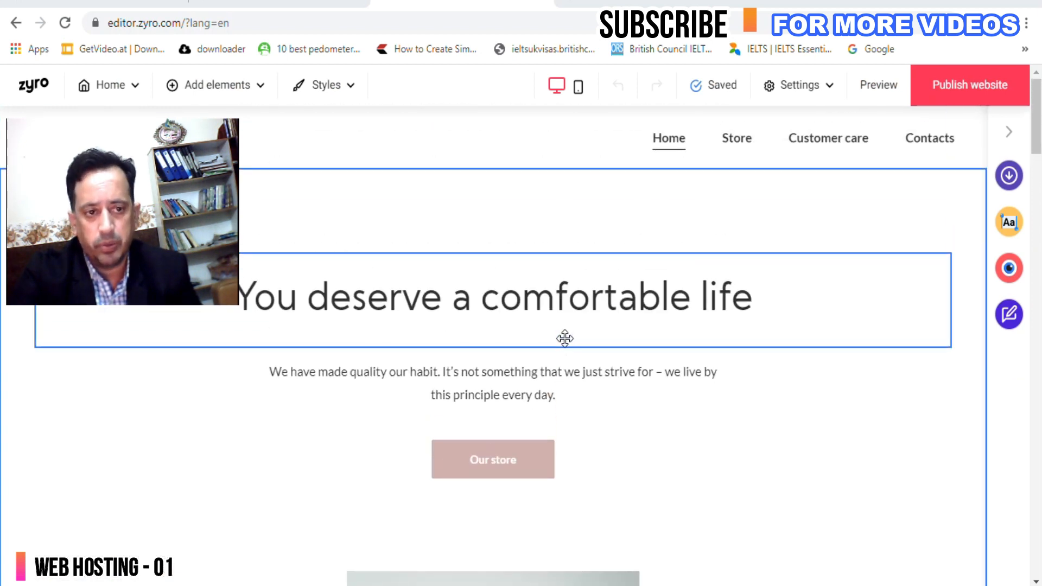
pyautogui.click(231, 87)
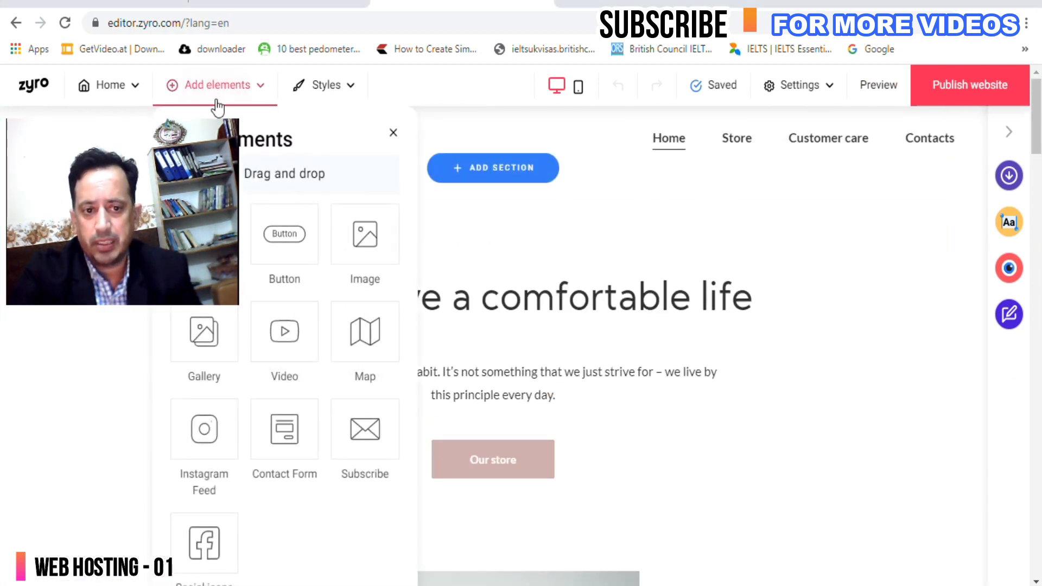
# Reopen the elements list, then show the page list with Home, Store, Customer care and Contacts.
pyautogui.click(246, 92)
pyautogui.click(246, 93)
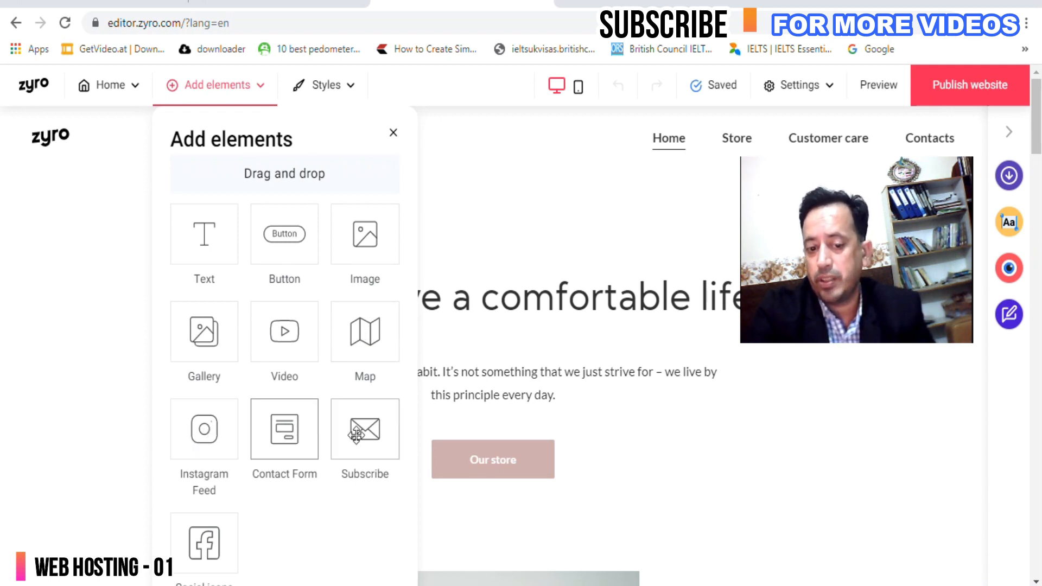
pyautogui.scroll(-2, 362, 434)
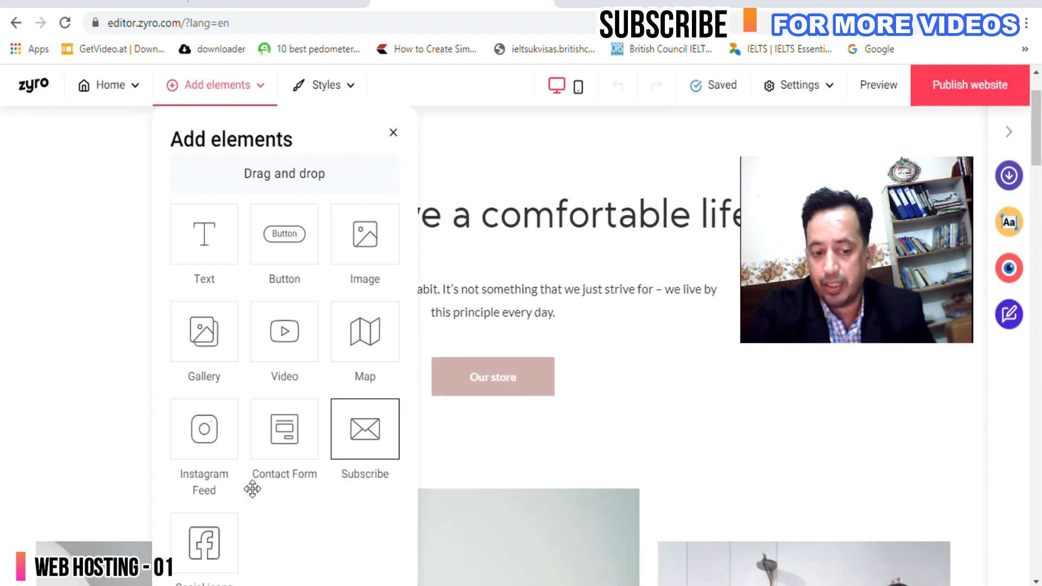
pyautogui.scroll(-4, 208, 540)
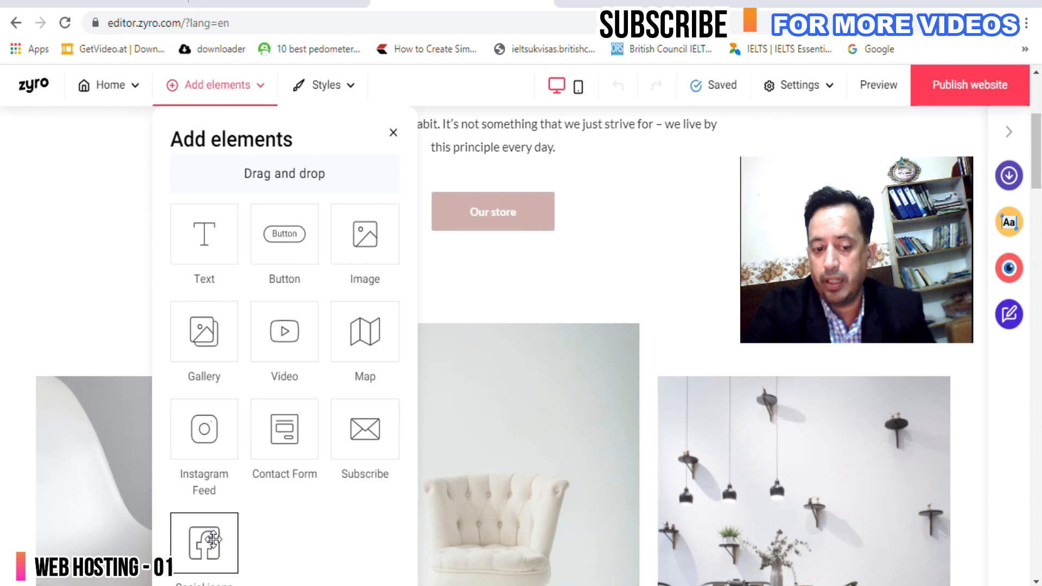
pyautogui.scroll(6, 212, 539)
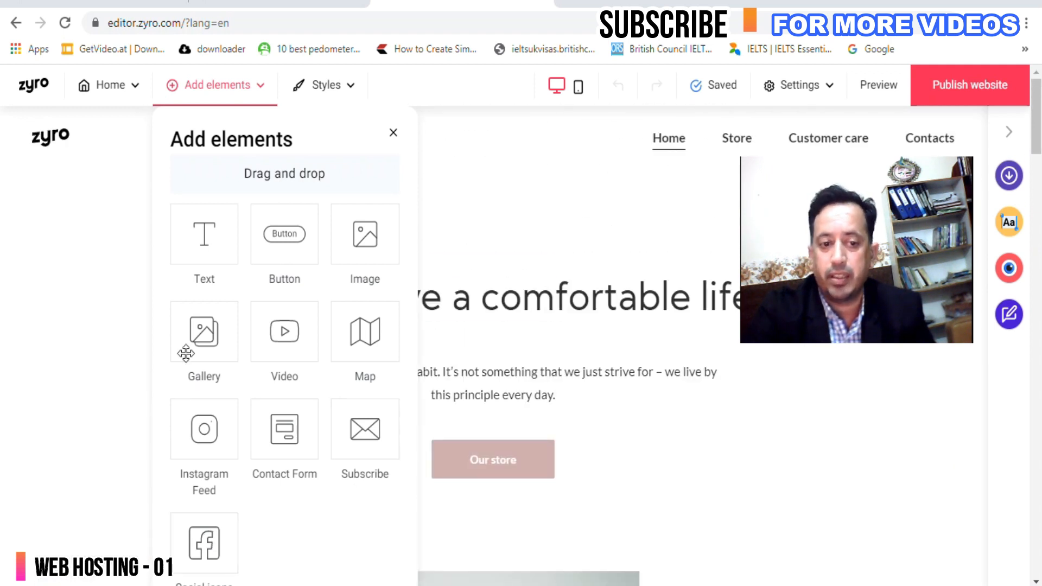
pyautogui.click(120, 88)
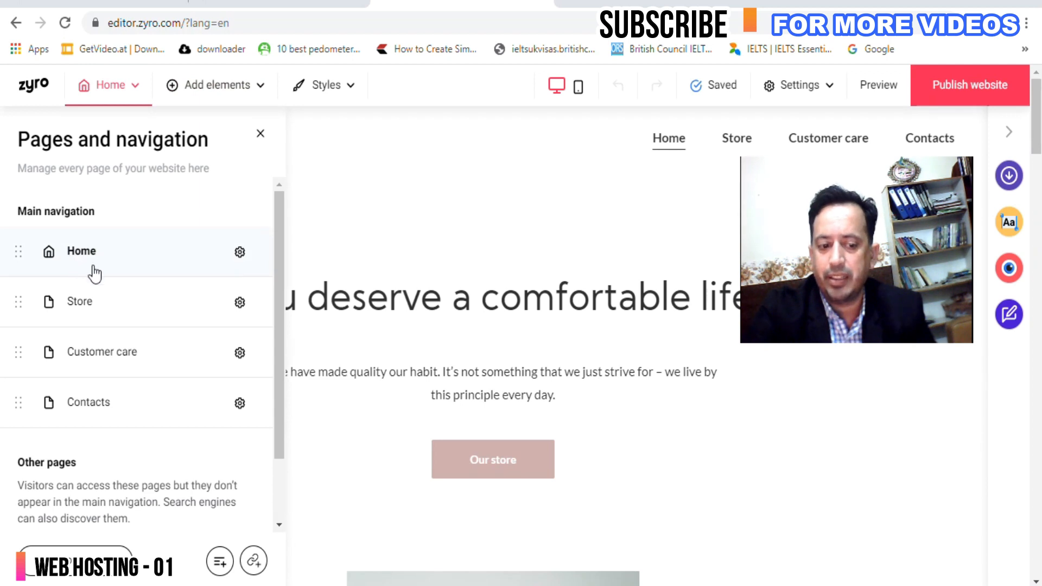
# Start a new navigation link, cancel it, then begin adding a page from the Pages panel.
pyautogui.click(253, 564)
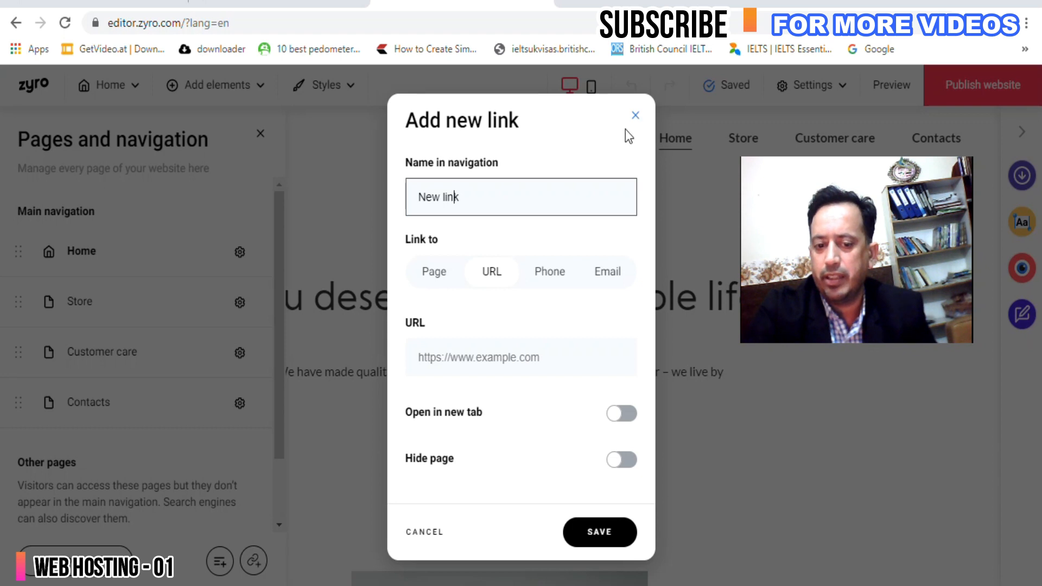
pyautogui.click(439, 357)
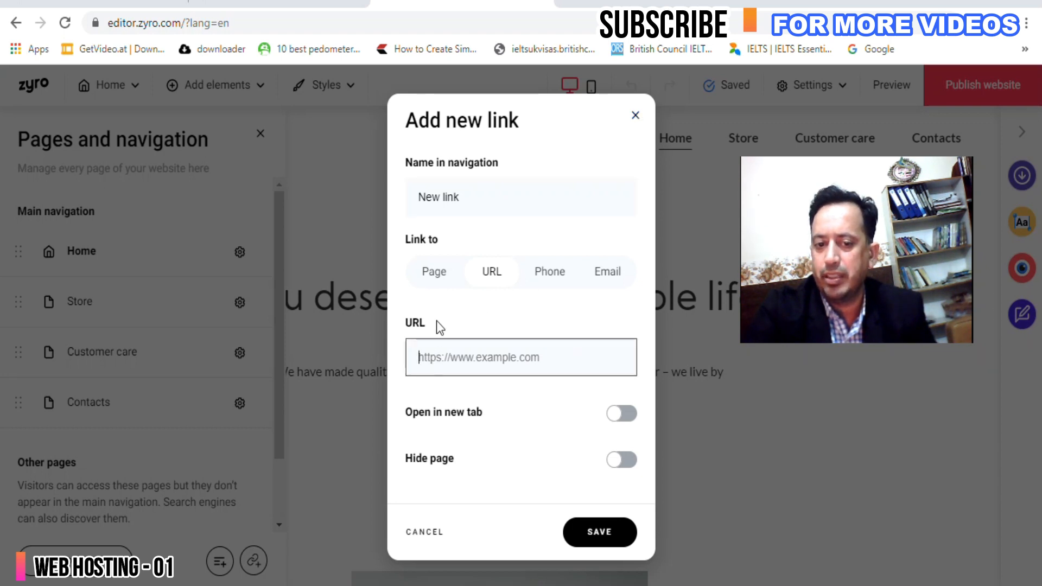
pyautogui.moveTo(468, 194); pyautogui.dragTo(384, 199)
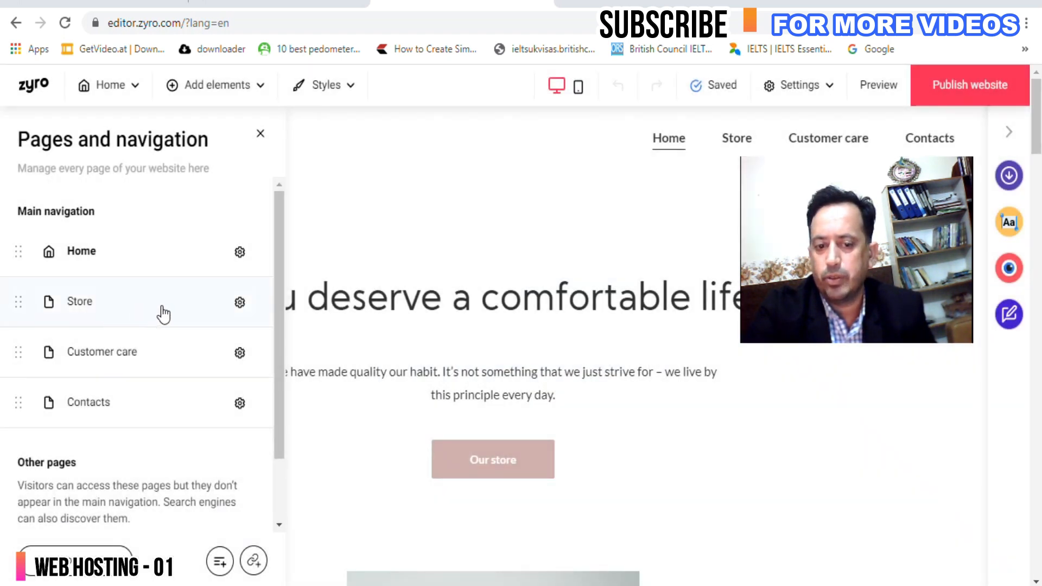
pyautogui.moveTo(278, 304); pyautogui.dragTo(284, 428)
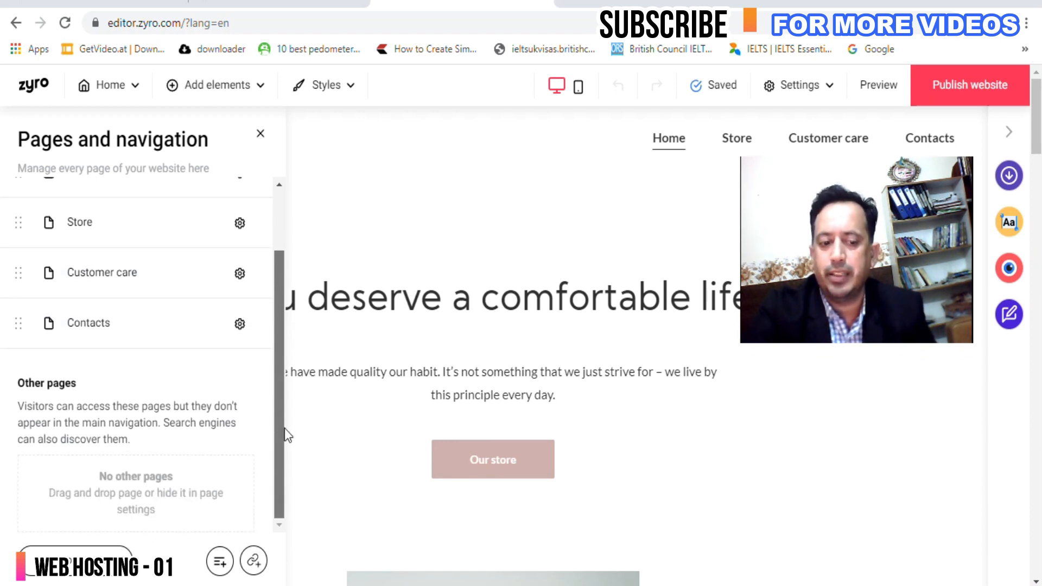
pyautogui.click(98, 553)
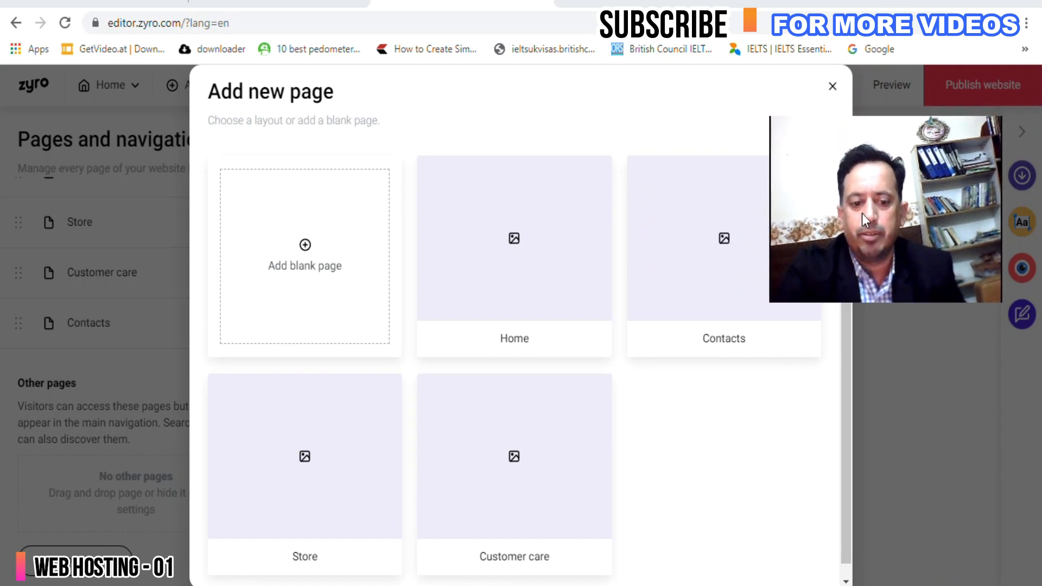
# Add a blank page, which appears as New page after Contacts, and close the pages list.
pyautogui.click(295, 256)
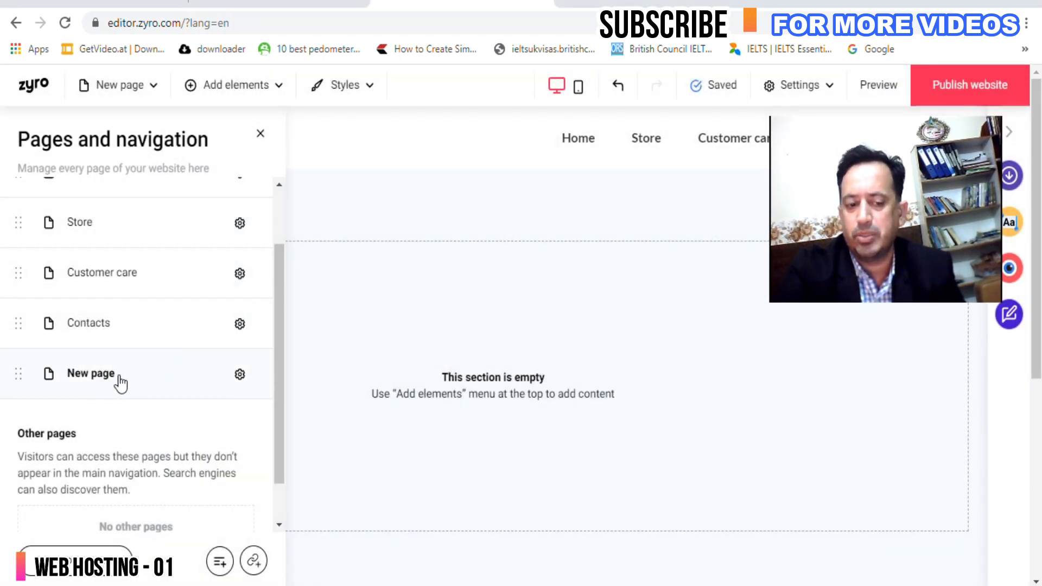
pyautogui.moveTo(283, 302); pyautogui.dragTo(278, 233)
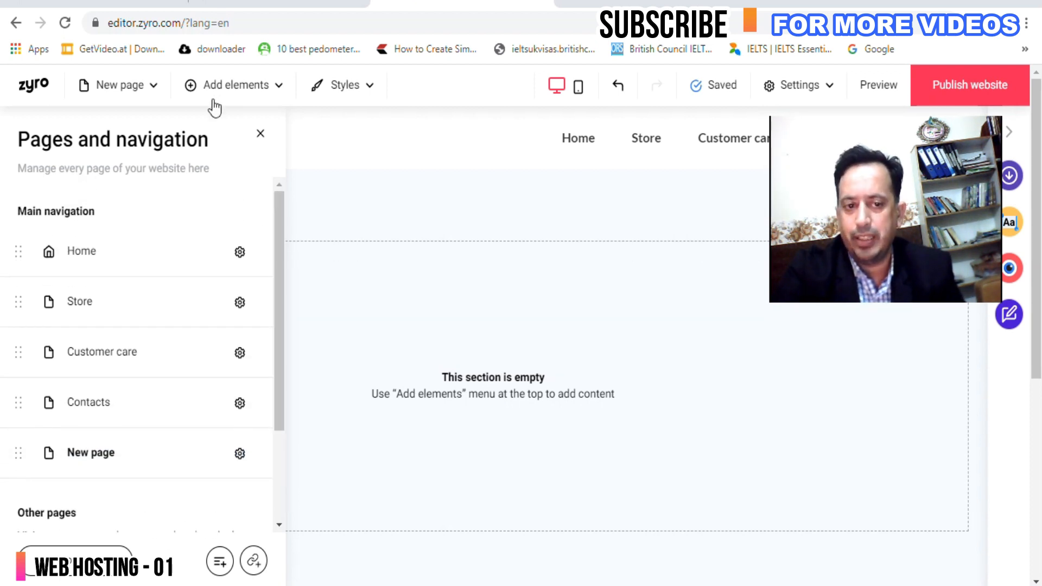
pyautogui.click(260, 134)
# Drop a Video element onto the empty section and position it at the top-left.
pyautogui.click(222, 87)
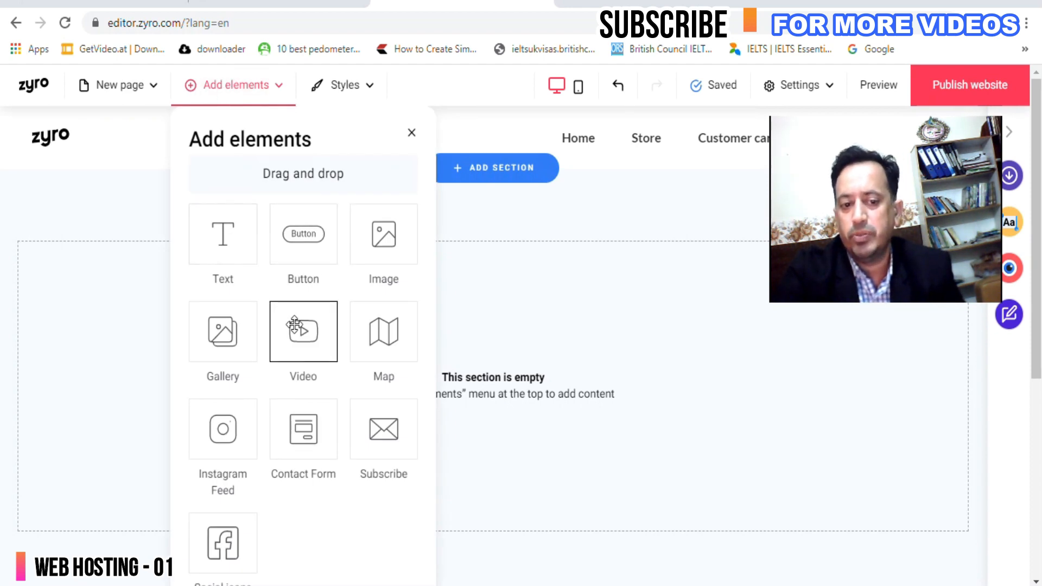
pyautogui.moveTo(305, 322); pyautogui.dragTo(654, 437)
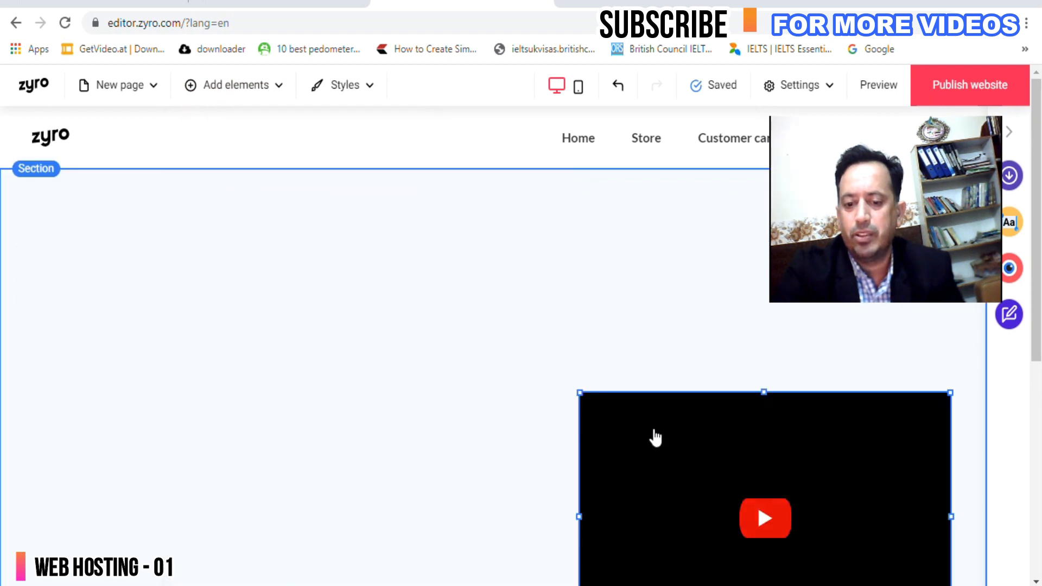
pyautogui.scroll(-5, 652, 431)
pyautogui.moveTo(621, 269); pyautogui.dragTo(133, 295)
pyautogui.scroll(5, 133, 293)
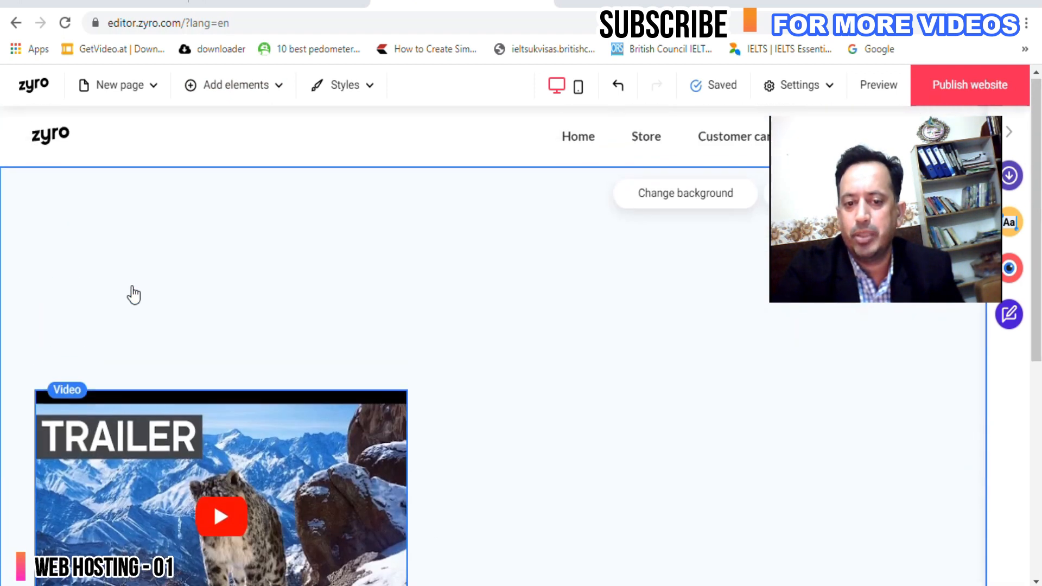
pyautogui.moveTo(307, 434); pyautogui.dragTo(309, 255)
pyautogui.moveTo(306, 256); pyautogui.dragTo(308, 258)
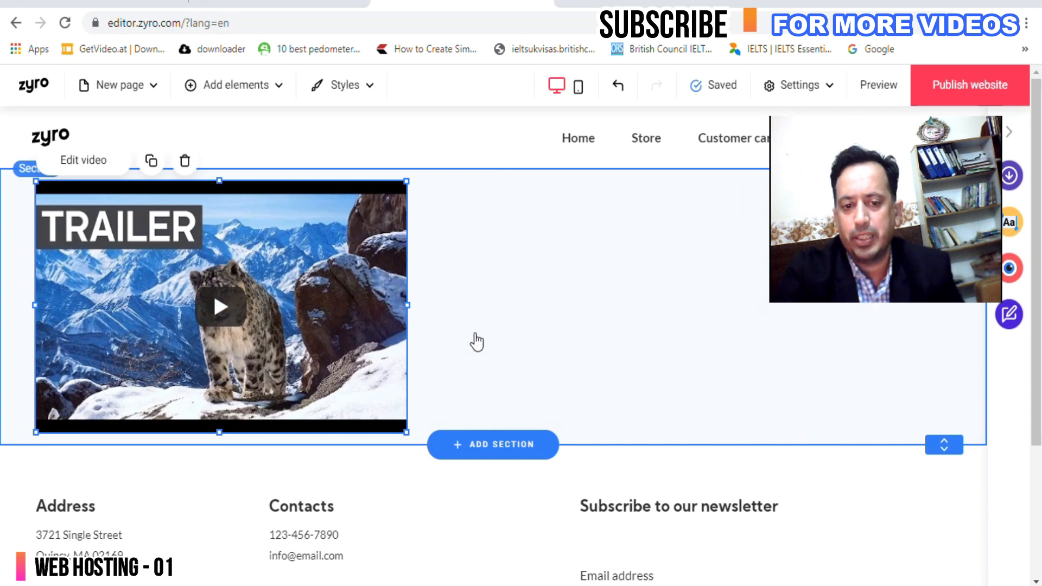
pyautogui.scroll(-4, 518, 373)
pyautogui.scroll(4, 517, 373)
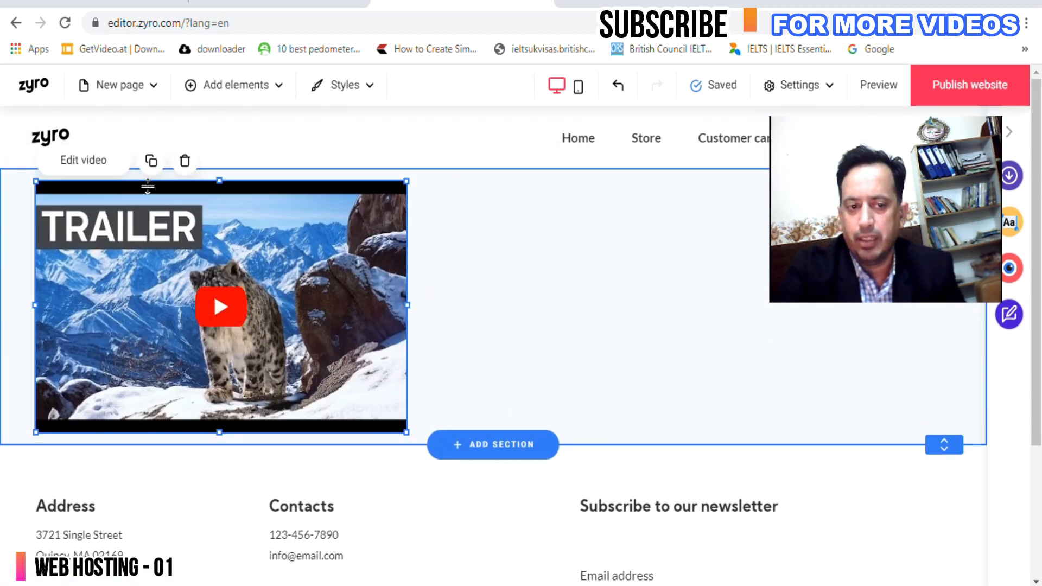
# Duplicate the video, move the copy to the right half, and shrink the left video.
pyautogui.click(151, 162)
pyautogui.moveTo(317, 307); pyautogui.dragTo(751, 266)
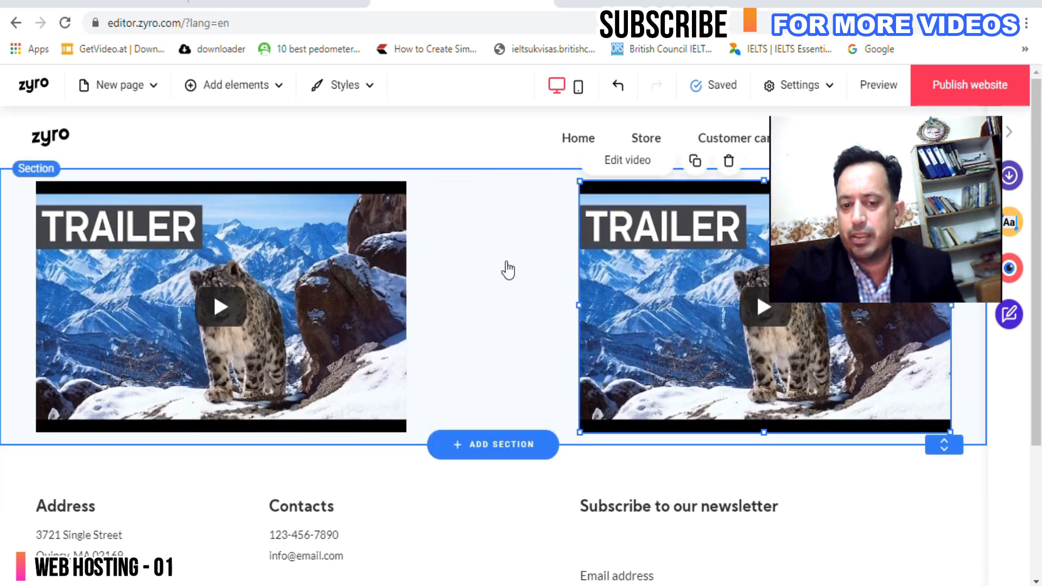
pyautogui.click(373, 287)
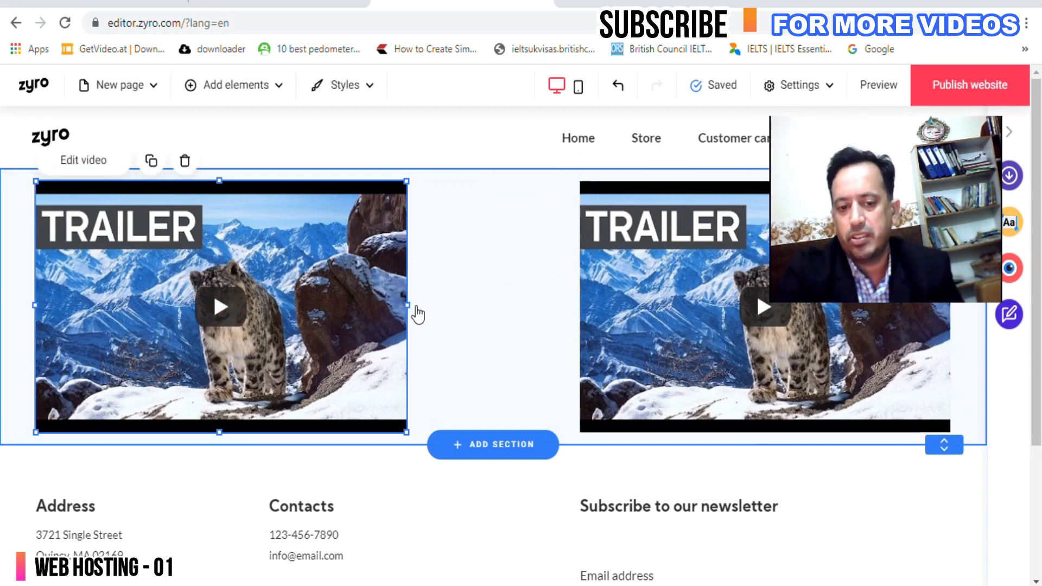
pyautogui.moveTo(408, 300); pyautogui.dragTo(251, 400)
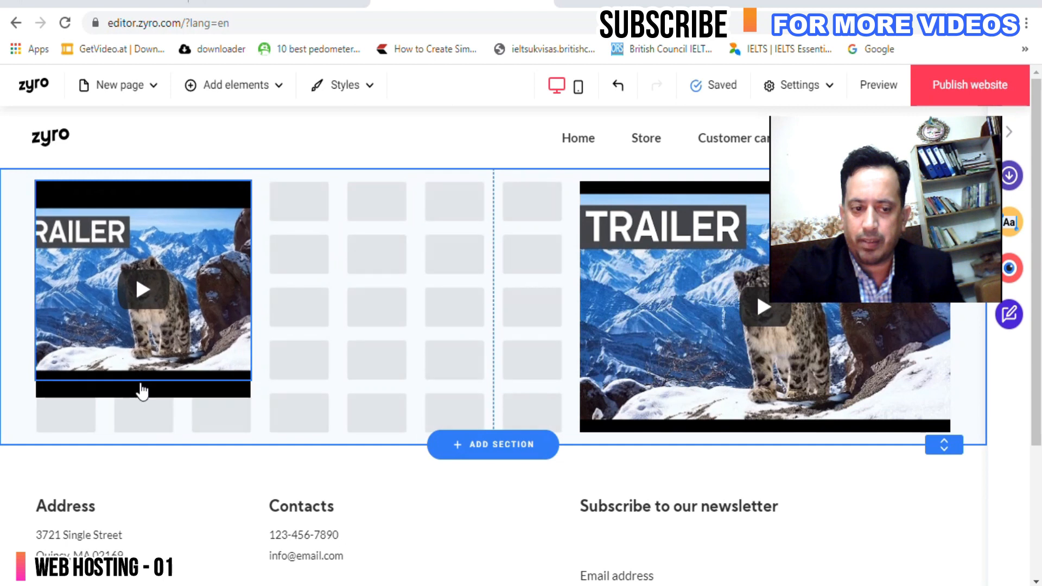
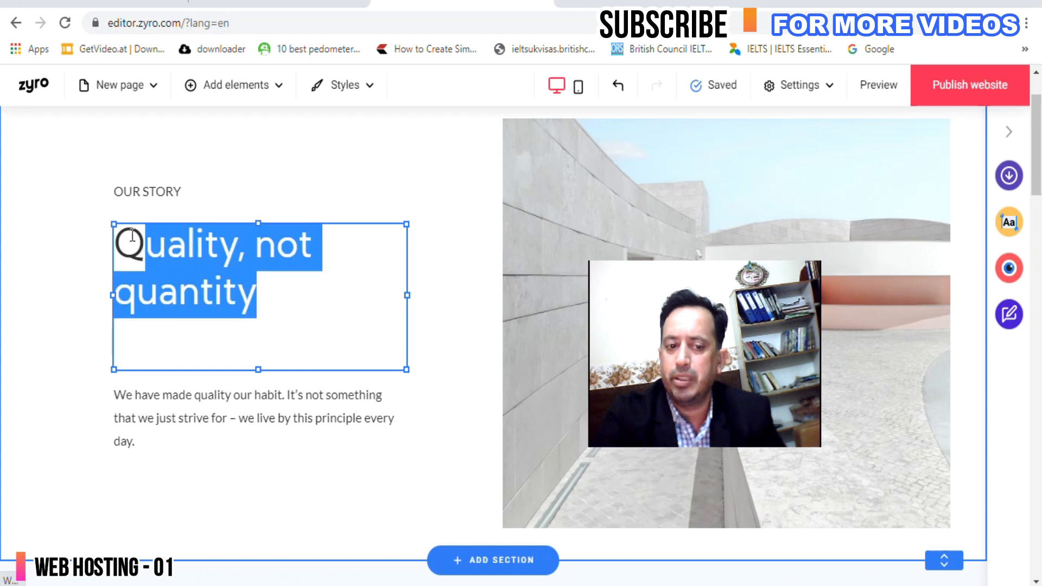
# Edit the Our Story paragraph and the 'Quality, not quantity' heading, then scroll to the section top.
pyautogui.click(154, 365)
pyautogui.click(175, 409)
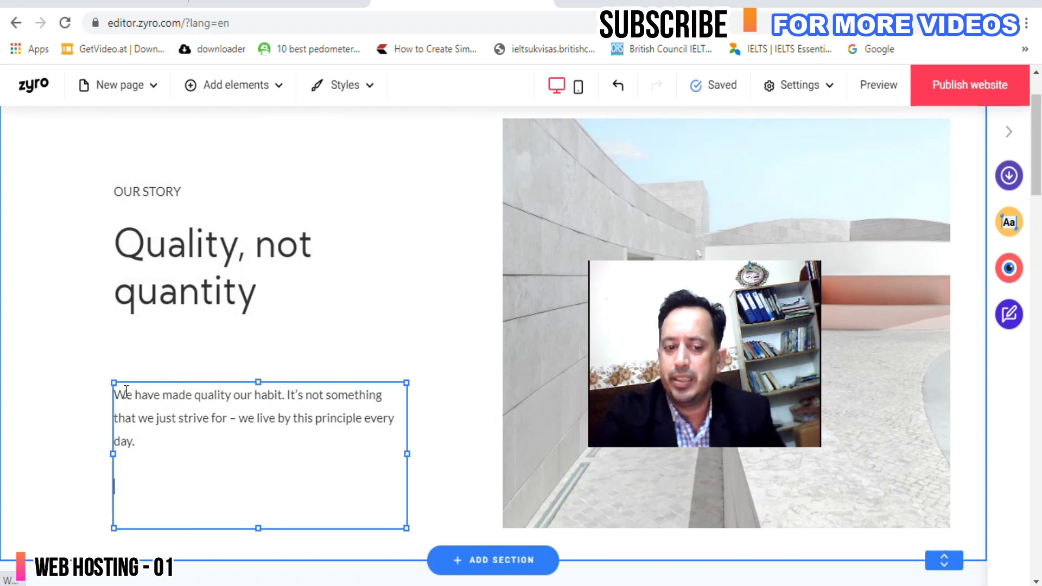
pyautogui.moveTo(124, 408)
pyautogui.mouseDown()
pyautogui.moveTo(153, 454)
pyautogui.moveTo(116, 418)
pyautogui.mouseUp()
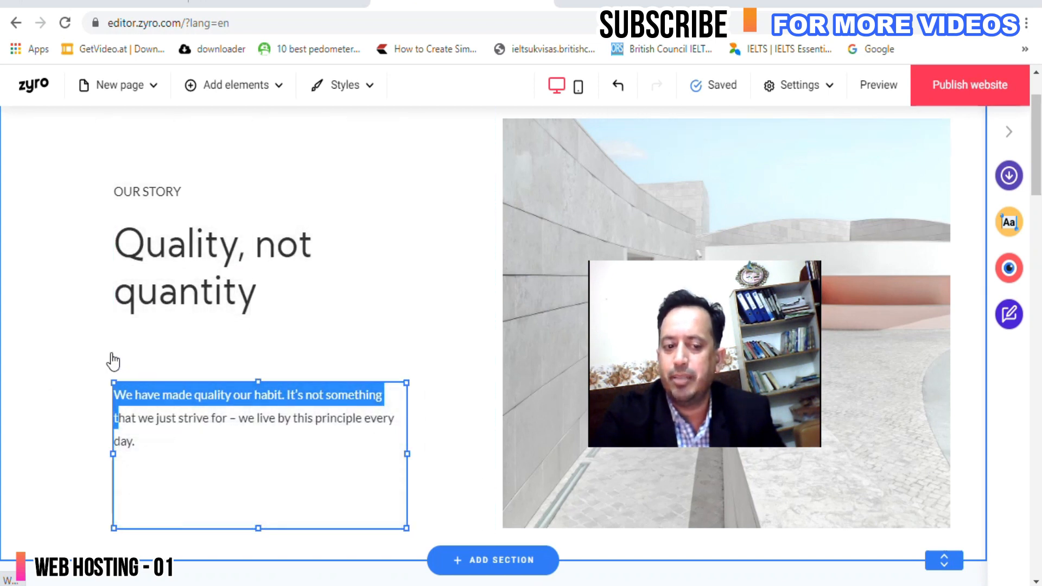
pyautogui.click(197, 353)
pyautogui.scroll(2, 442, 310)
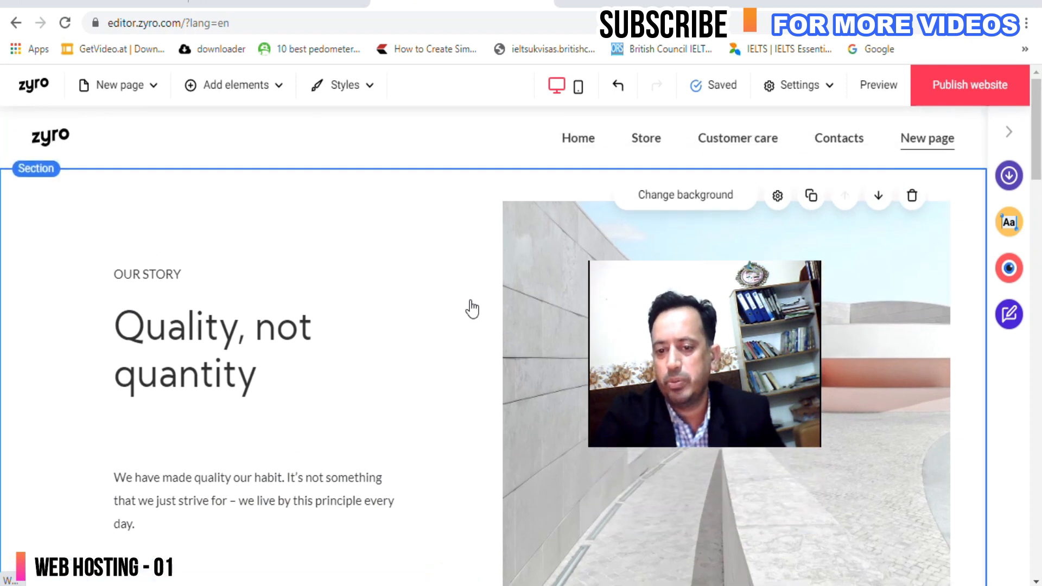
# Check the section settings, then open the Blog offer and start a blog.
pyautogui.click(778, 196)
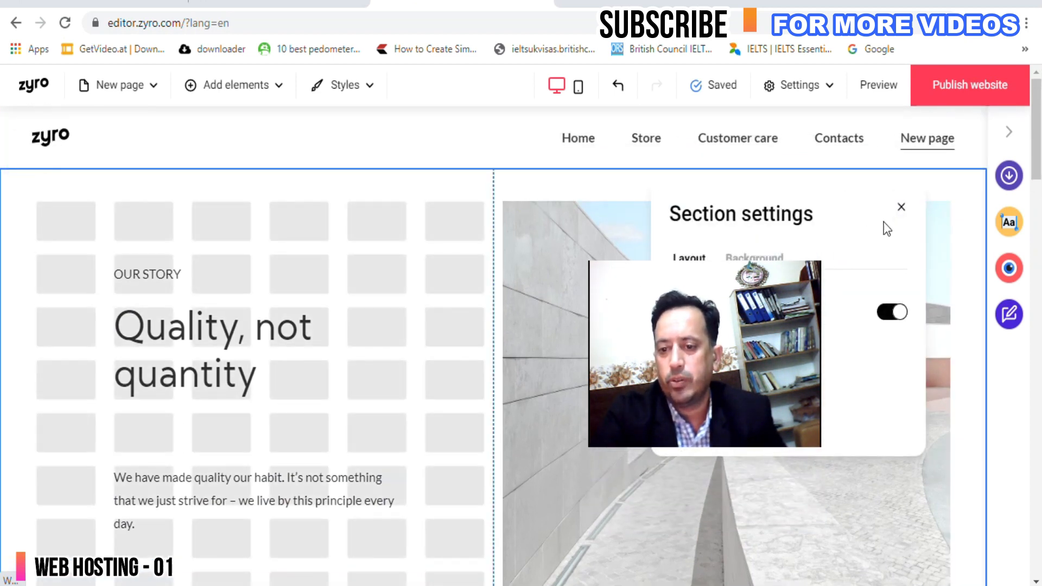
pyautogui.click(901, 208)
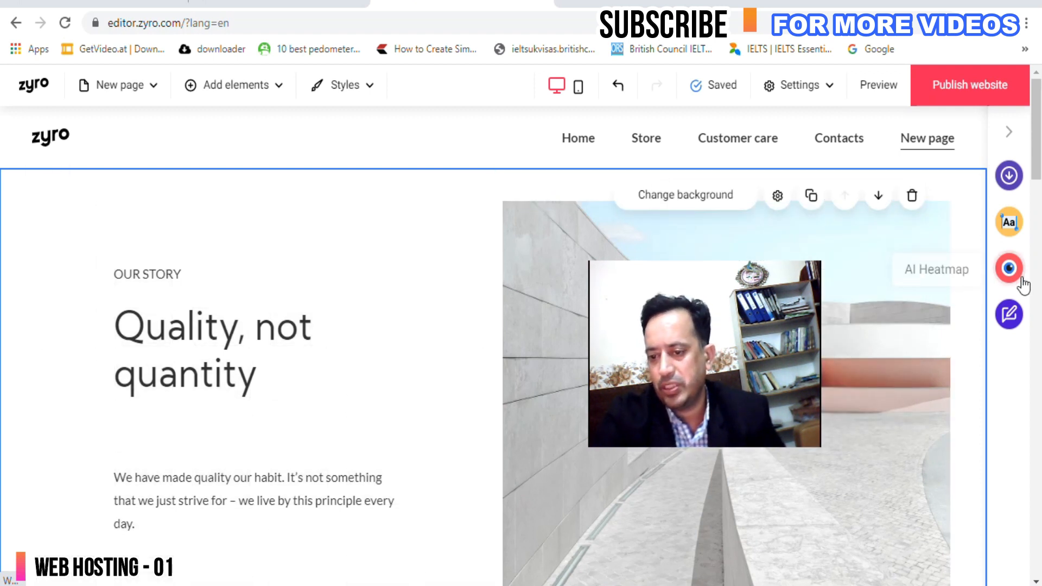
pyautogui.click(1009, 322)
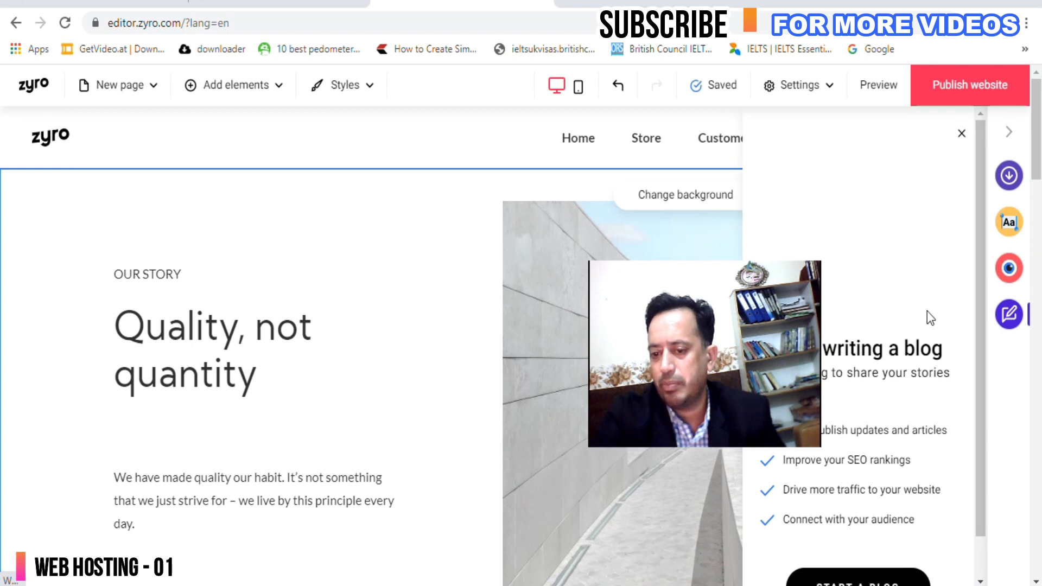
pyautogui.scroll(-5, 895, 326)
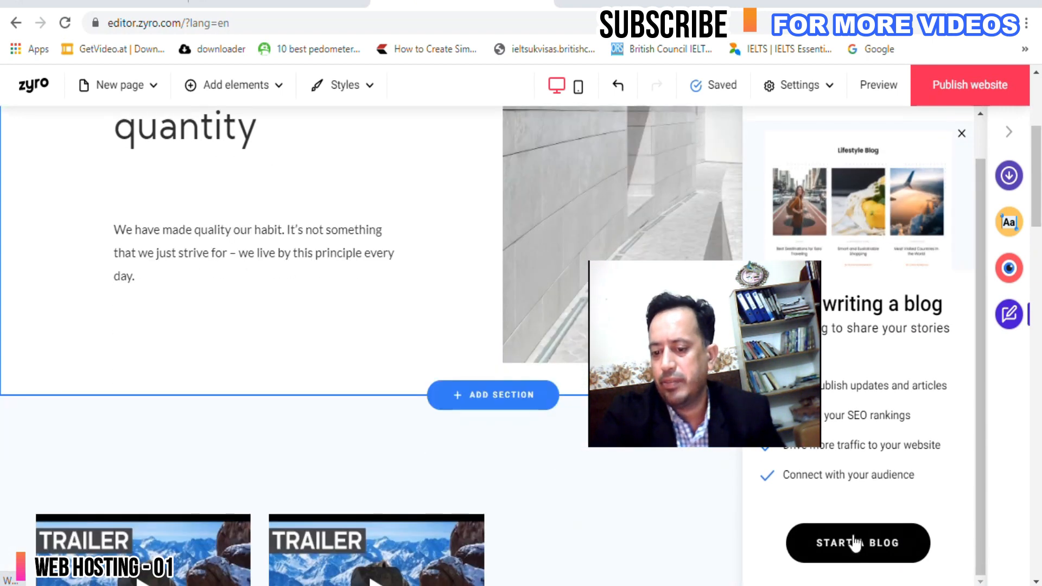
pyautogui.click(853, 540)
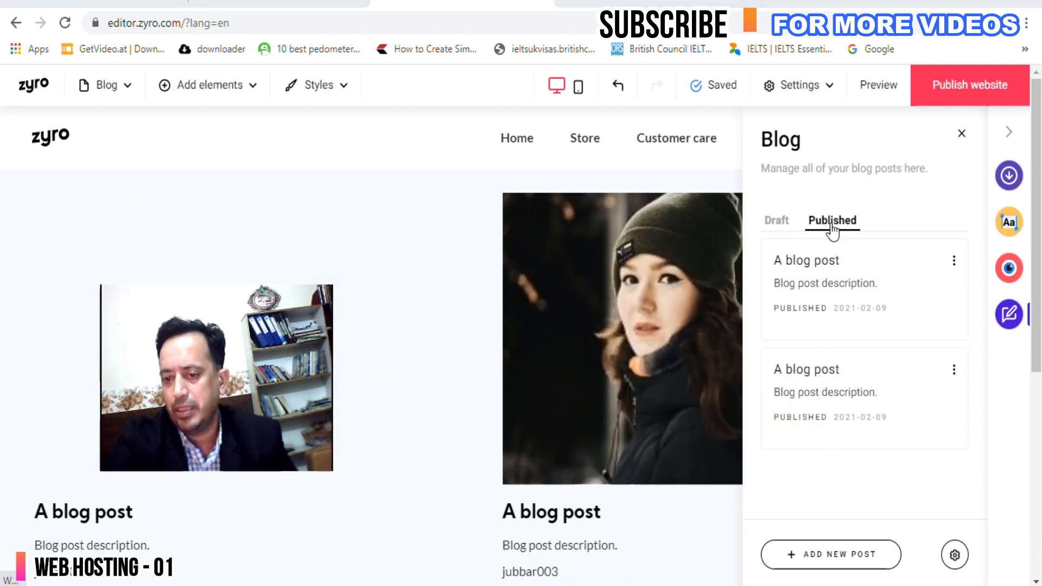
# Open the first sample blog post, review it, and exit the post editor.
pyautogui.click(843, 299)
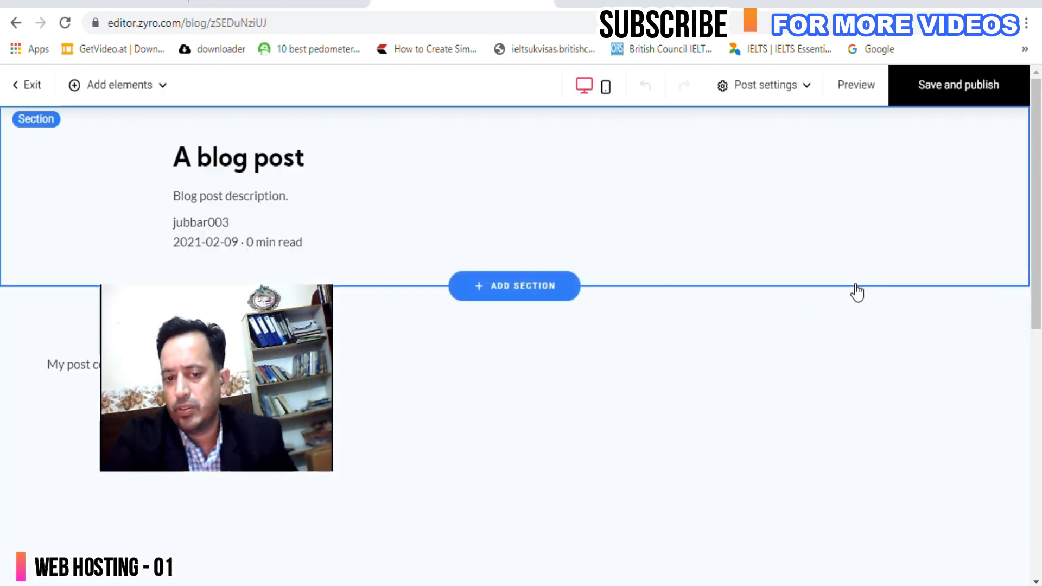
pyautogui.scroll(-5, 676, 276)
pyautogui.scroll(6, 678, 277)
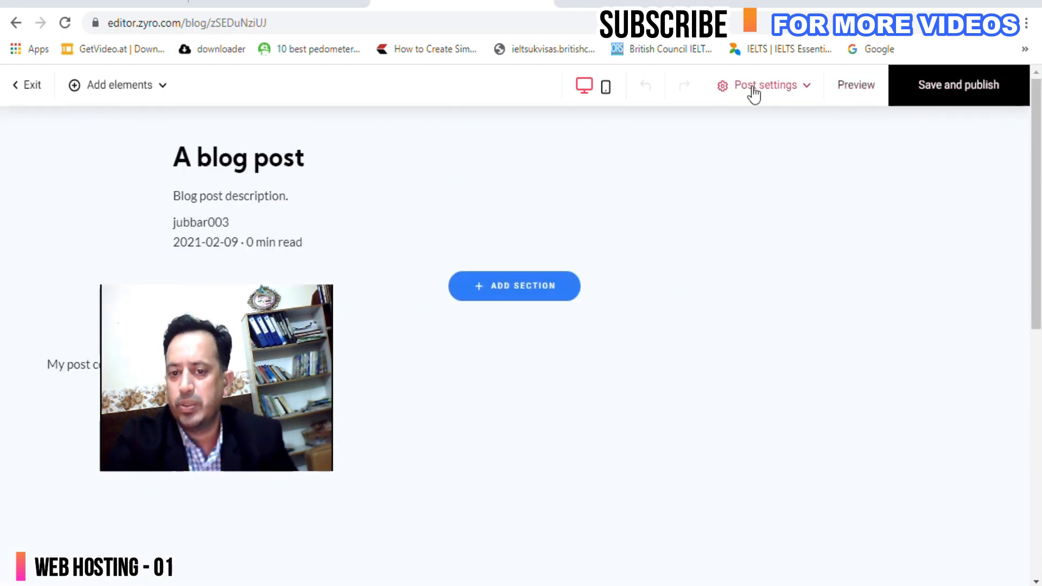
pyautogui.click(11, 97)
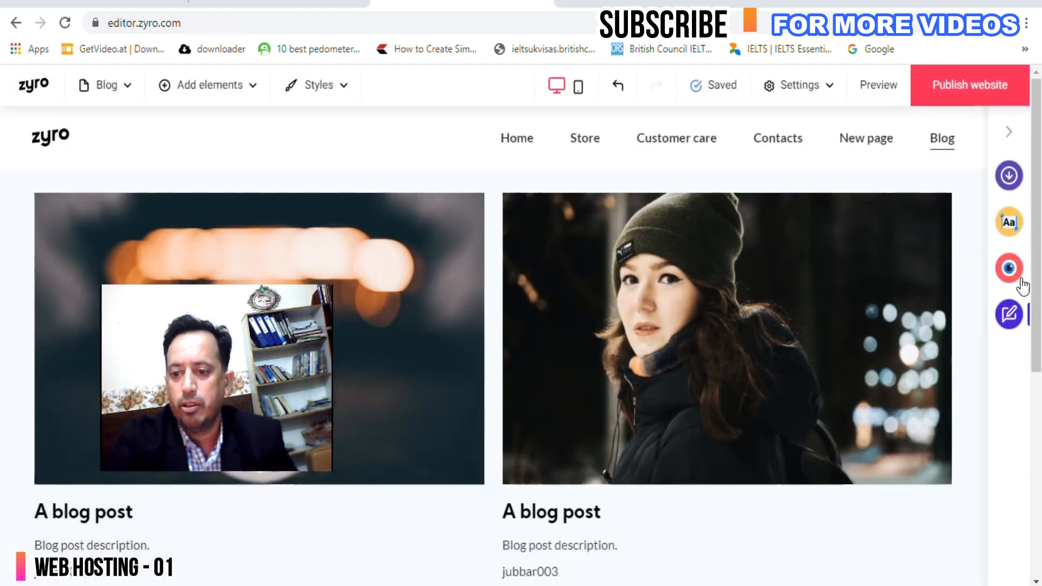
# Go to the Blog page through the pages list and browse the Add elements panel.
pyautogui.click(111, 88)
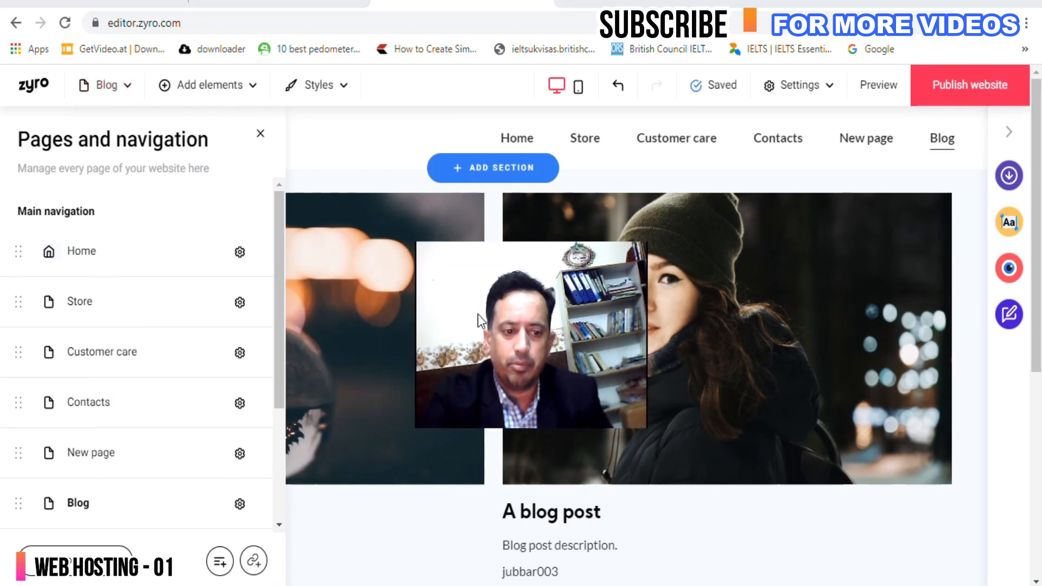
pyautogui.scroll(-3, 113, 255)
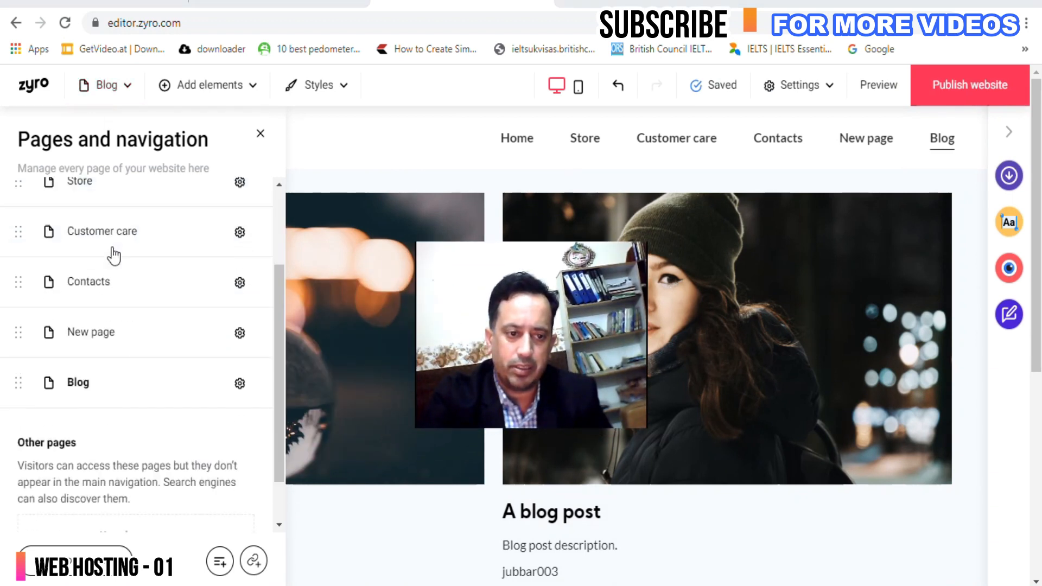
pyautogui.click(77, 335)
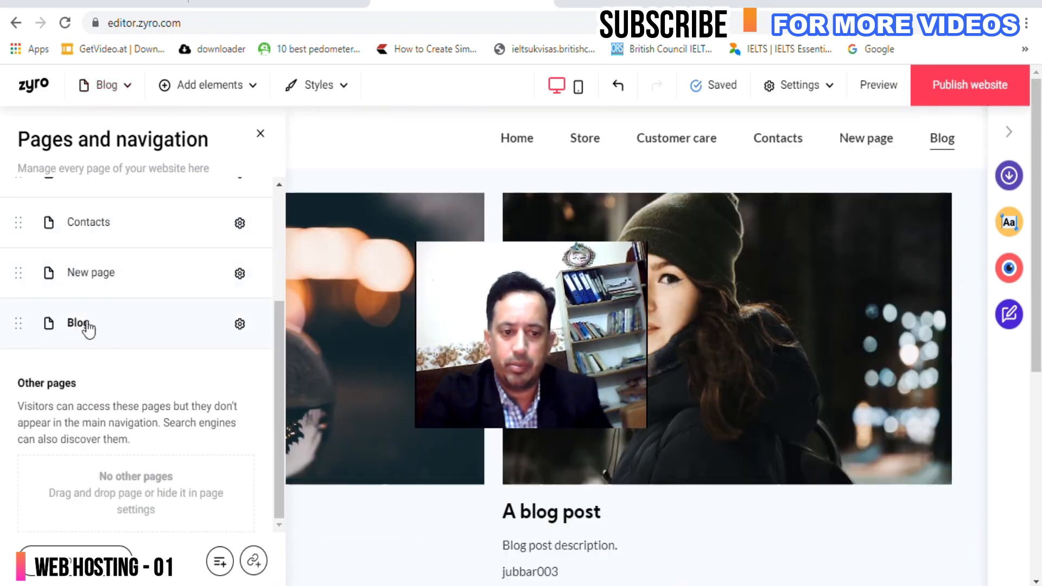
pyautogui.click(214, 86)
pyautogui.scroll(-3, 308, 314)
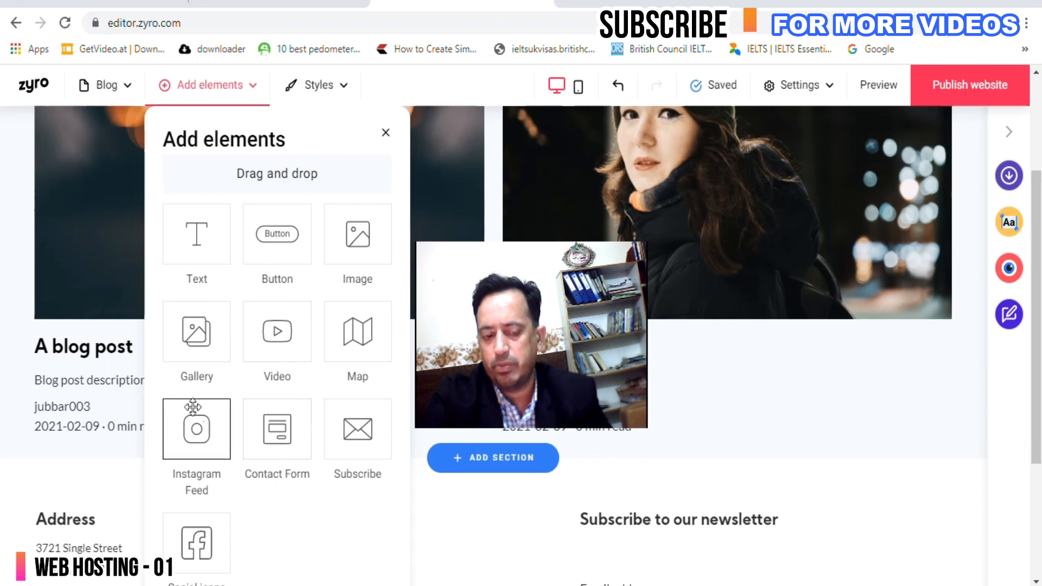
pyautogui.scroll(3, 198, 326)
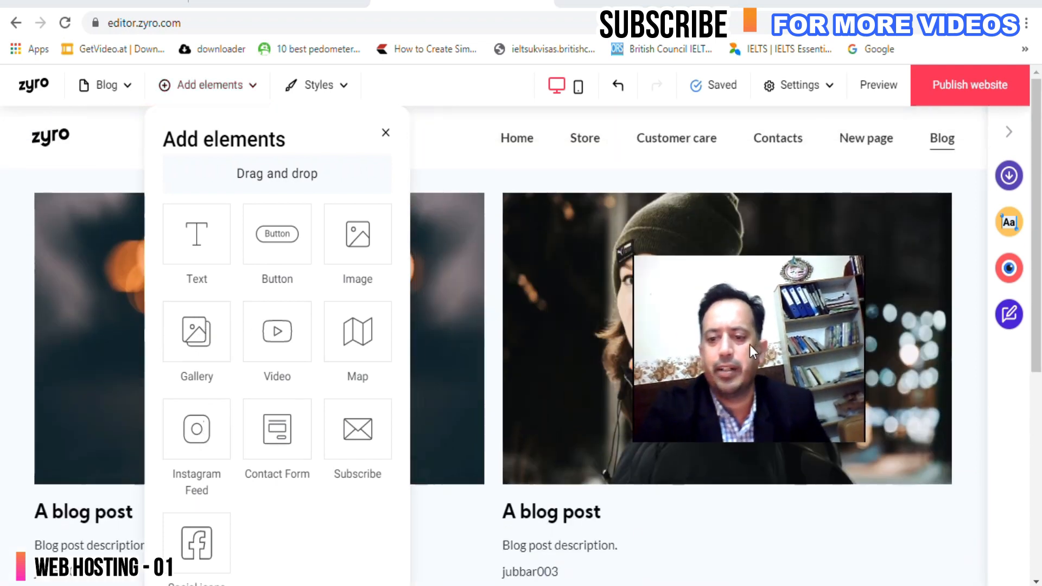
pyautogui.click(475, 148)
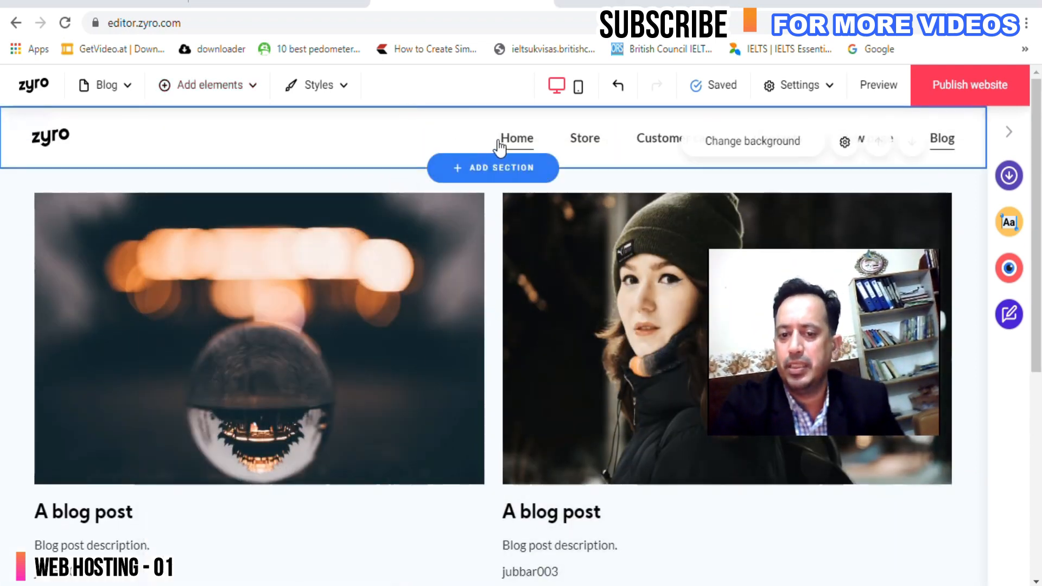
# Open the Store page and scroll through it.
pyautogui.click(584, 142)
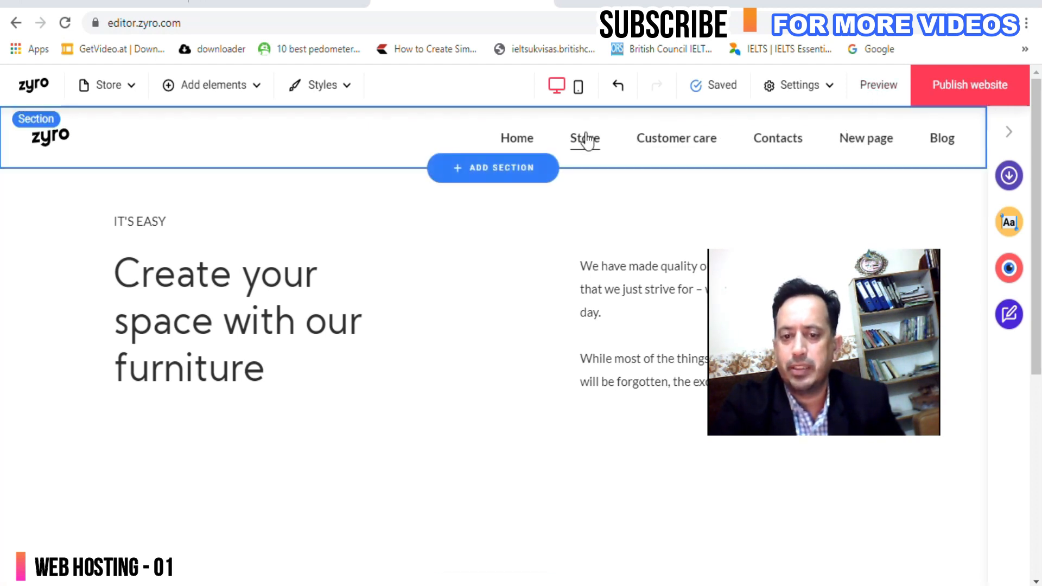
pyautogui.scroll(-5, 461, 325)
pyautogui.scroll(-2, 393, 365)
pyautogui.scroll(7, 434, 331)
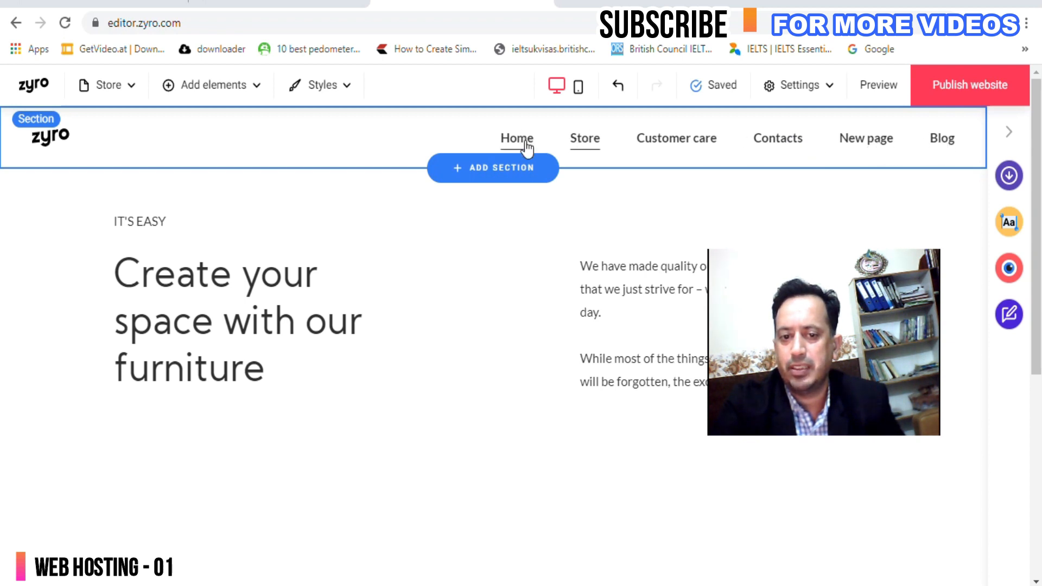
pyautogui.scroll(-6, 374, 217)
pyautogui.scroll(7, 391, 233)
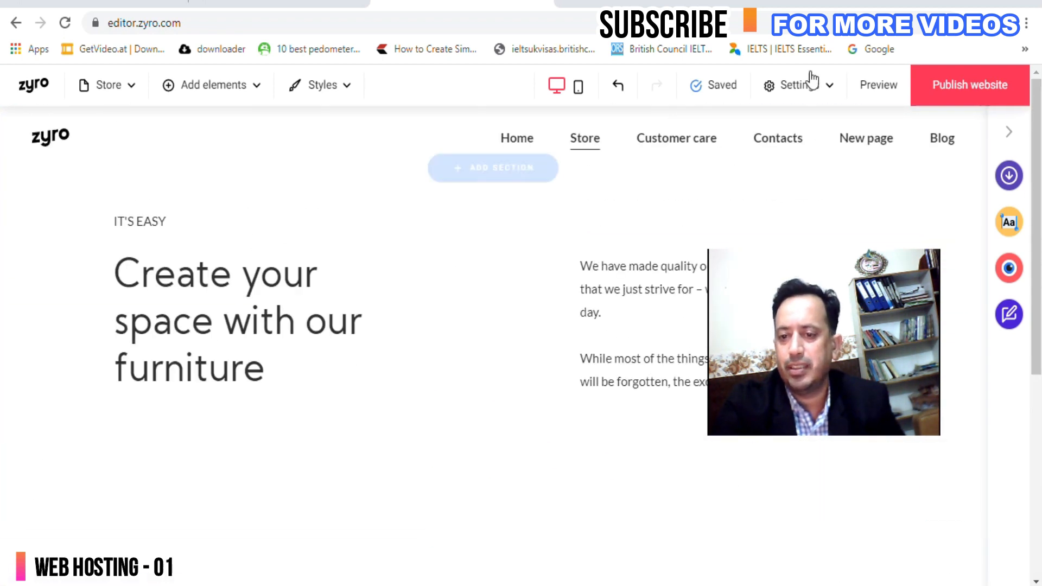
# Preview the site and browse its Customer care and Store pages.
pyautogui.click(878, 87)
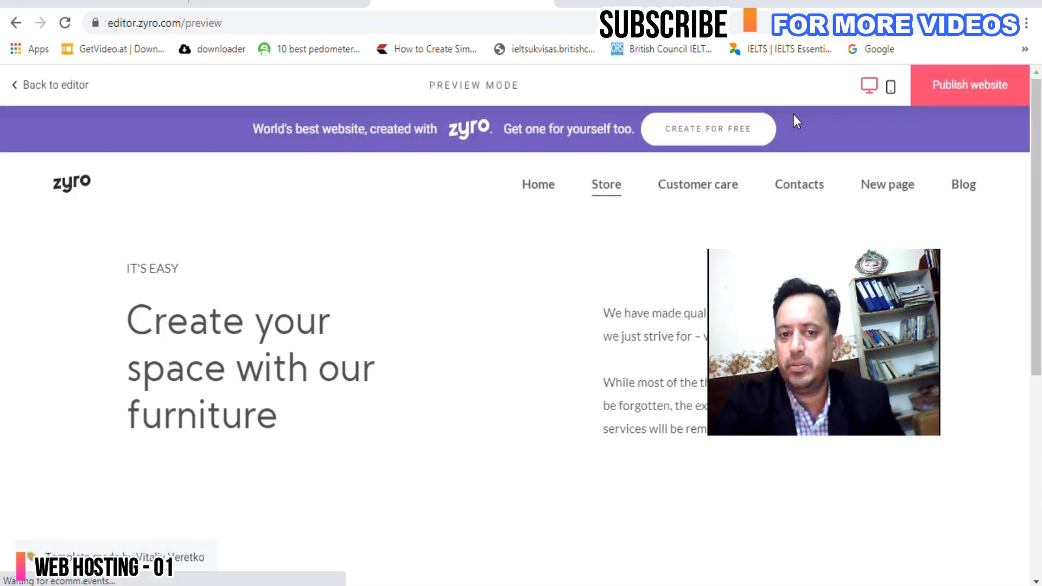
pyautogui.scroll(-5, 472, 208)
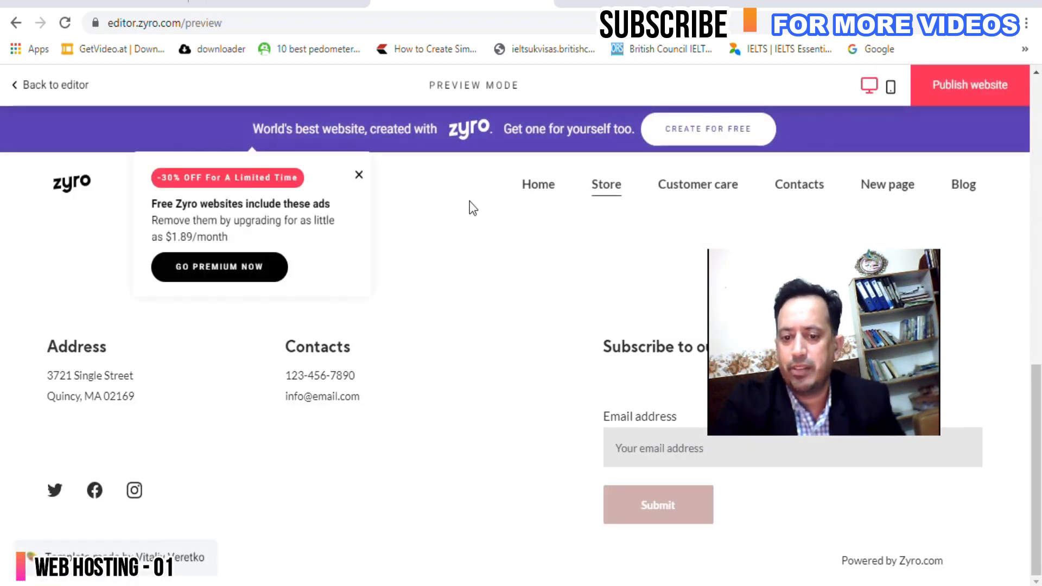
pyautogui.click(678, 195)
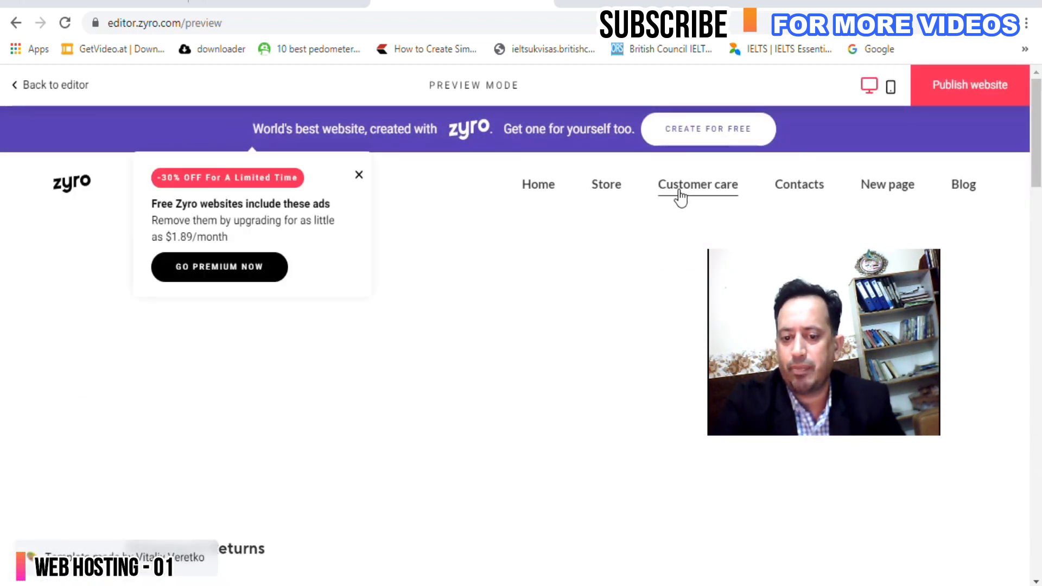
pyautogui.click(608, 191)
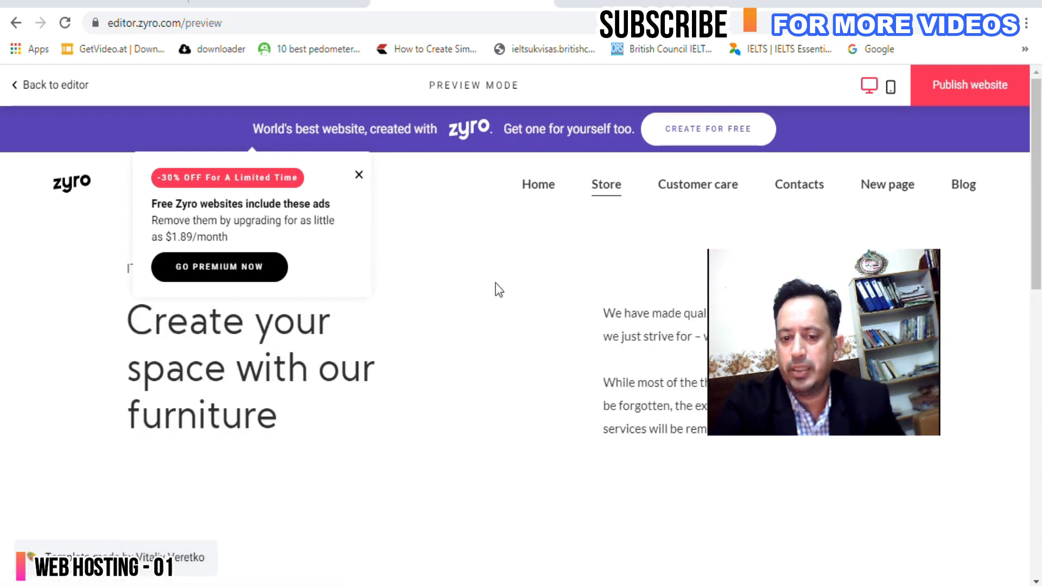
pyautogui.scroll(-6, 495, 288)
pyautogui.scroll(8, 497, 284)
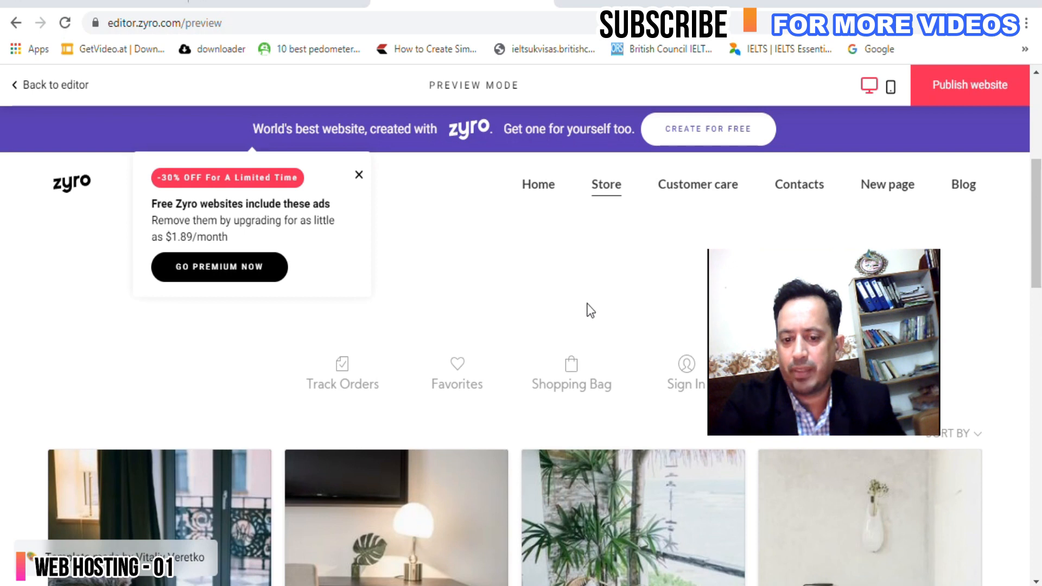
pyautogui.scroll(-5, 488, 350)
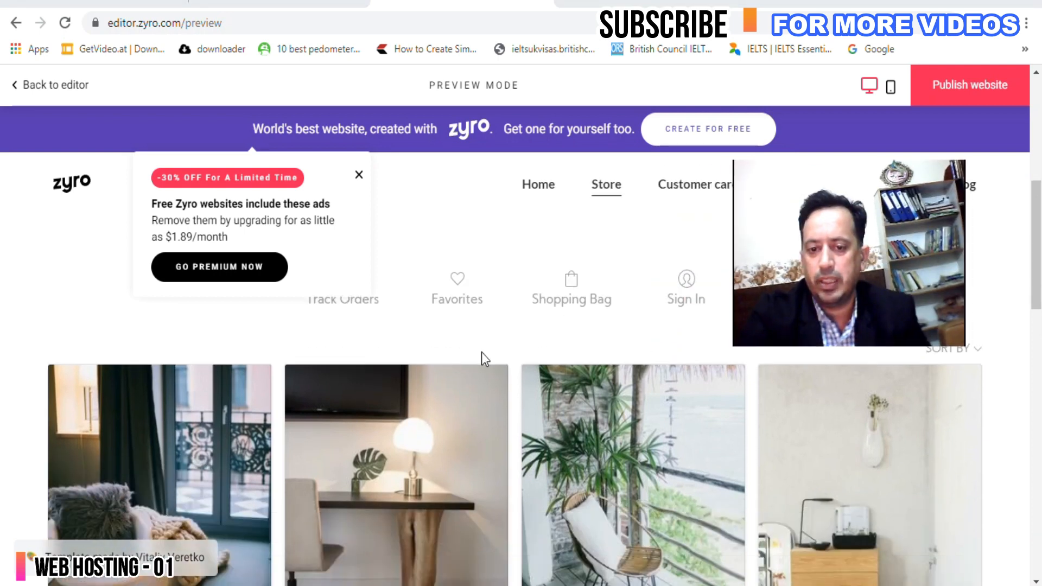
pyautogui.scroll(-10, 485, 359)
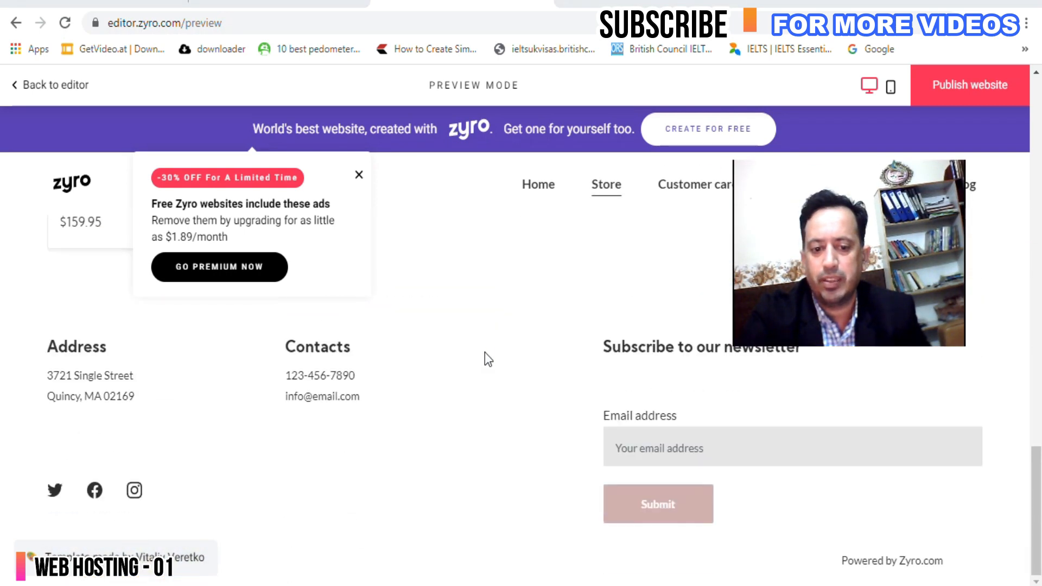
pyautogui.scroll(15, 487, 355)
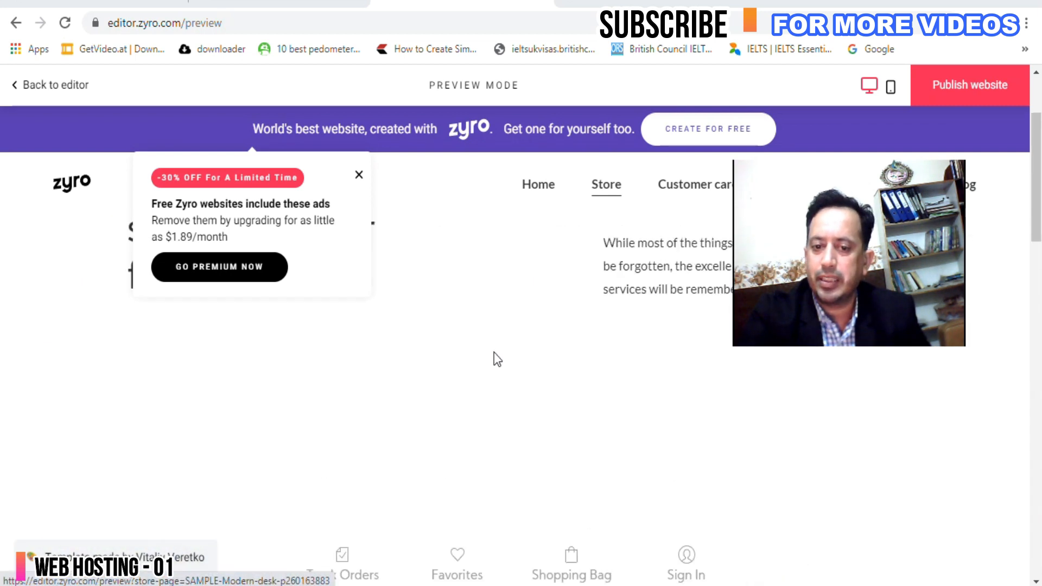
# Open the Home page in the preview and dismiss the discount advertising popup.
pyautogui.click(545, 187)
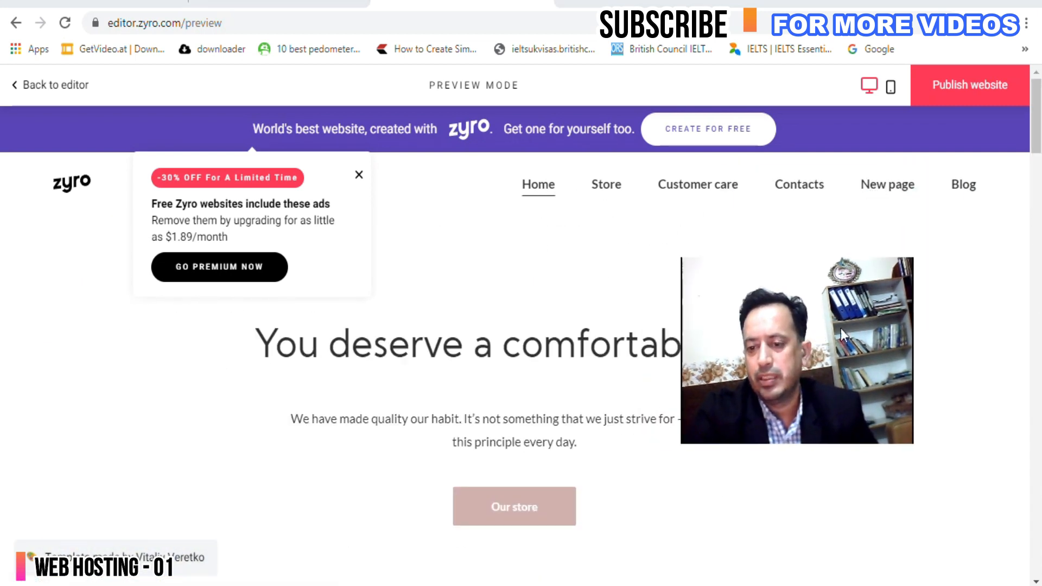
pyautogui.scroll(-15, 548, 327)
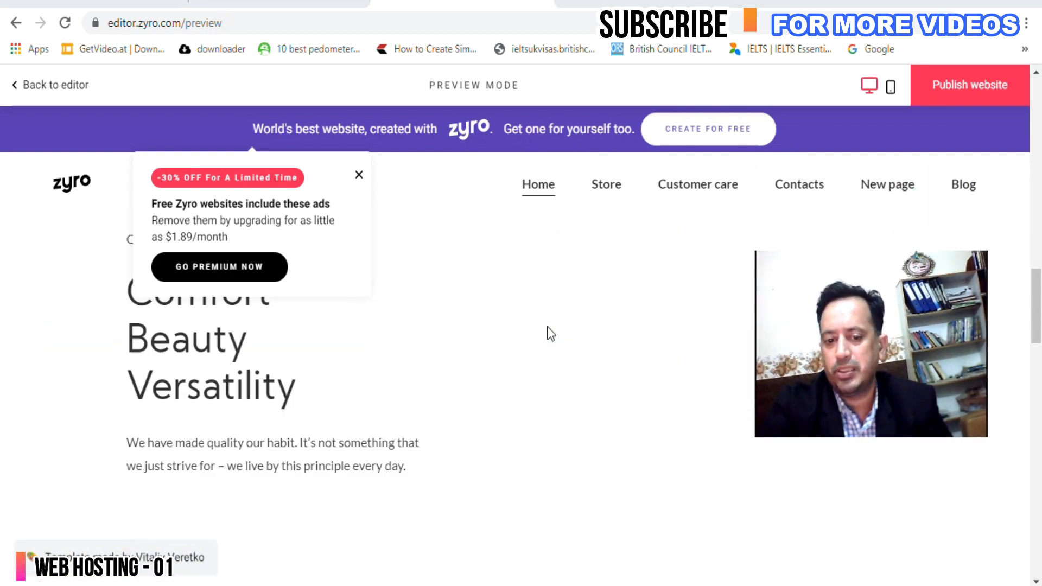
pyautogui.scroll(15, 547, 327)
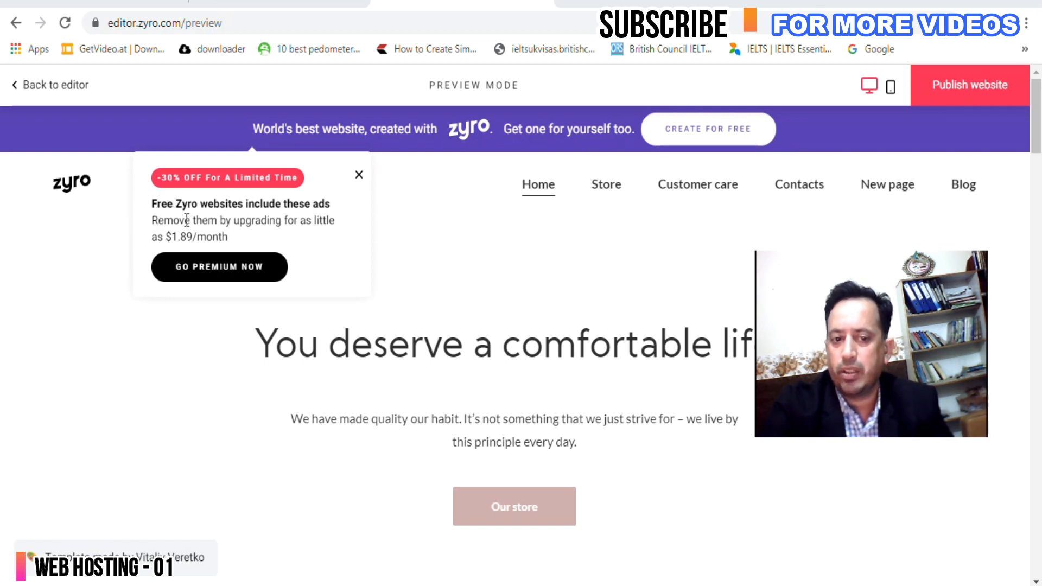
pyautogui.moveTo(223, 239); pyautogui.dragTo(143, 214)
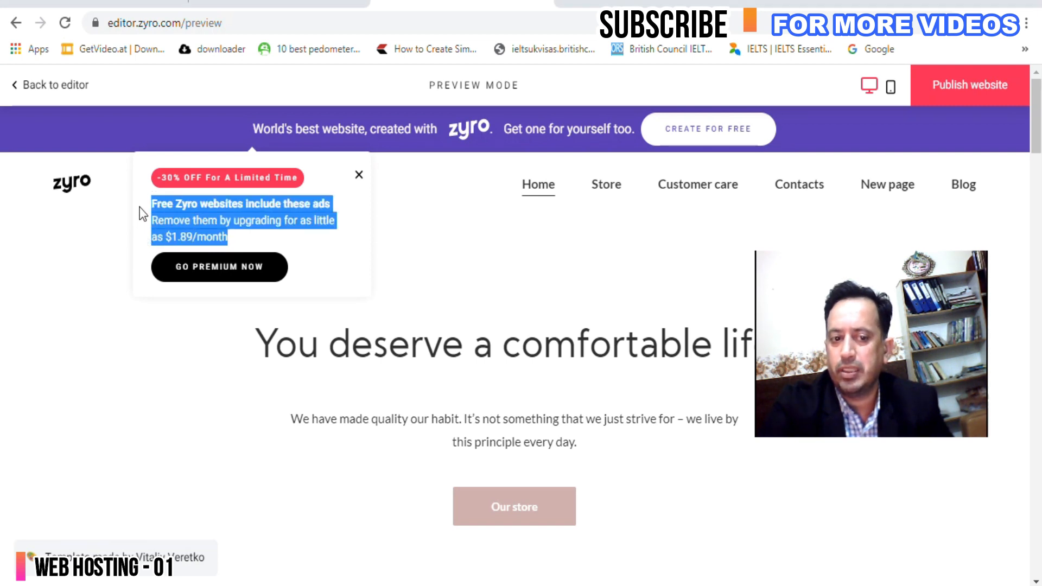
pyautogui.click(331, 192)
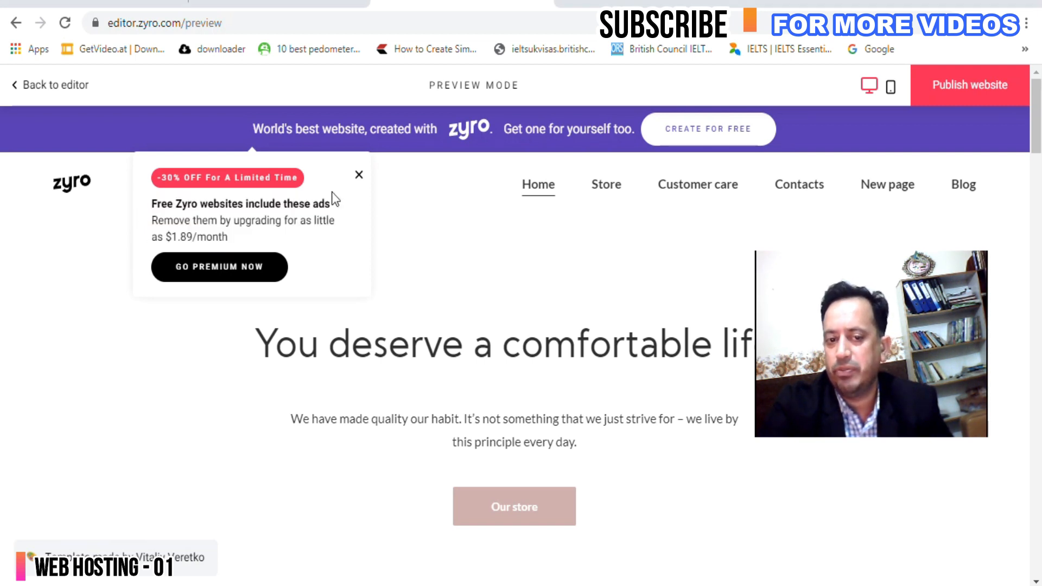
pyautogui.click(359, 176)
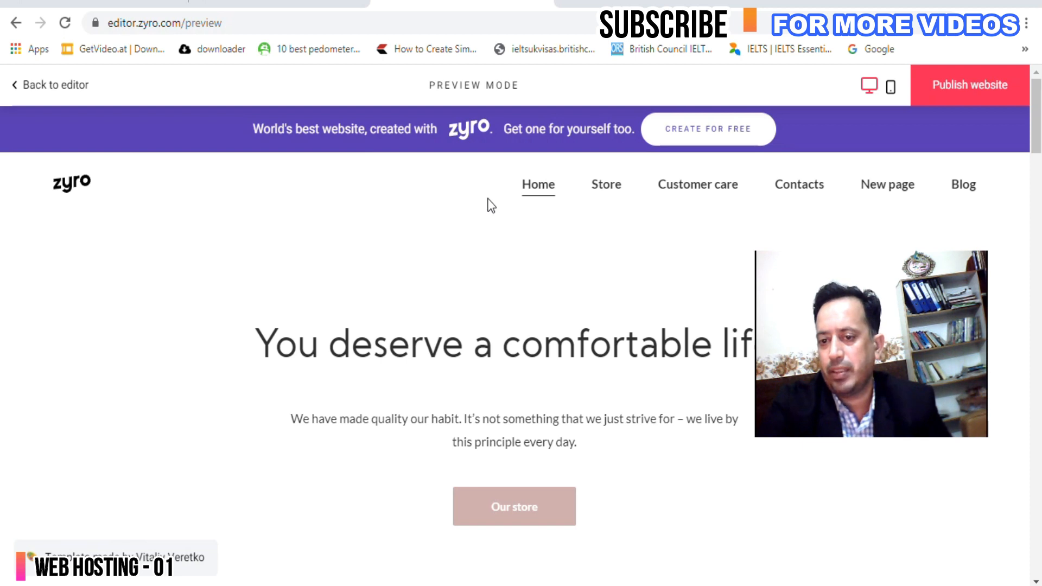
# Review the Home page preview and begin publishing the website.
pyautogui.scroll(-15, 485, 222)
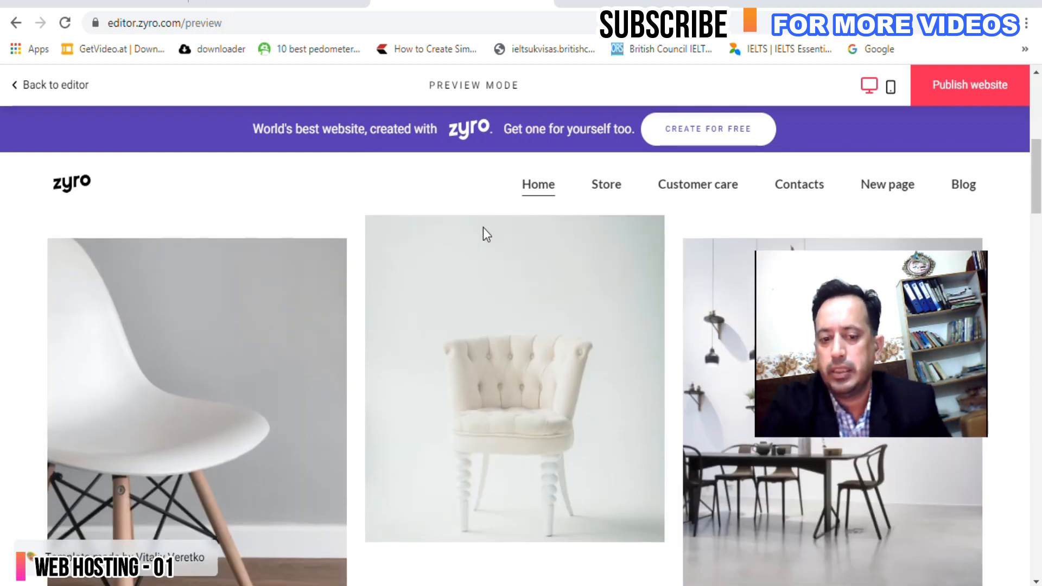
pyautogui.scroll(-2, 492, 266)
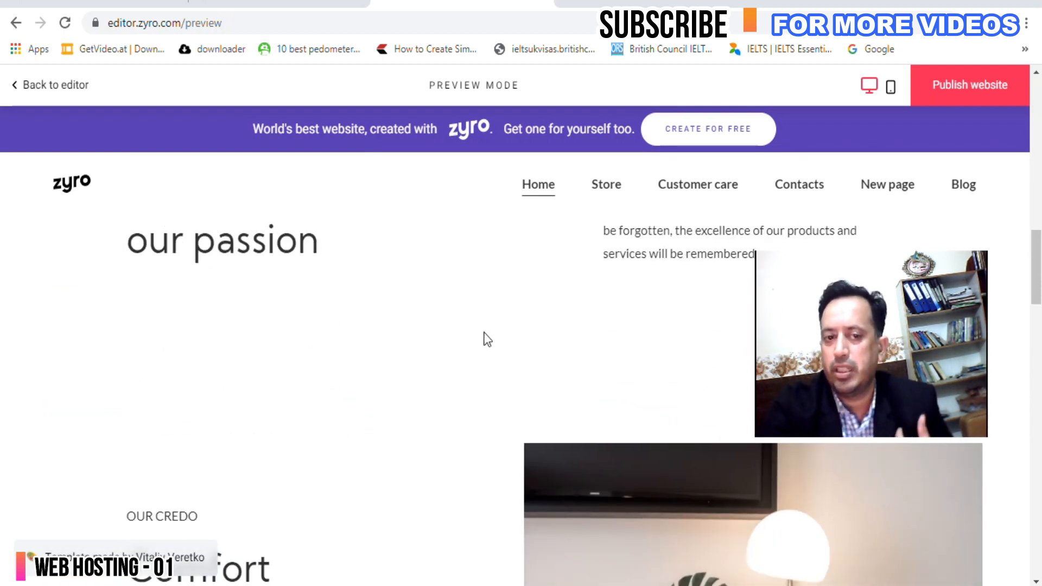
pyautogui.scroll(-4, 485, 343)
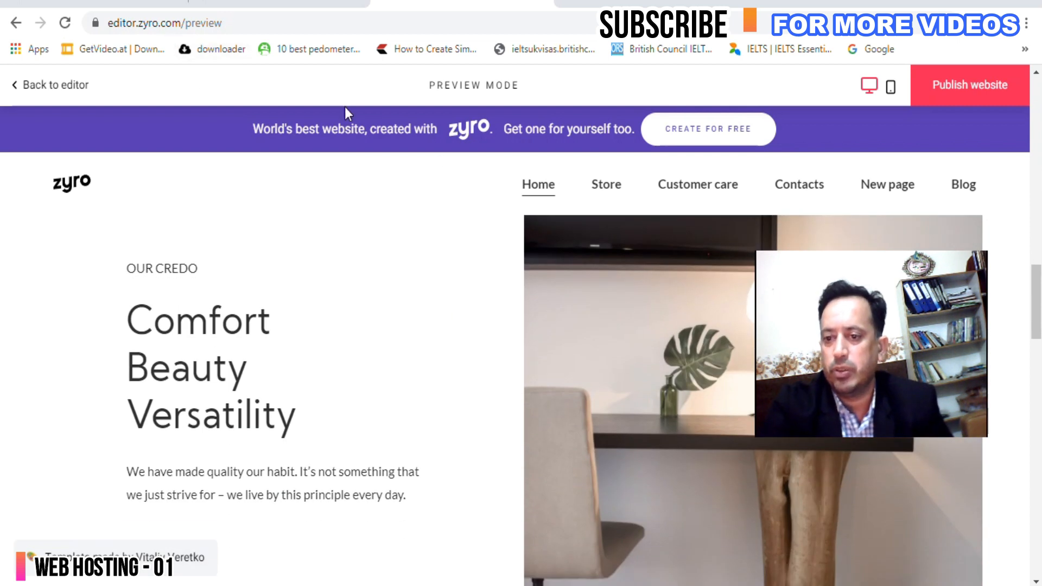
pyautogui.scroll(15, 521, 193)
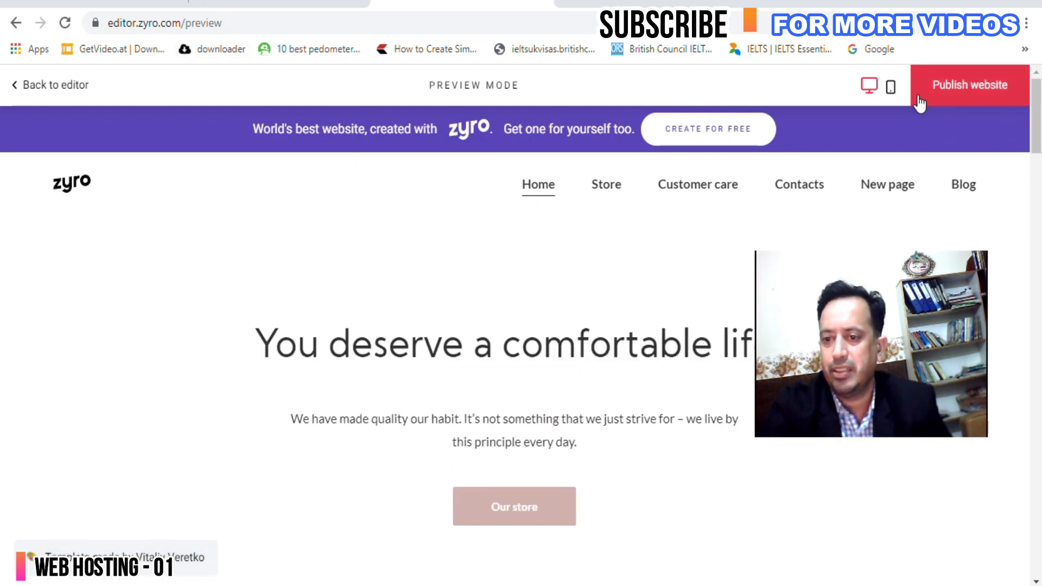
pyautogui.click(967, 94)
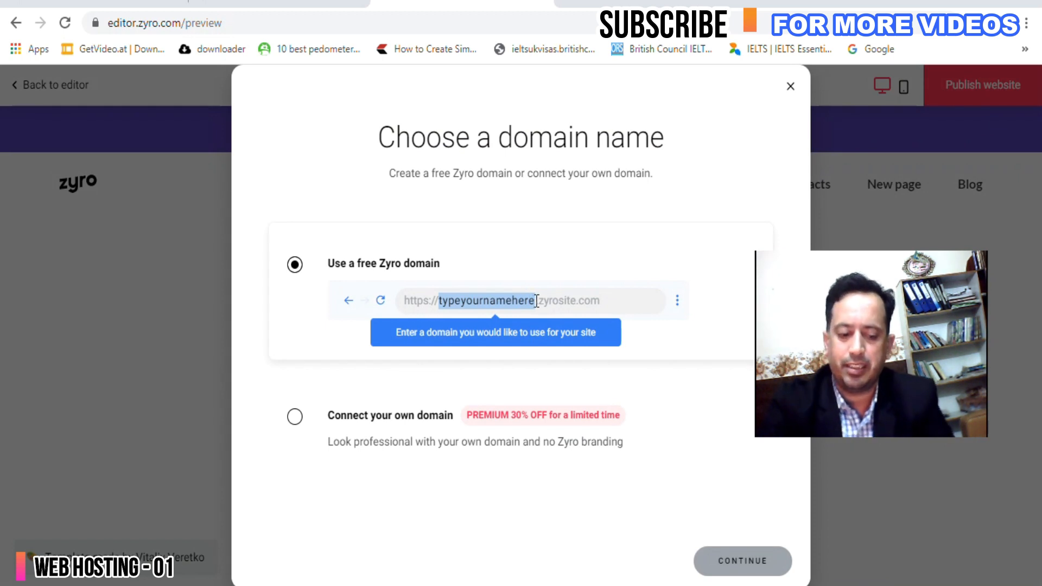
# Publish the site on the free Zyro domain onlineitskills2 and open the live site.
pyautogui.write('online')
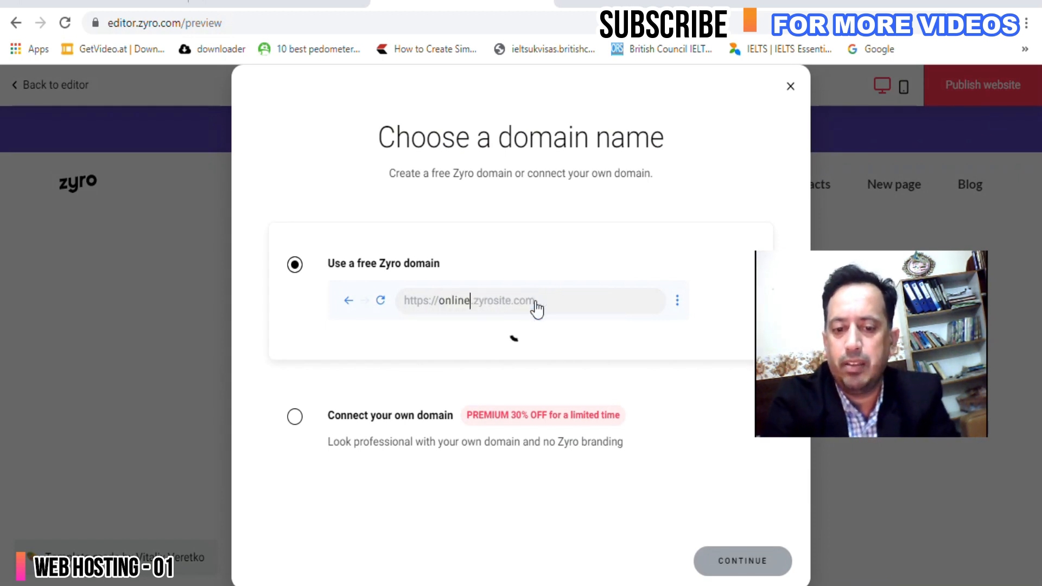
pyautogui.write('itskills2')
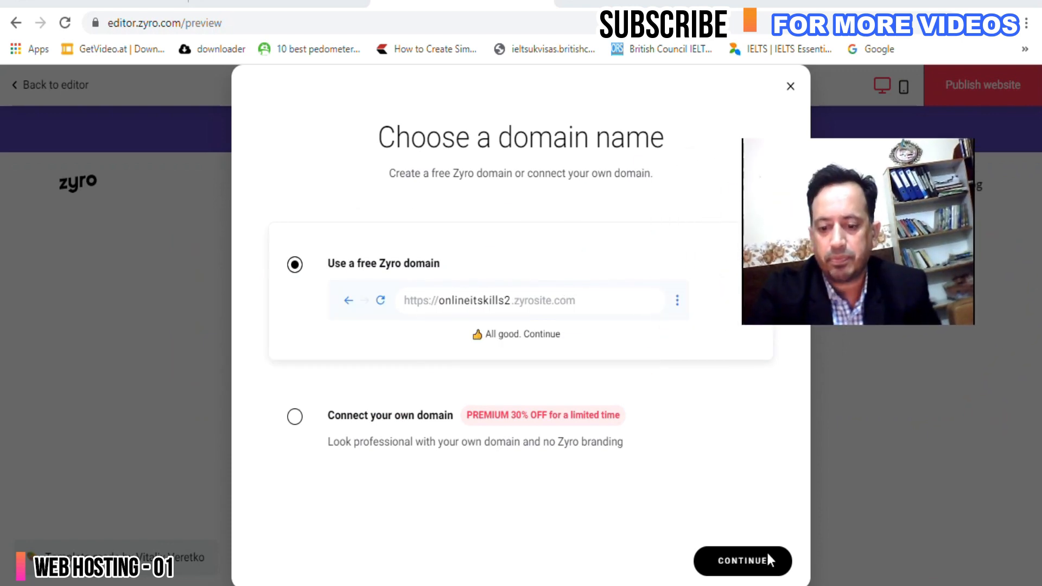
pyautogui.click(741, 564)
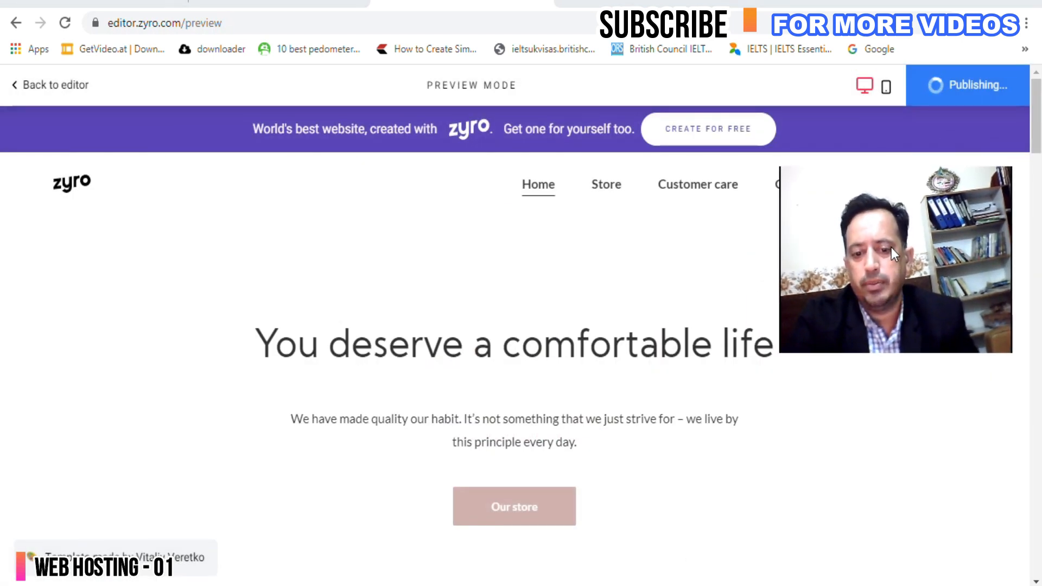
pyautogui.scroll(-6, 464, 344)
pyautogui.scroll(4, 464, 344)
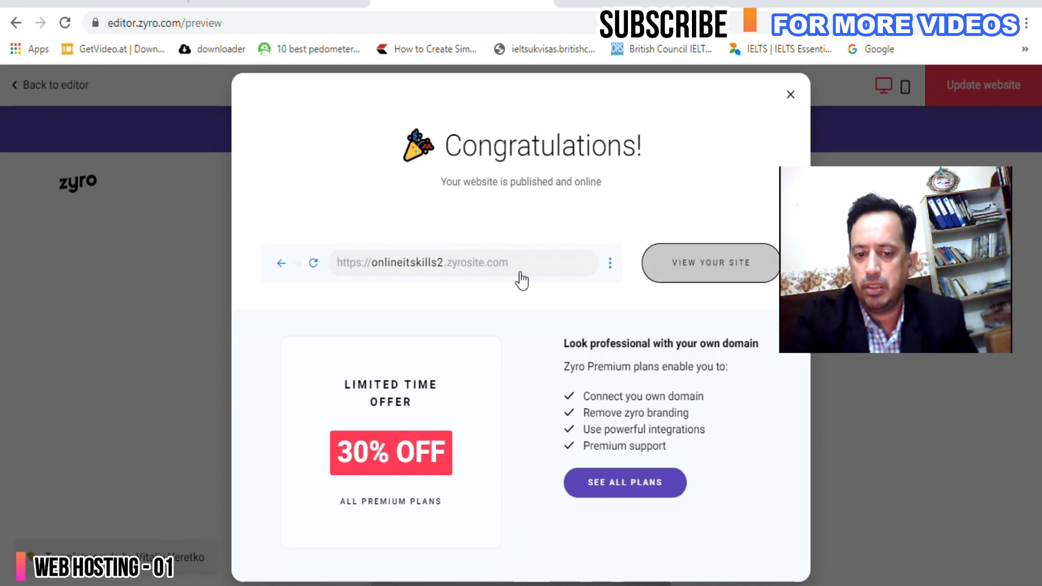
pyautogui.click(689, 270)
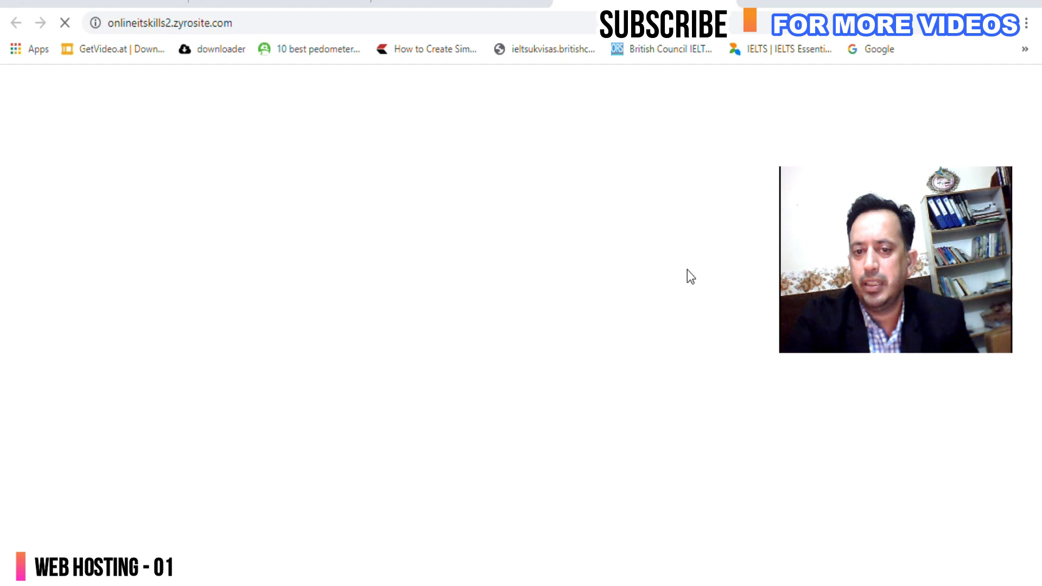
# Inspect the live onlineitskills2.zyrosite.com site, then go back to the editor from preview.
pyautogui.click(300, 23)
pyautogui.click(268, 23)
pyautogui.moveTo(305, 23); pyautogui.dragTo(205, 25)
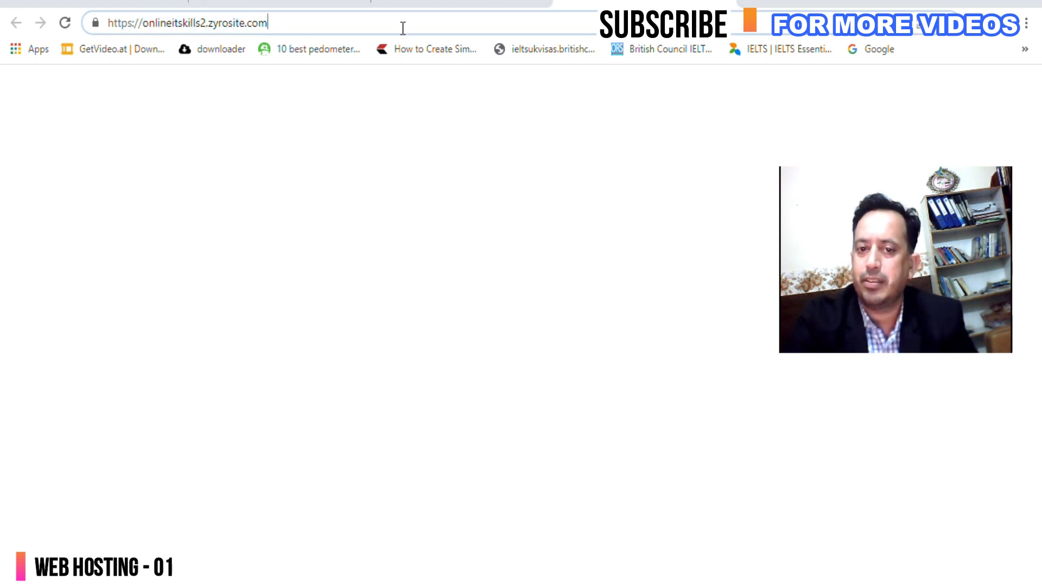
pyautogui.press('Return')
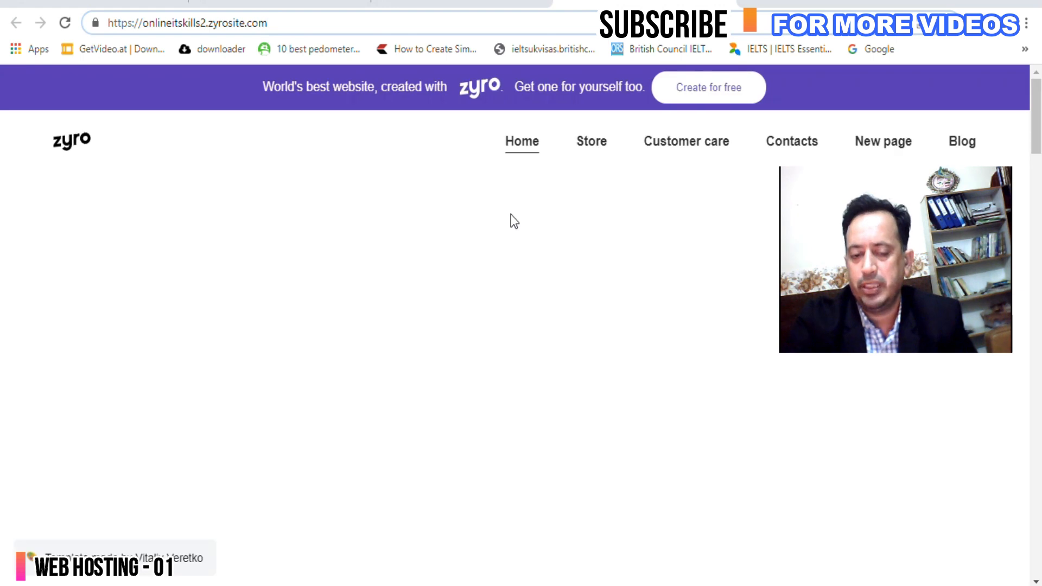
pyautogui.scroll(-6, 505, 222)
pyautogui.scroll(-3, 506, 222)
pyautogui.scroll(6, 506, 222)
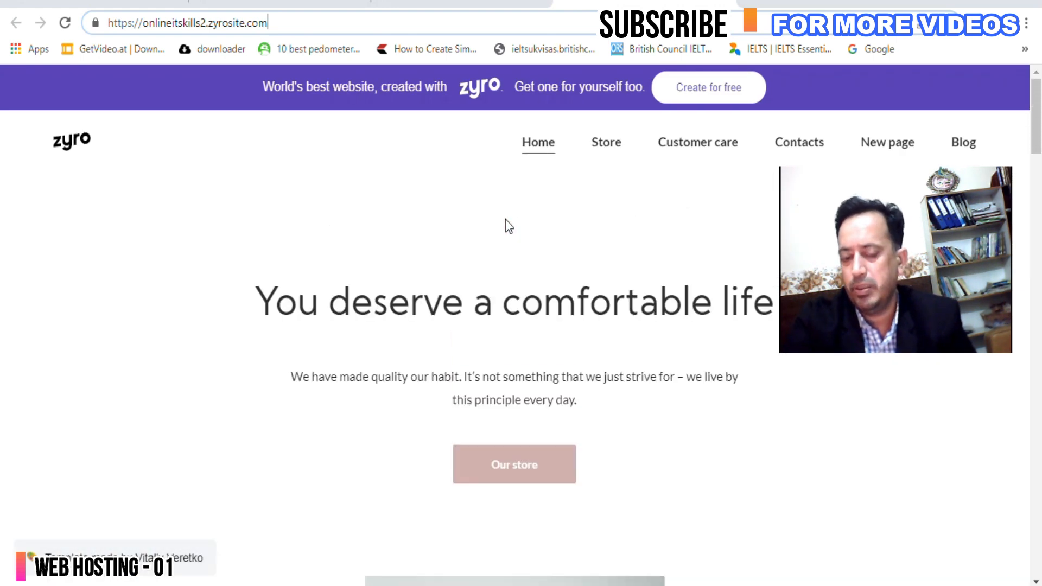
pyautogui.click(461, 3)
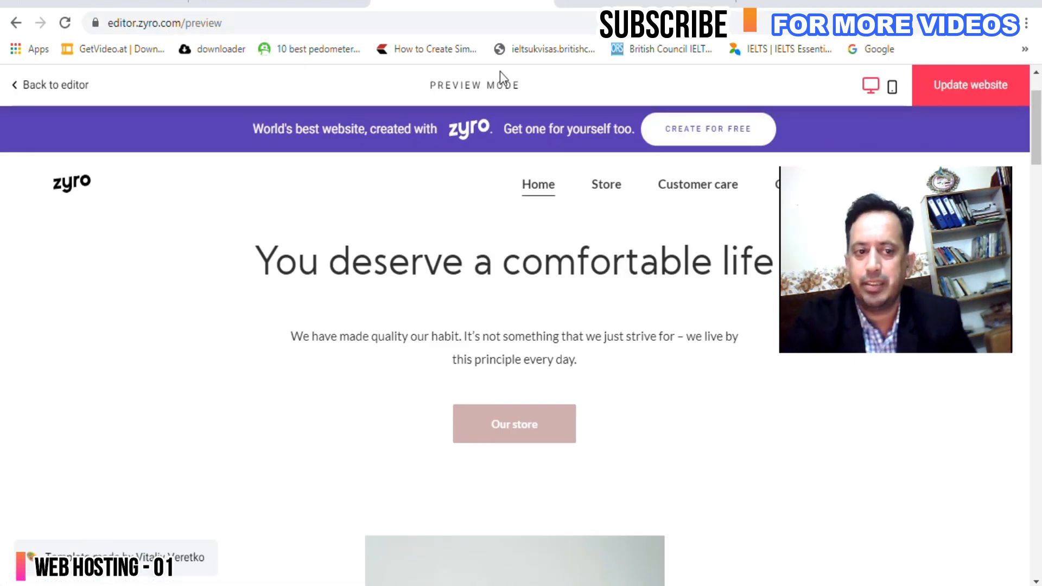
pyautogui.click(47, 87)
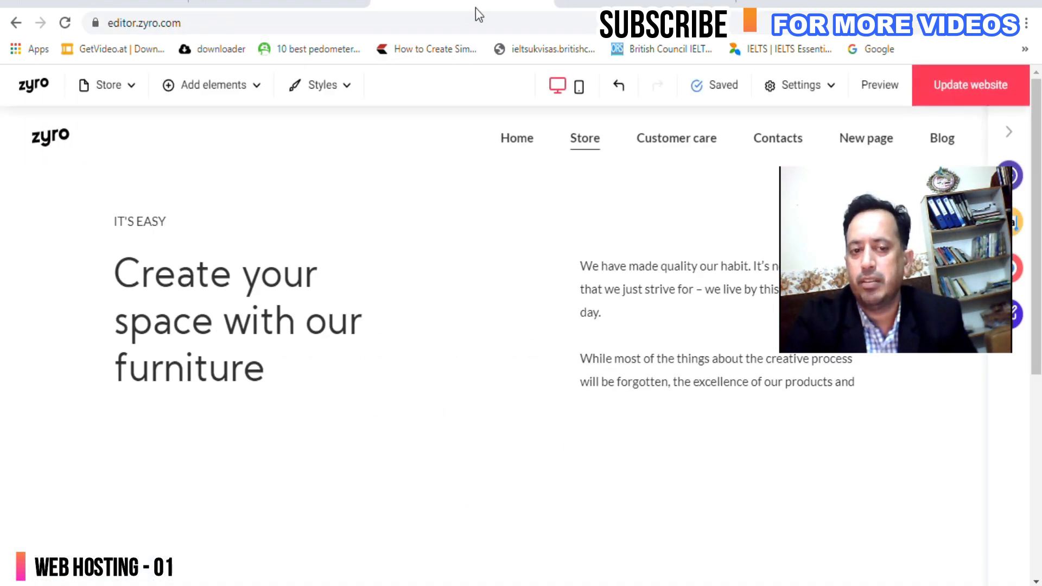
# Load the 000webhost home page and start signing in.
pyautogui.click(271, 2)
pyautogui.click(120, 1)
pyautogui.click(272, 2)
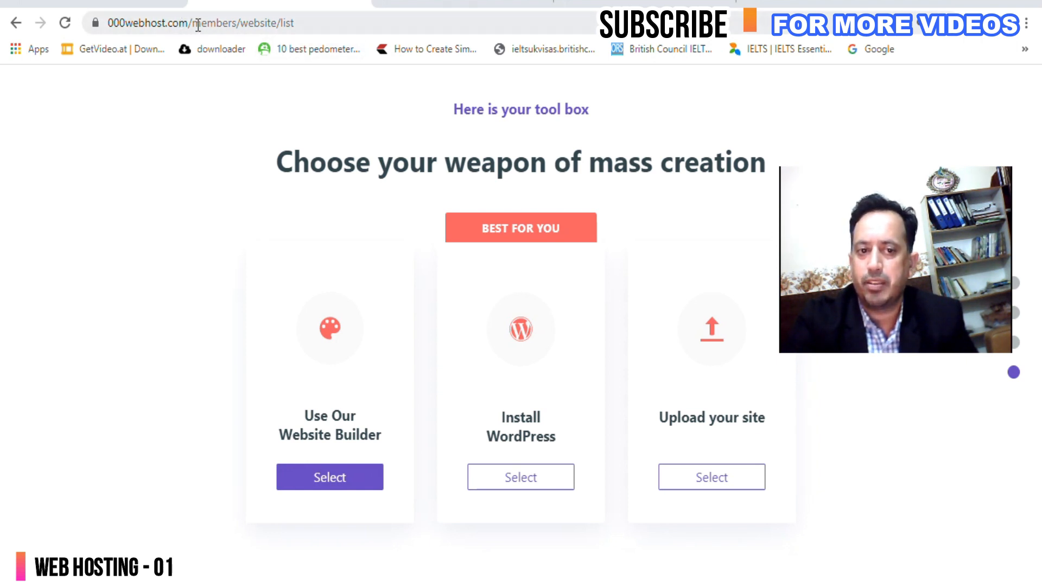
pyautogui.moveTo(194, 26); pyautogui.dragTo(332, 25)
pyautogui.press('BackSpace')
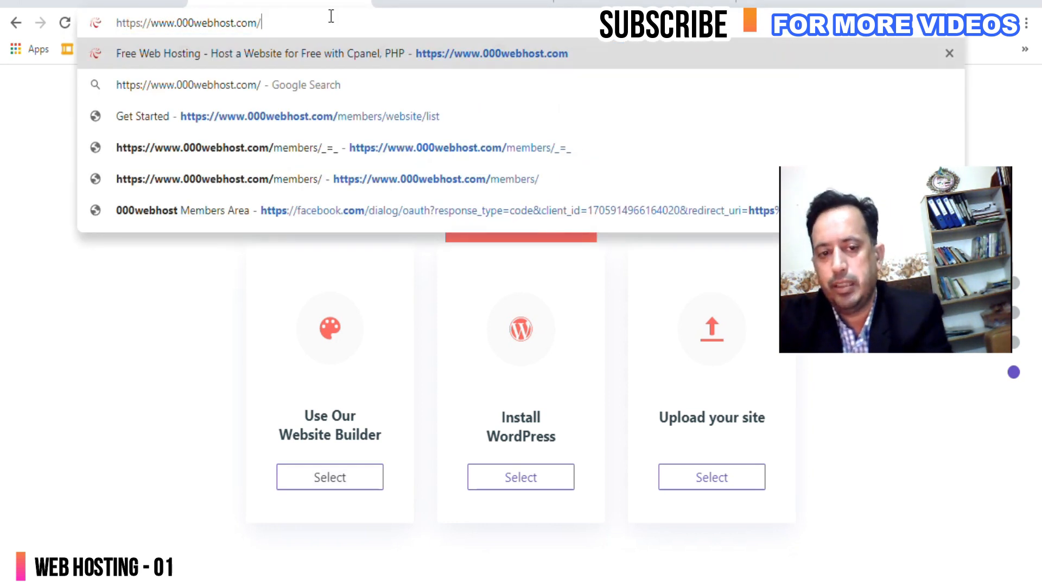
pyautogui.press('Return')
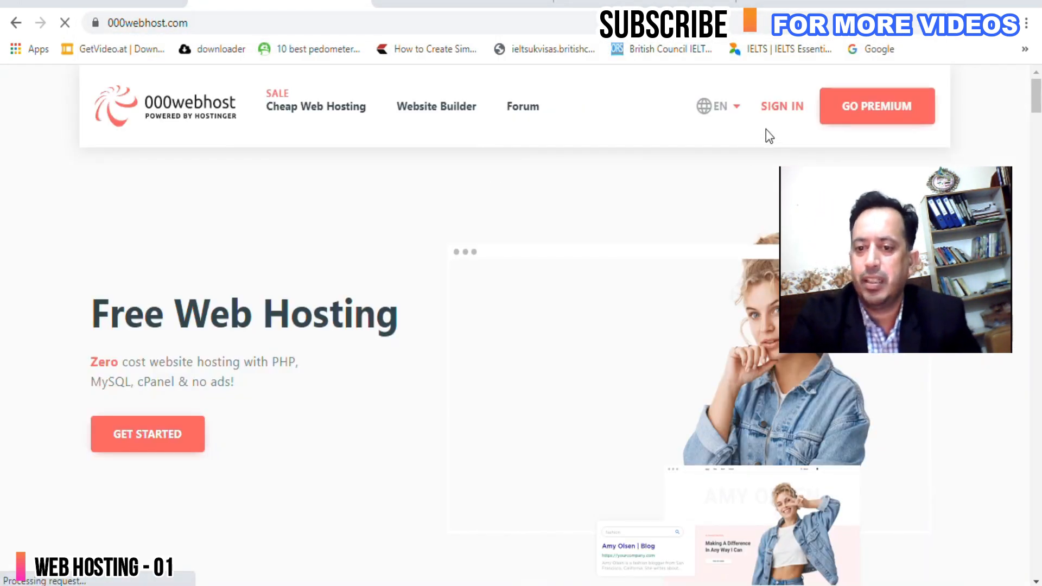
pyautogui.click(782, 107)
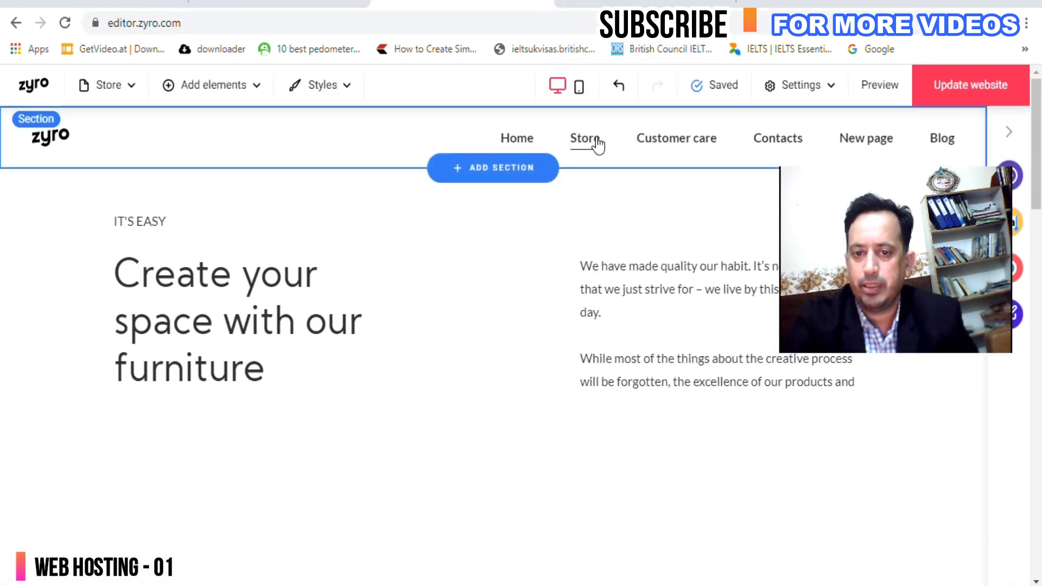
# View the onlineitskills2 site from the 000webhost website list, then check the account menu.
pyautogui.click(278, 4)
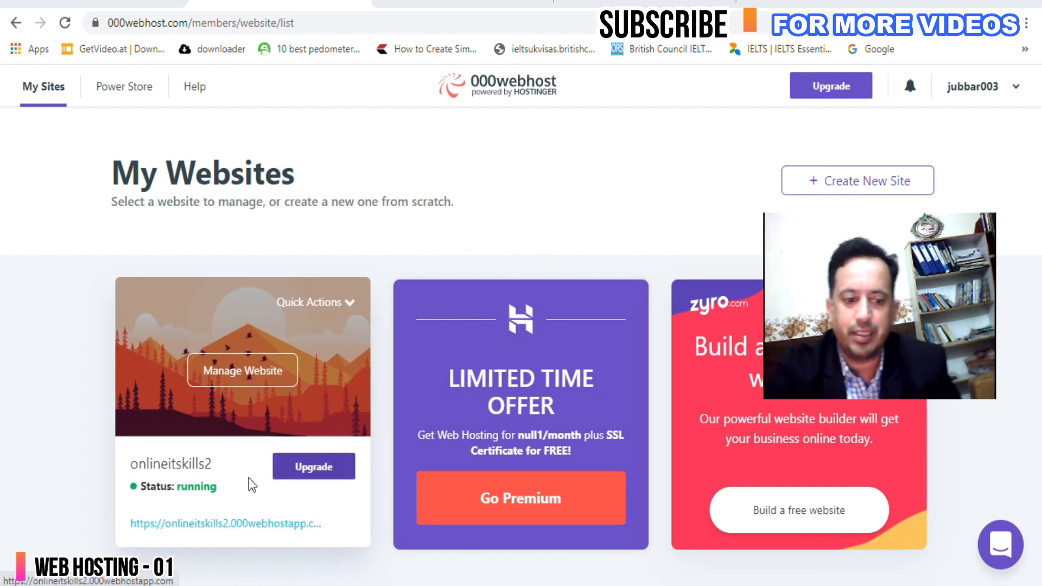
pyautogui.click(203, 524)
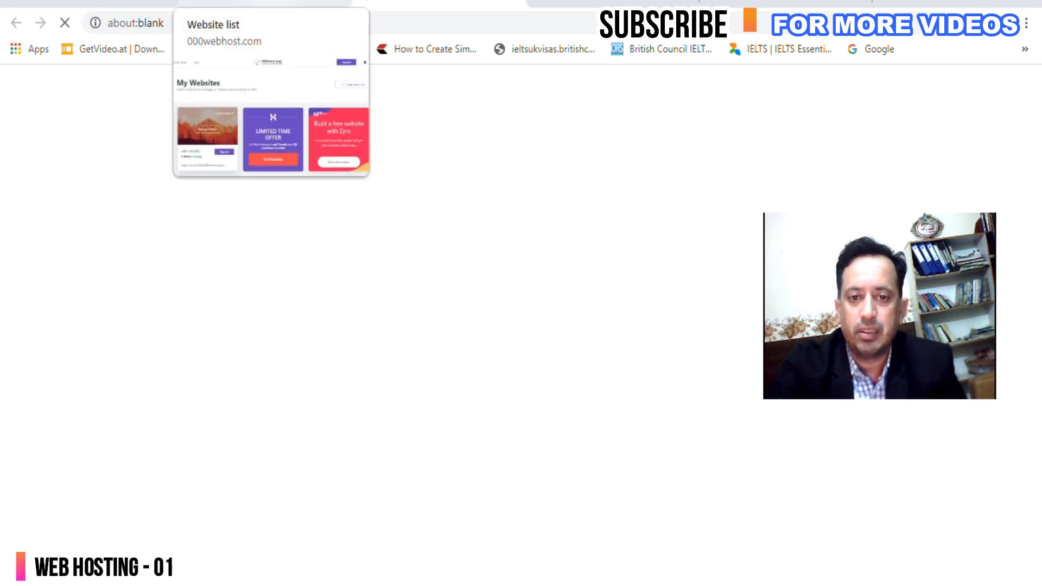
pyautogui.click(266, 5)
pyautogui.click(429, 4)
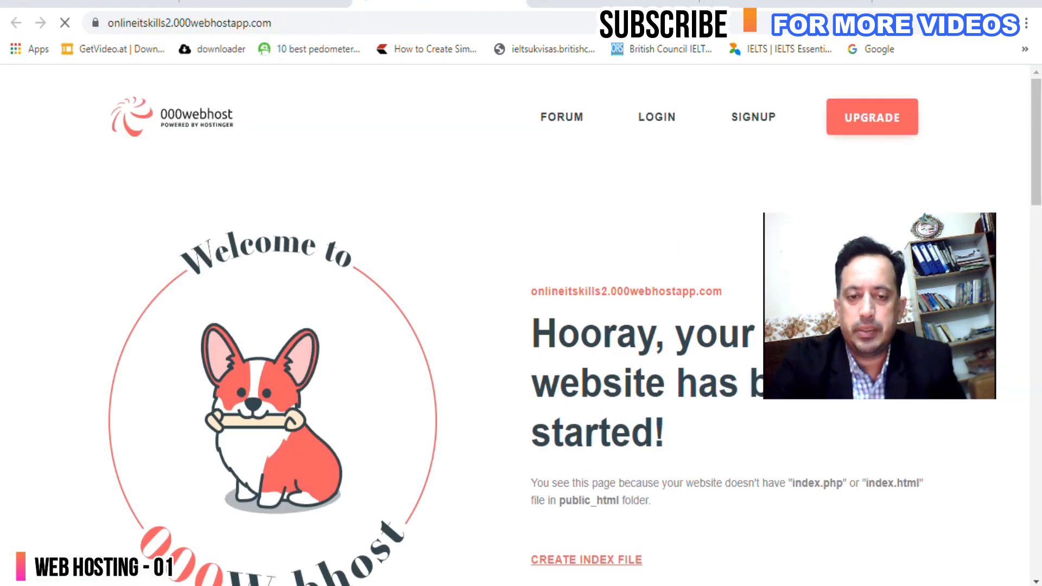
pyautogui.scroll(-5, 409, 179)
pyautogui.scroll(5, 409, 179)
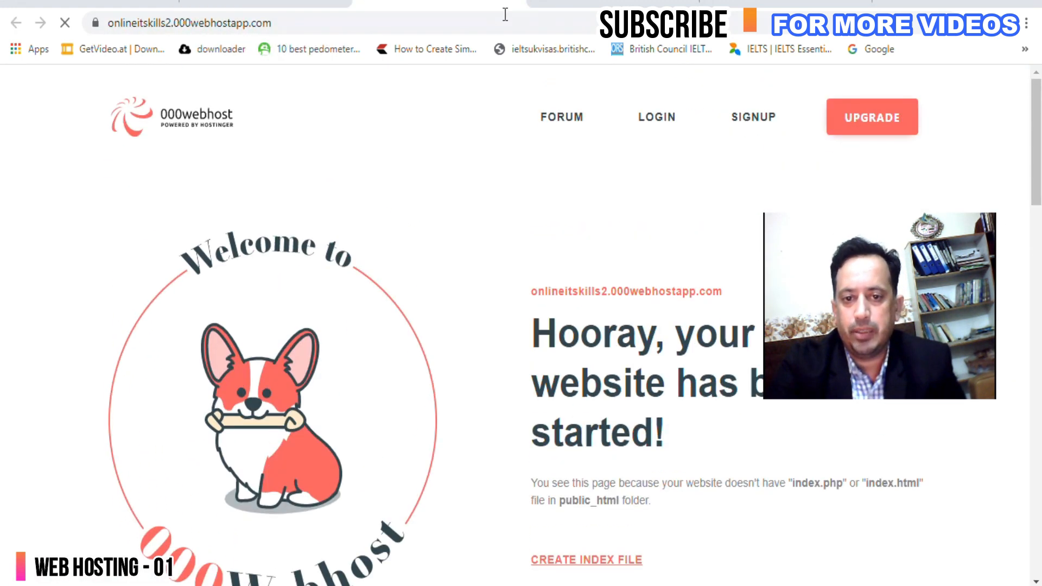
pyautogui.click(266, 5)
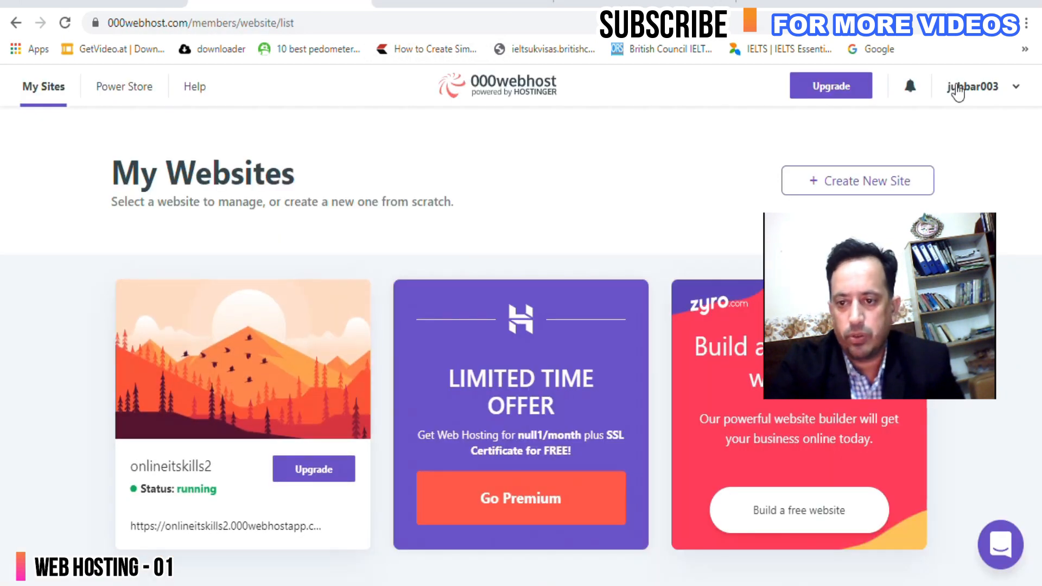
pyautogui.click(983, 93)
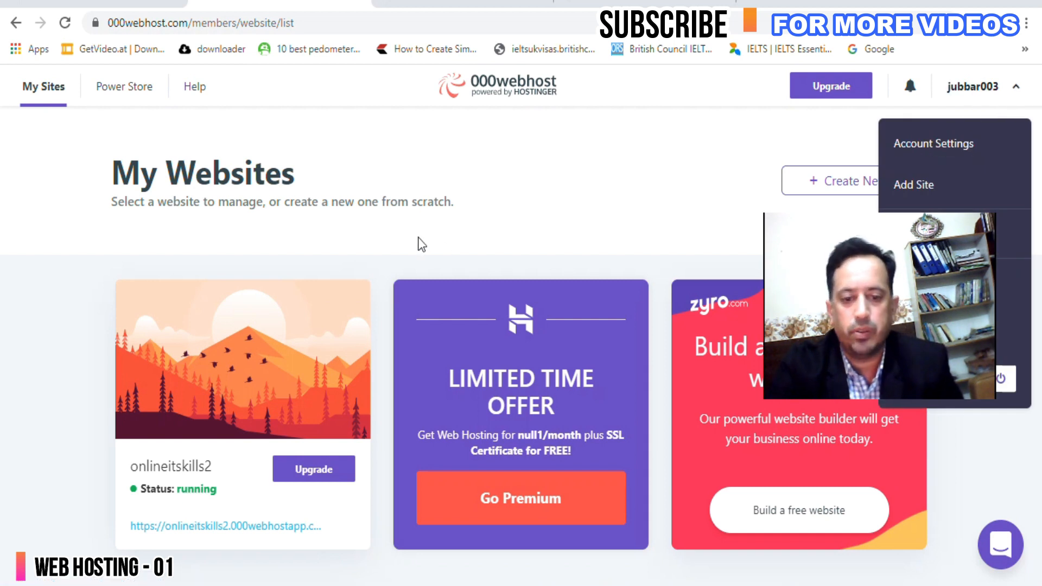
pyautogui.click(474, 206)
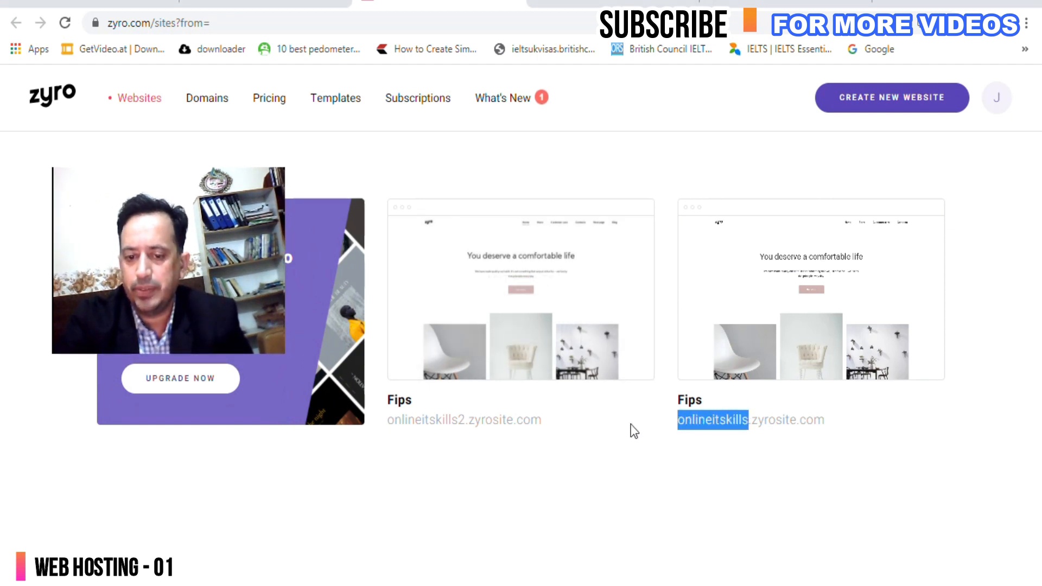
# Open the second Fips site, onlineitskills2, in the editor and glance at its live tab.
pyautogui.moveTo(502, 305)
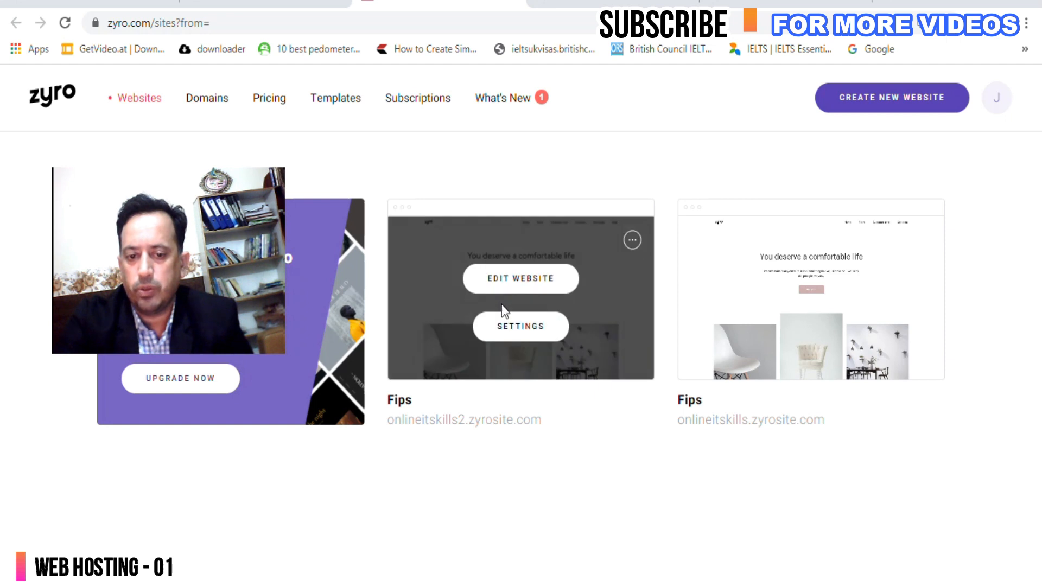
pyautogui.click(537, 291)
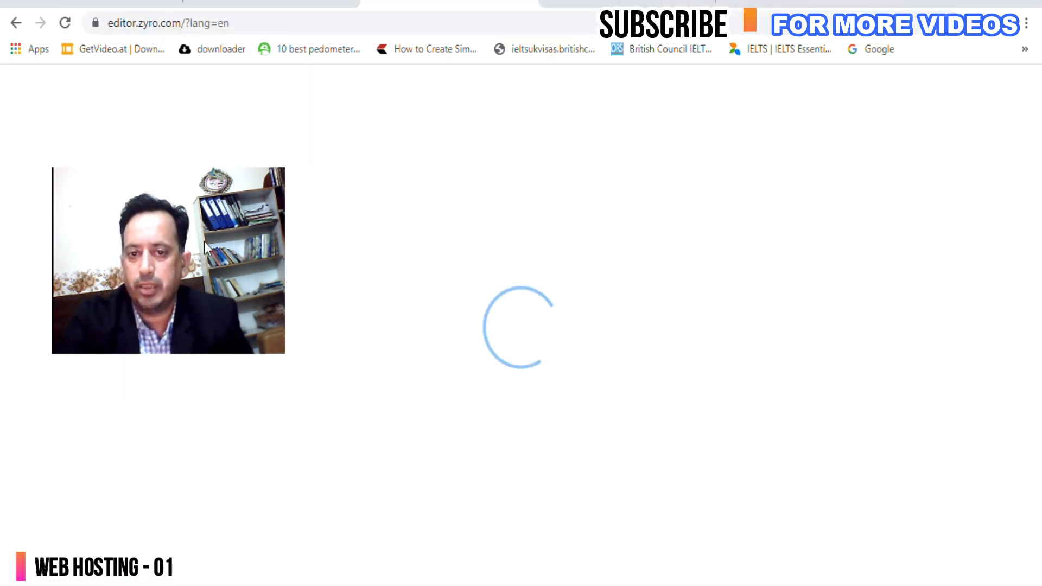
pyautogui.click(665, 3)
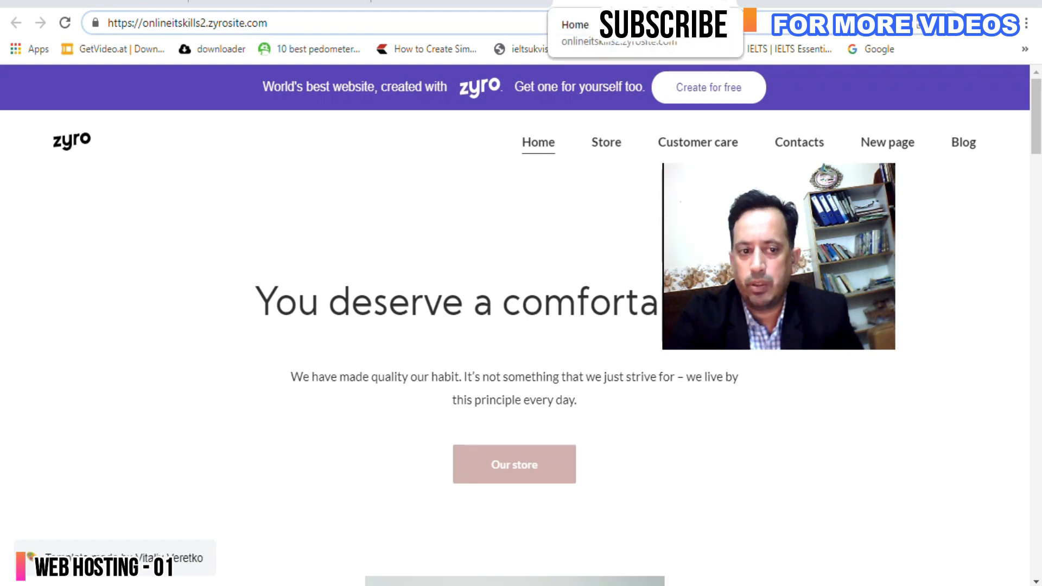
pyautogui.click(424, 4)
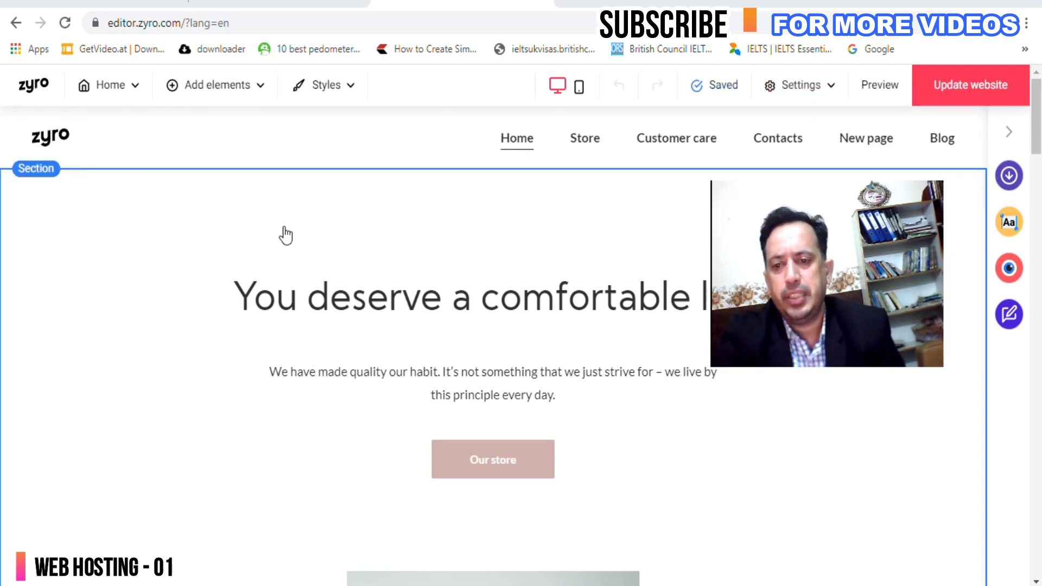
# Look over the Settings dropdown and the Home page, then open Add elements.
pyautogui.click(829, 89)
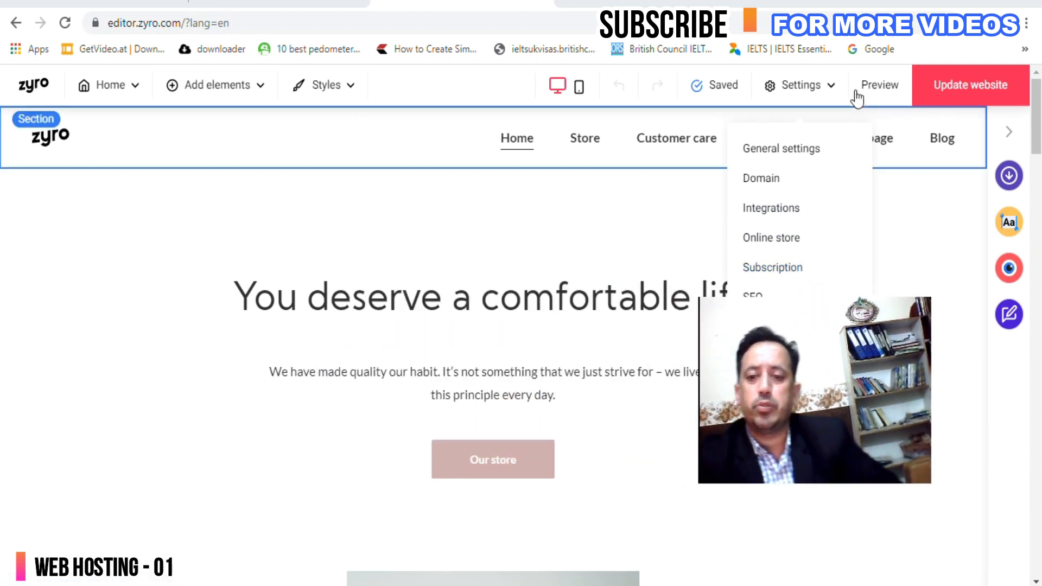
pyautogui.click(820, 92)
pyautogui.scroll(-8, 500, 263)
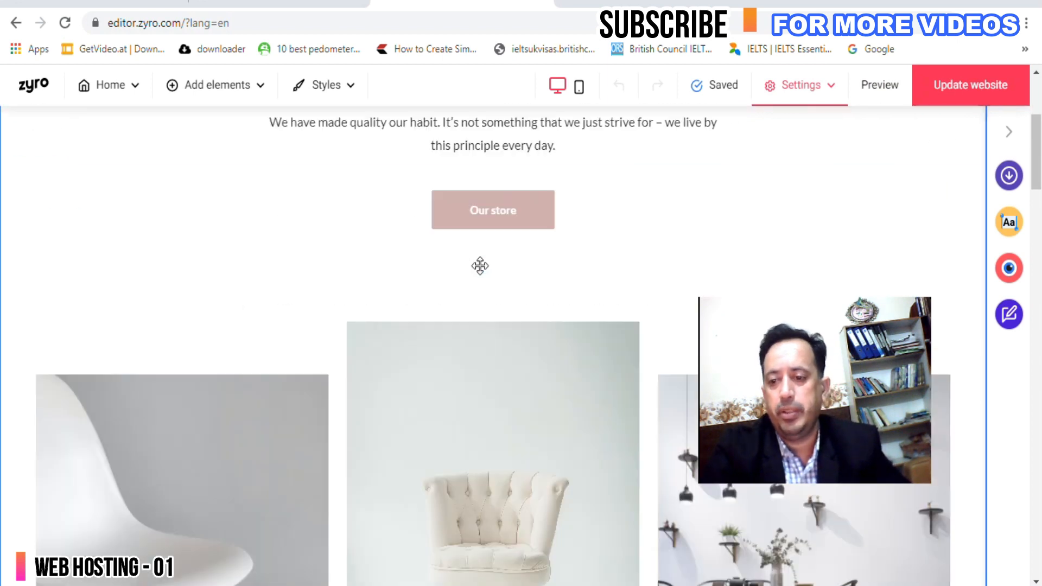
pyautogui.scroll(-7, 479, 265)
pyautogui.scroll(10, 479, 266)
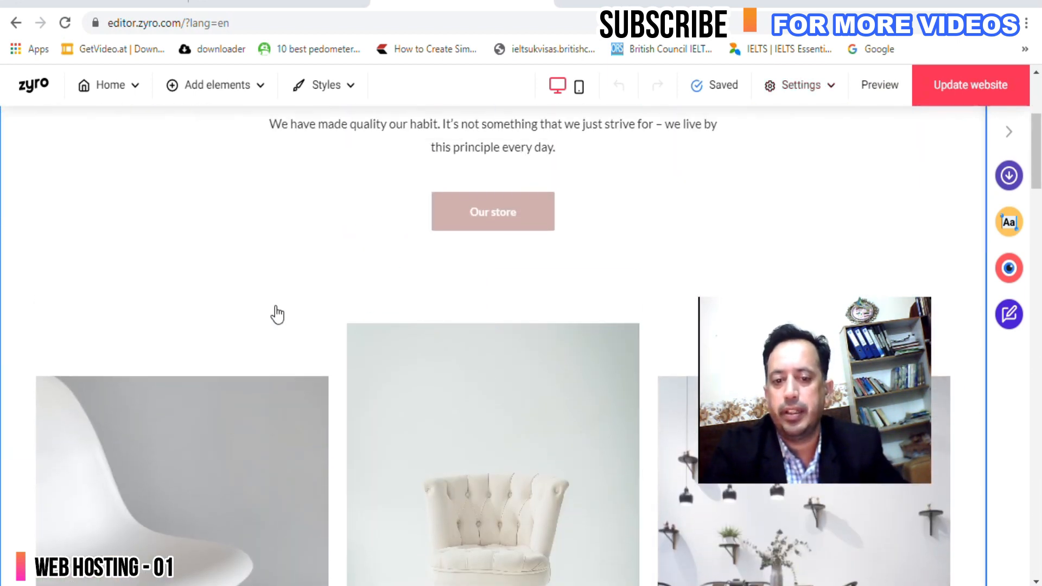
pyautogui.scroll(4, 275, 304)
pyautogui.scroll(-3, 262, 379)
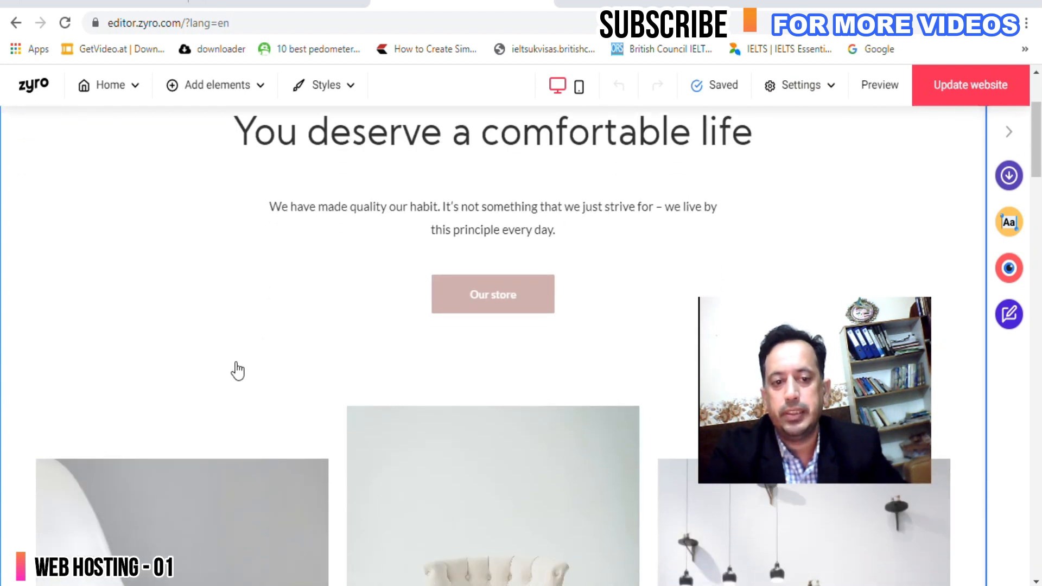
pyautogui.click(206, 86)
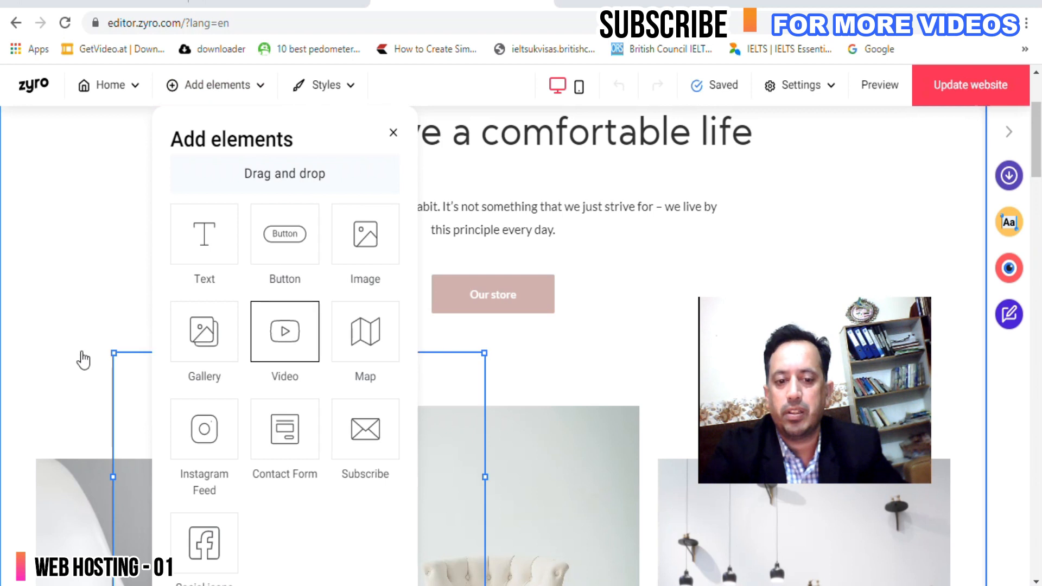
# Drop a Video element at the page's top left and delete the heading and paragraph.
pyautogui.moveTo(245, 451); pyautogui.dragTo(133, 290)
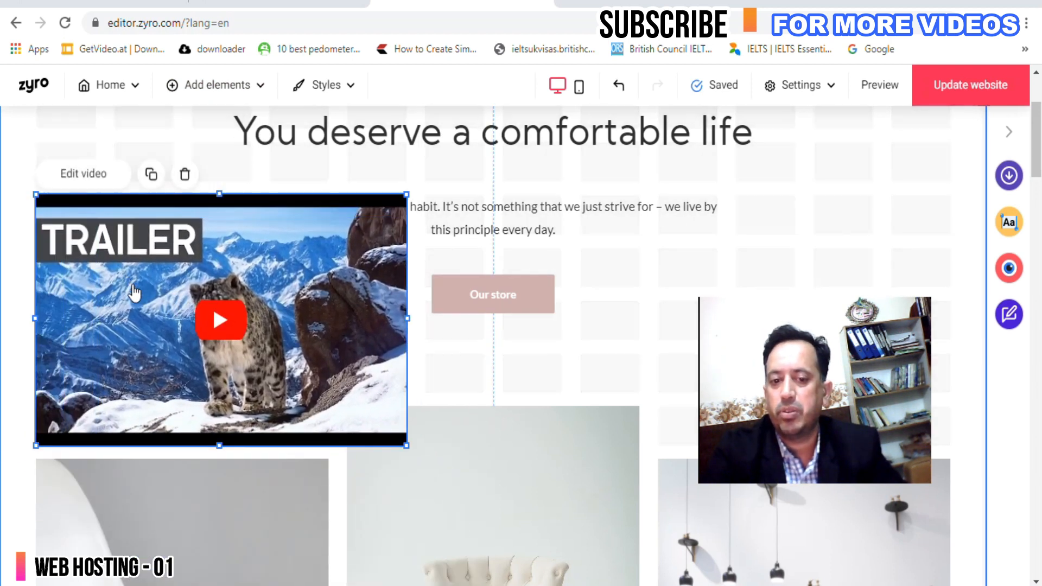
pyautogui.scroll(-1, 155, 319)
pyautogui.scroll(3, 401, 234)
pyautogui.click(535, 379)
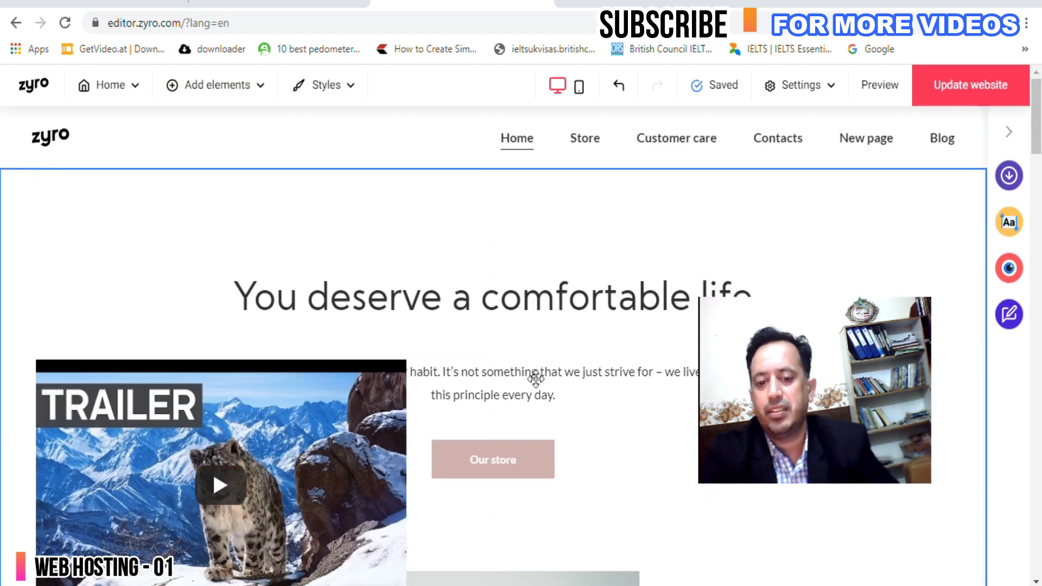
pyautogui.press('Delete')
pyautogui.click(553, 304)
pyautogui.press('Delete')
# Move the video to the top of the section and delete the Our store button.
pyautogui.moveTo(353, 405); pyautogui.dragTo(350, 249)
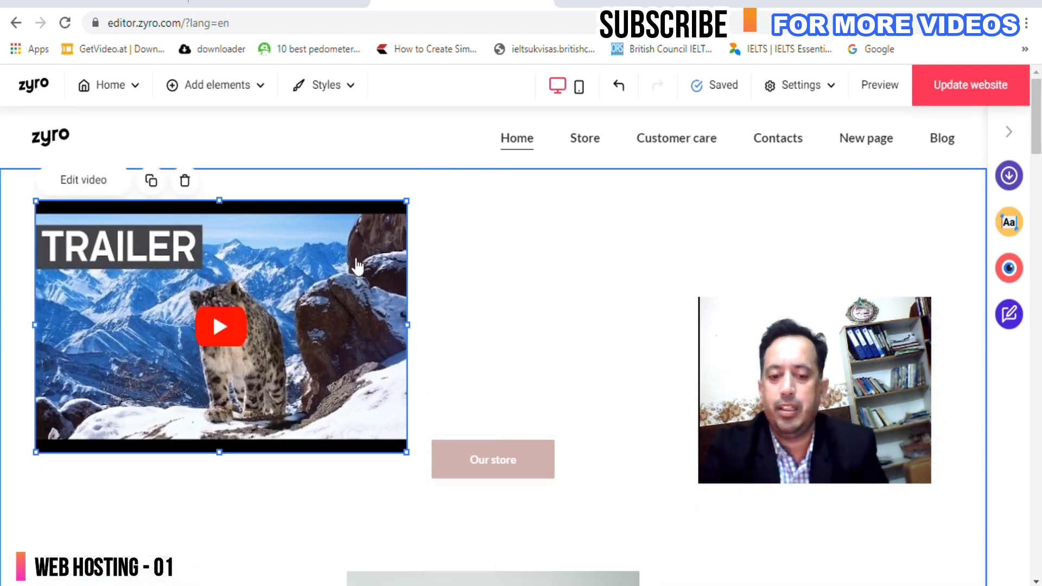
pyautogui.click(584, 459)
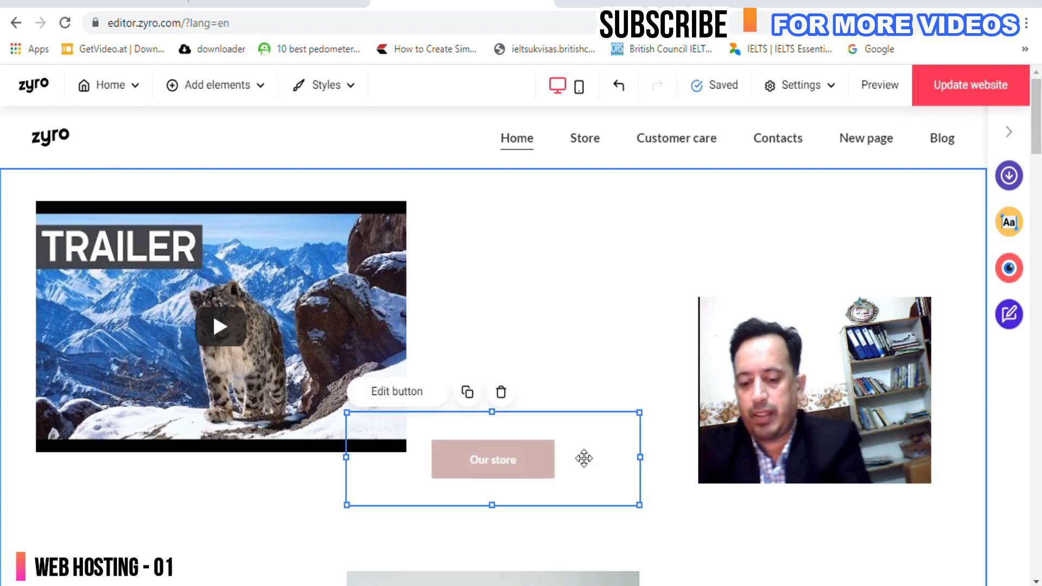
pyautogui.press('Delete')
pyautogui.moveTo(329, 342); pyautogui.dragTo(348, 363)
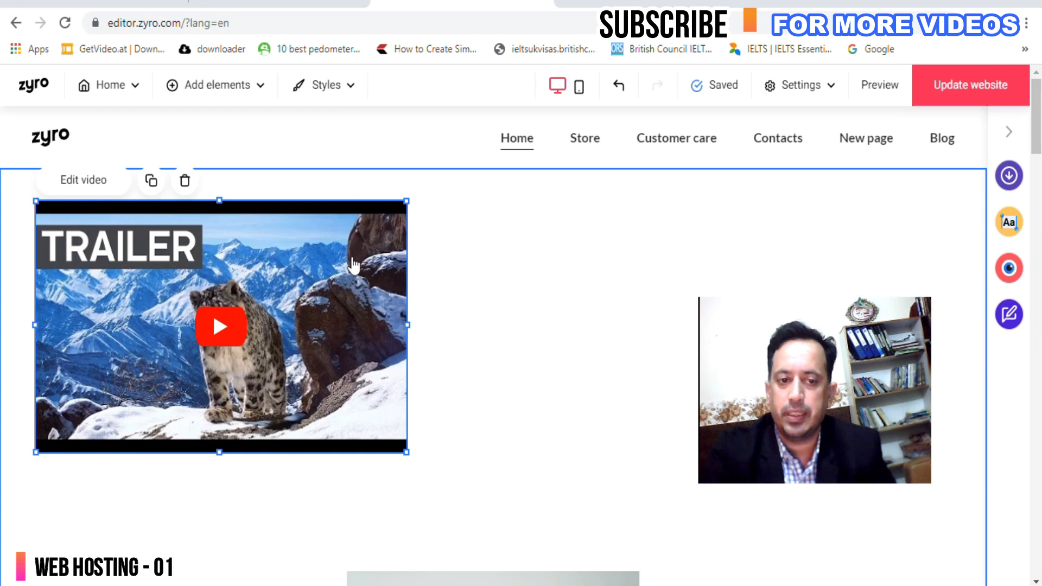
pyautogui.click(233, 91)
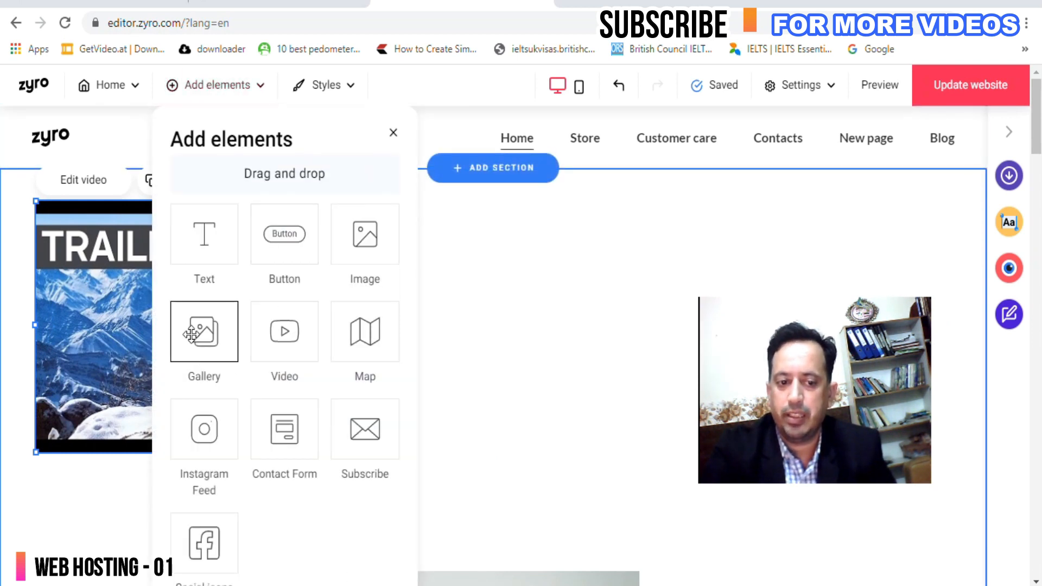
# Add a Gallery block to the Home page and delete the existing video.
pyautogui.moveTo(509, 291); pyautogui.dragTo(551, 281)
pyautogui.scroll(-5, 496, 284)
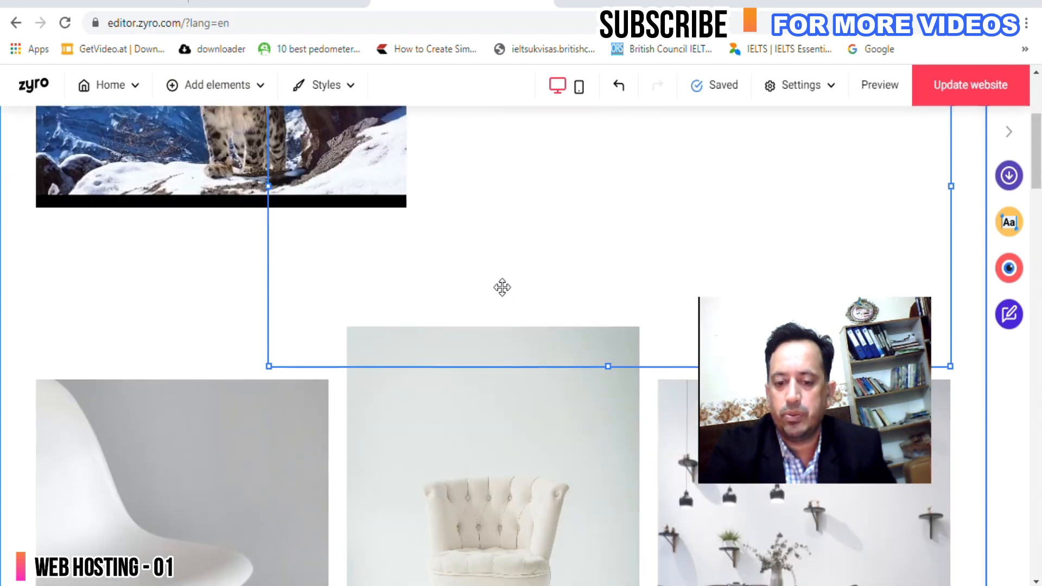
pyautogui.scroll(5, 510, 290)
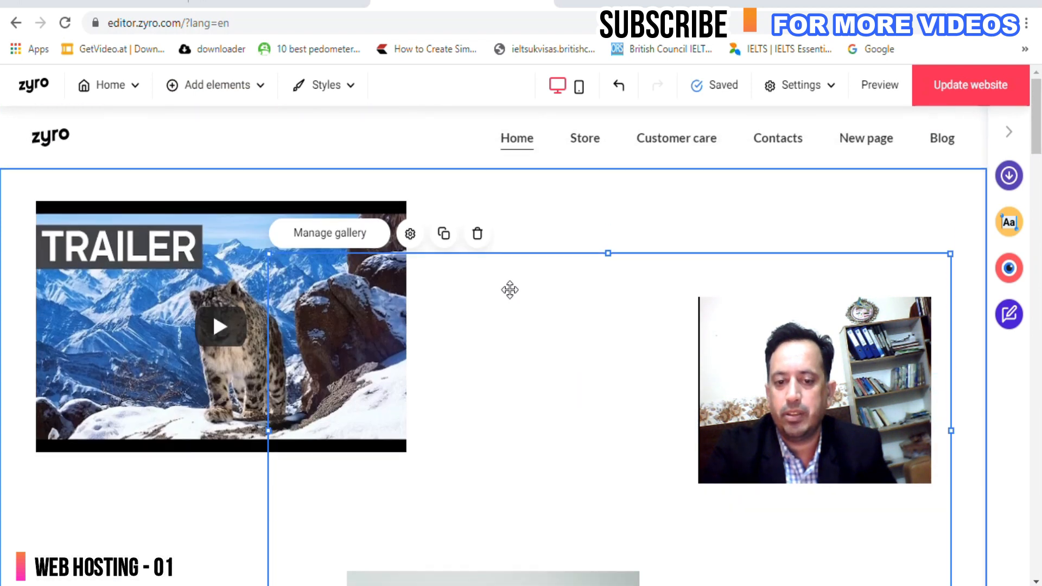
pyautogui.click(176, 287)
pyautogui.press('Delete')
# Move the eight-image gallery left, widen it across the section, and open its Gallery manager.
pyautogui.click(500, 353)
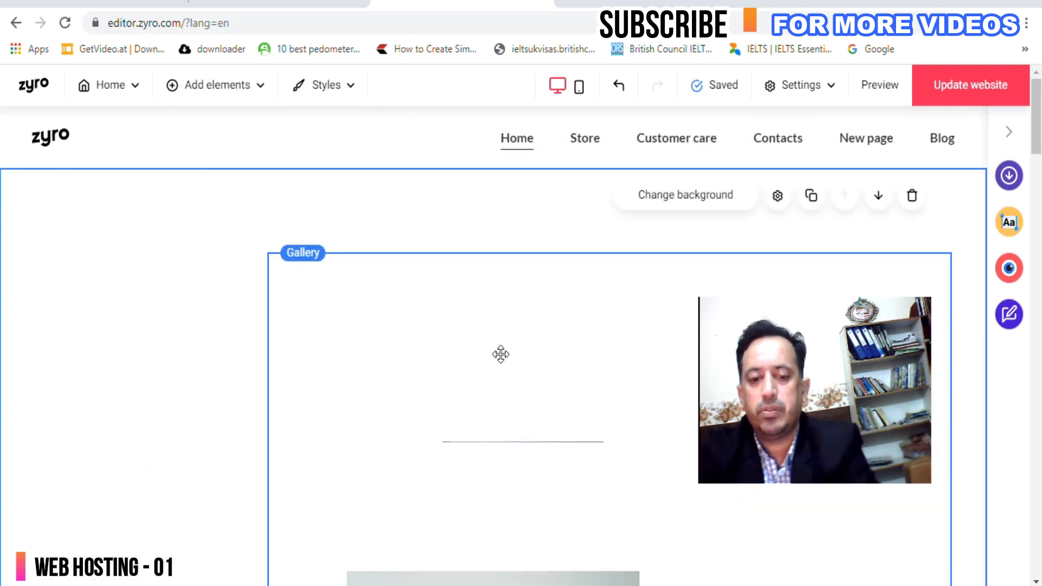
pyautogui.moveTo(542, 354); pyautogui.dragTo(313, 295)
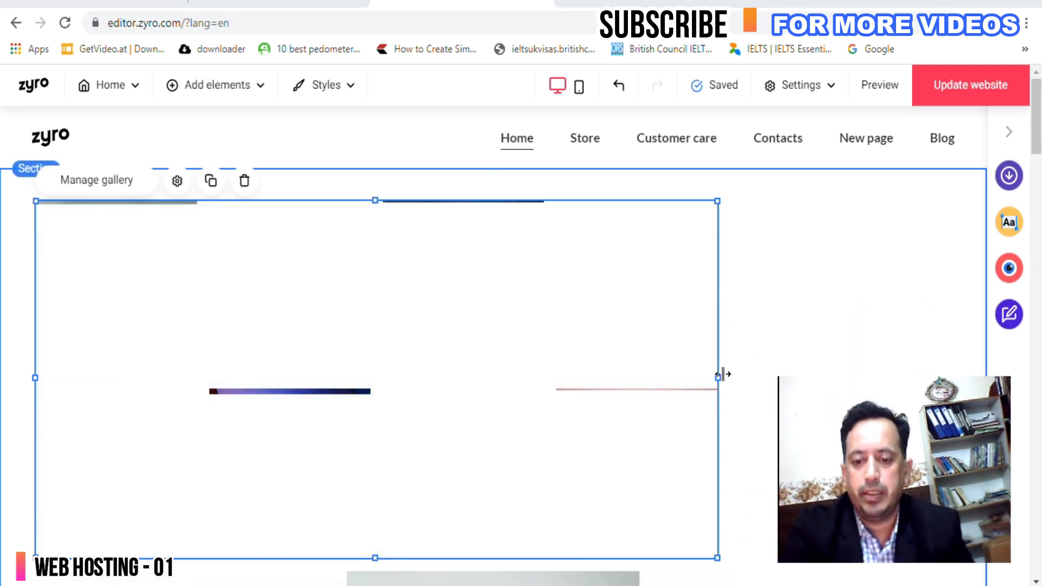
pyautogui.moveTo(716, 372); pyautogui.dragTo(944, 365)
pyautogui.scroll(-5, 482, 403)
pyautogui.scroll(5, 481, 403)
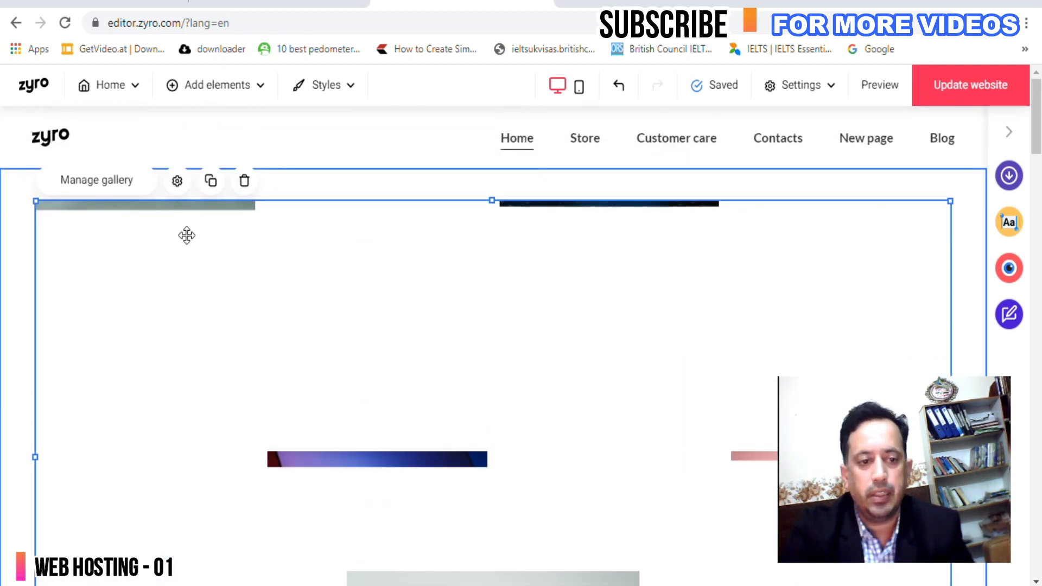
pyautogui.click(97, 181)
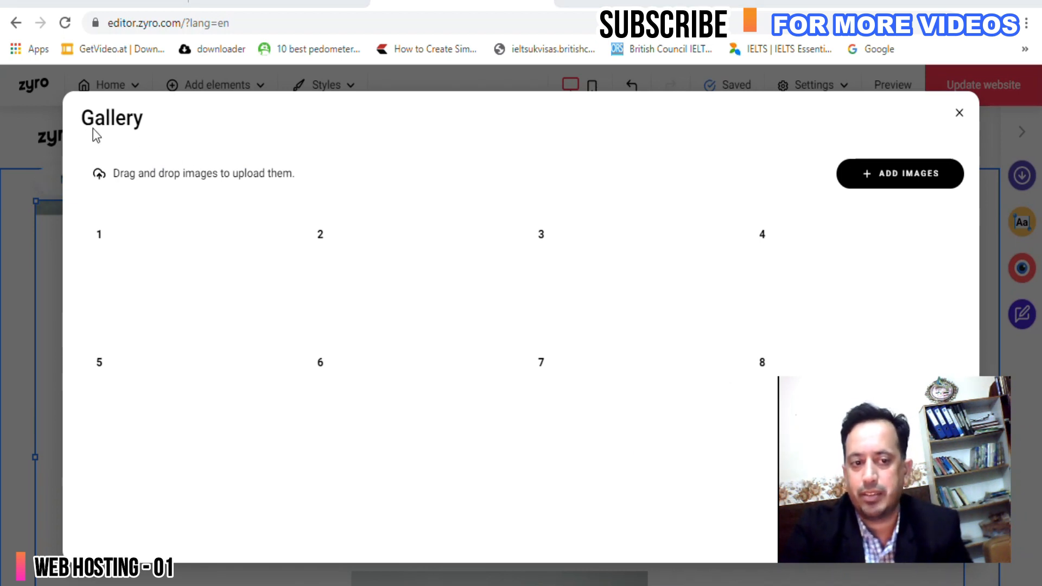
# Browse the free stock images in the gallery manager, then close it without adding any.
pyautogui.click(897, 175)
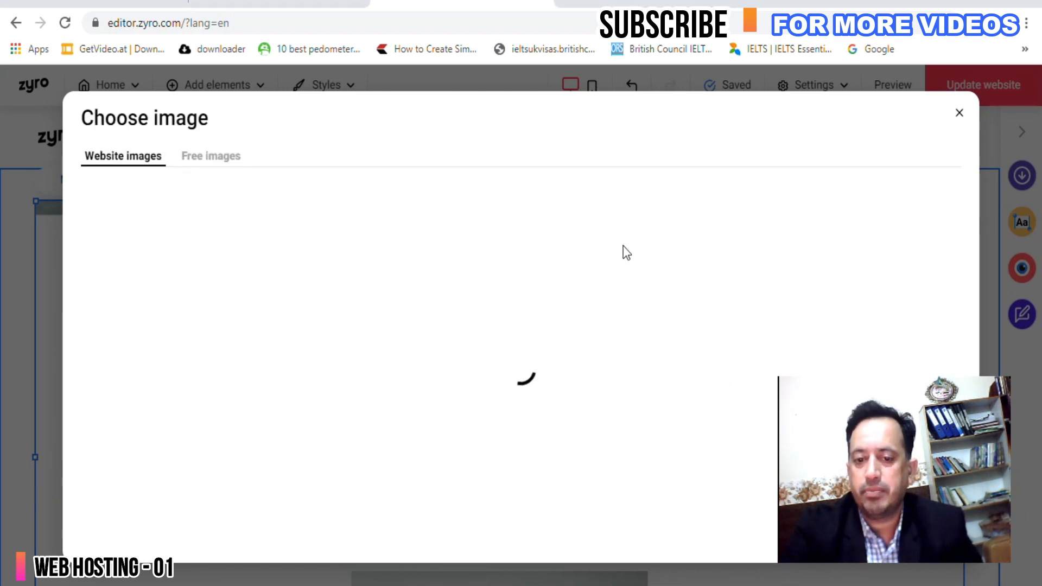
pyautogui.click(215, 163)
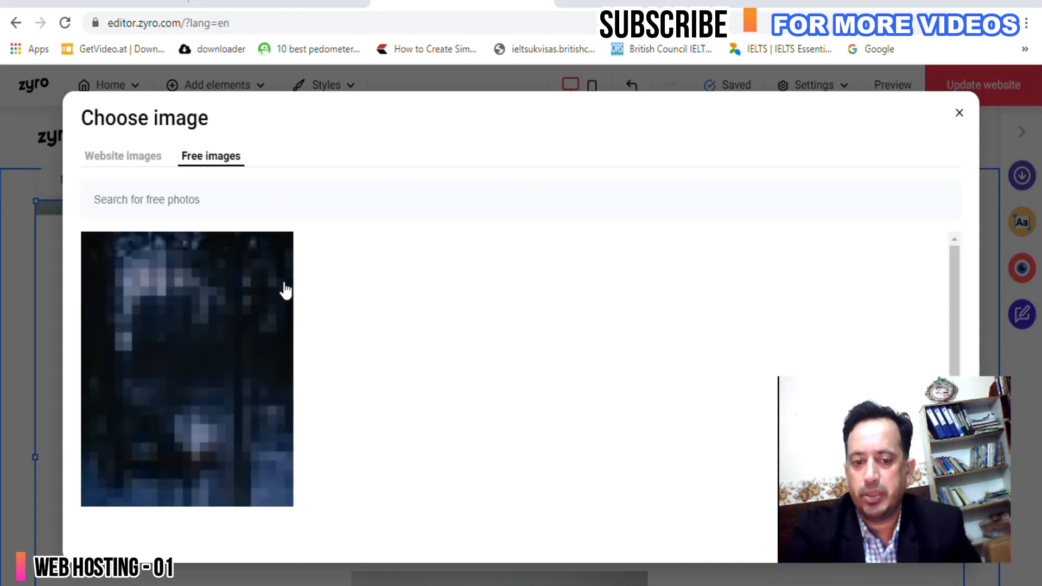
pyautogui.click(231, 317)
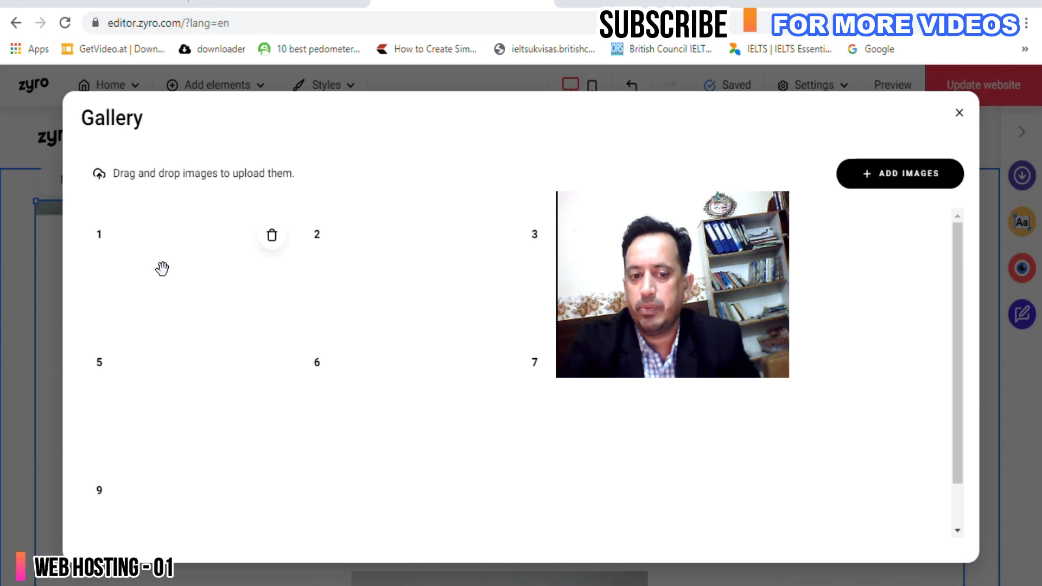
pyautogui.click(959, 113)
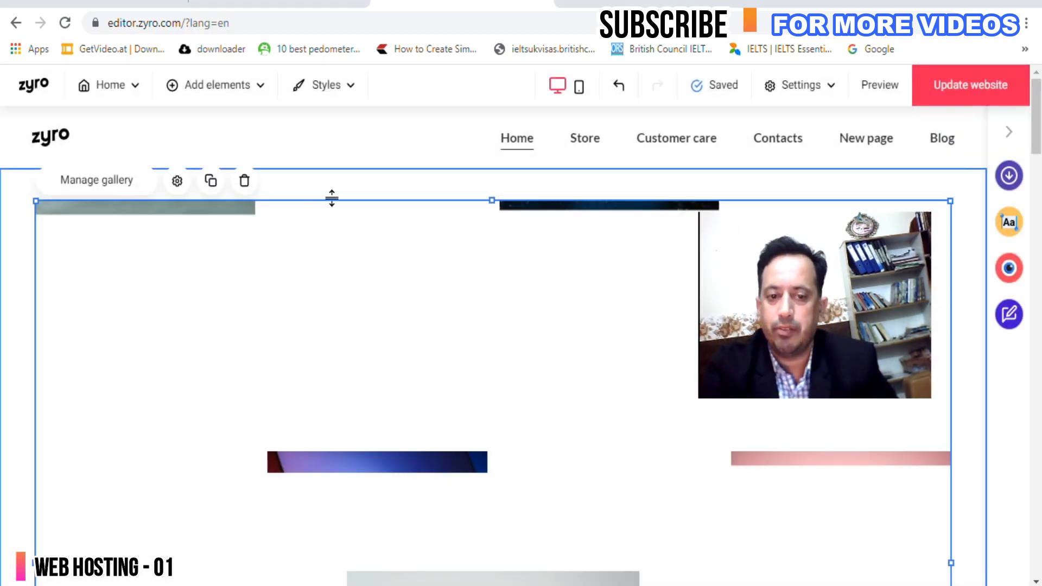
# Delete the gallery element and bring up the Add new section layout choices.
pyautogui.press('Delete')
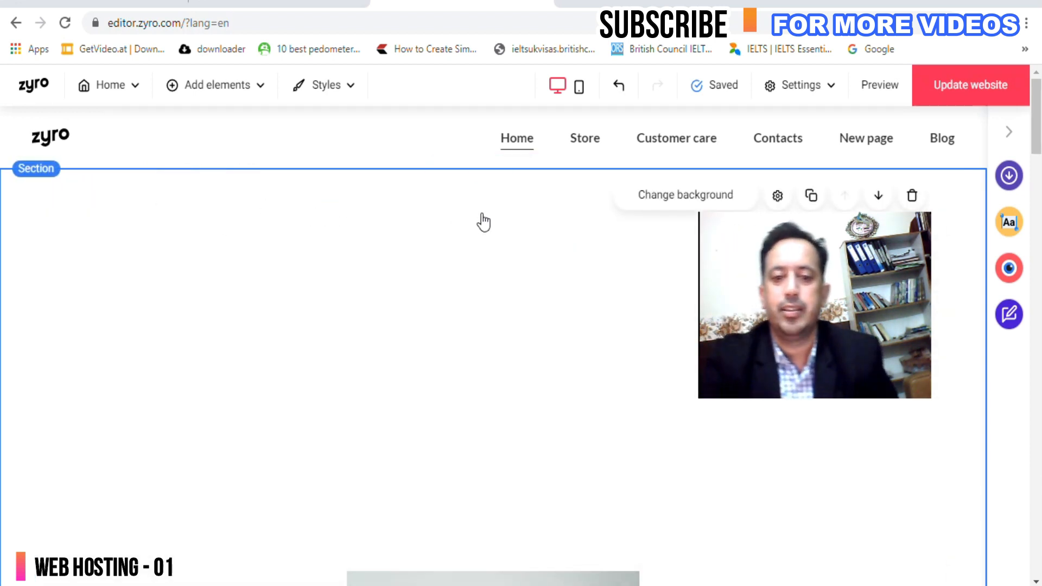
pyautogui.scroll(-1, 526, 204)
pyautogui.scroll(1, 525, 193)
pyautogui.moveTo(515, 154)
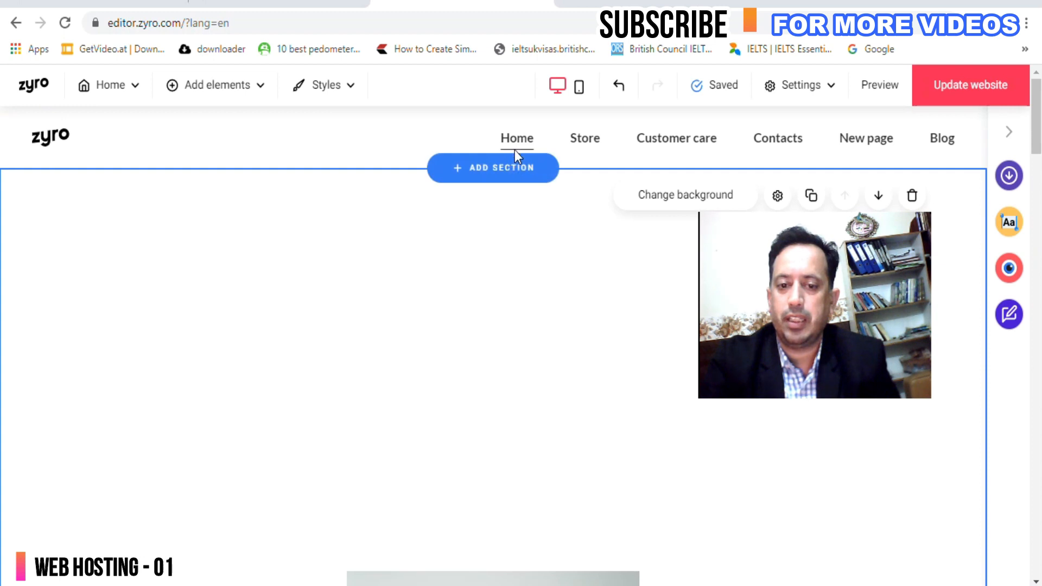
pyautogui.click(507, 173)
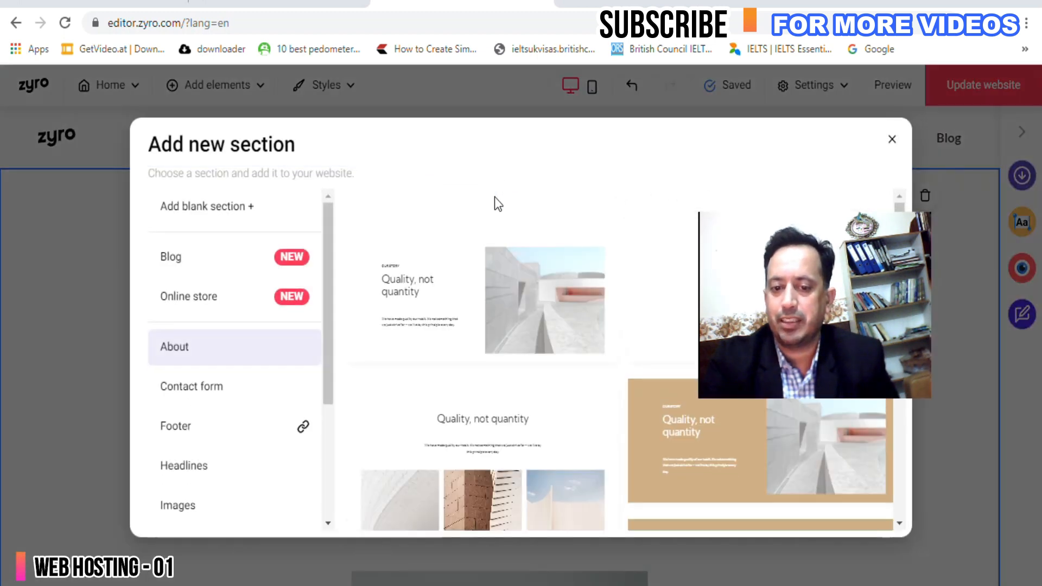
# Close the section layout choices without adding a new section.
pyautogui.scroll(-1, 491, 332)
pyautogui.scroll(-3, 491, 332)
pyautogui.click(887, 140)
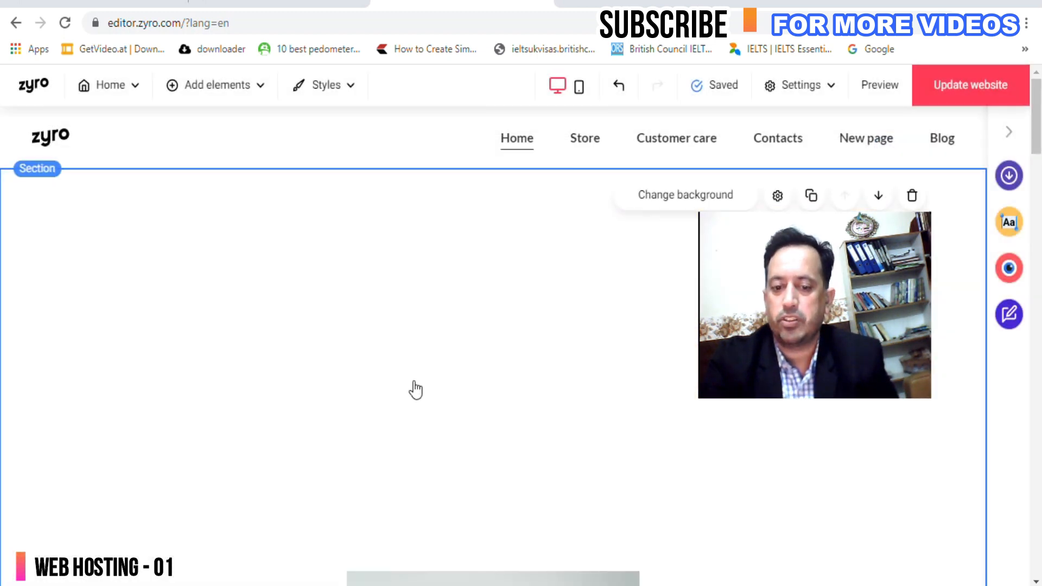
pyautogui.scroll(-5, 415, 389)
pyautogui.scroll(5, 416, 389)
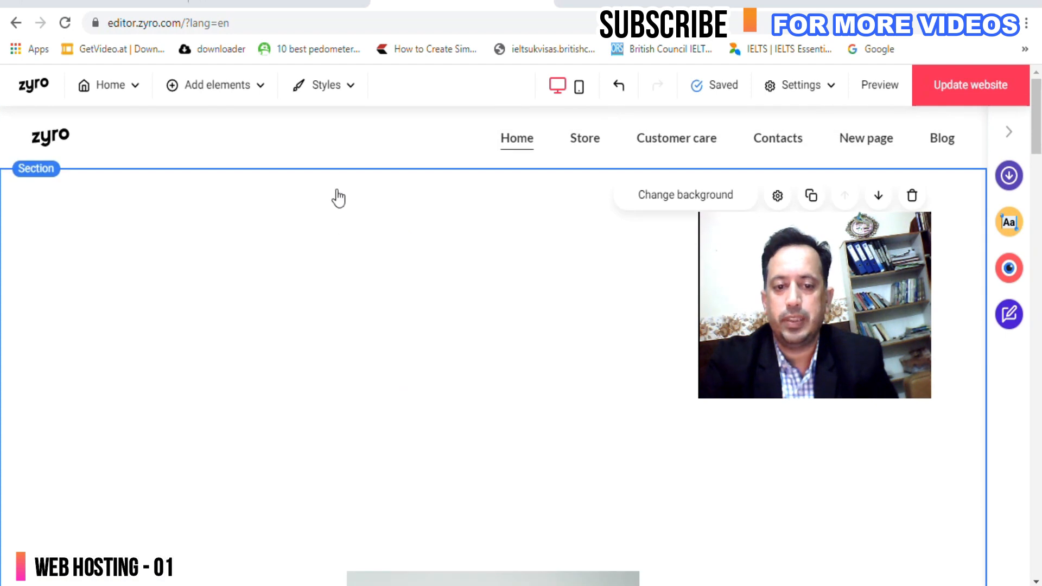
pyautogui.scroll(-5, 435, 298)
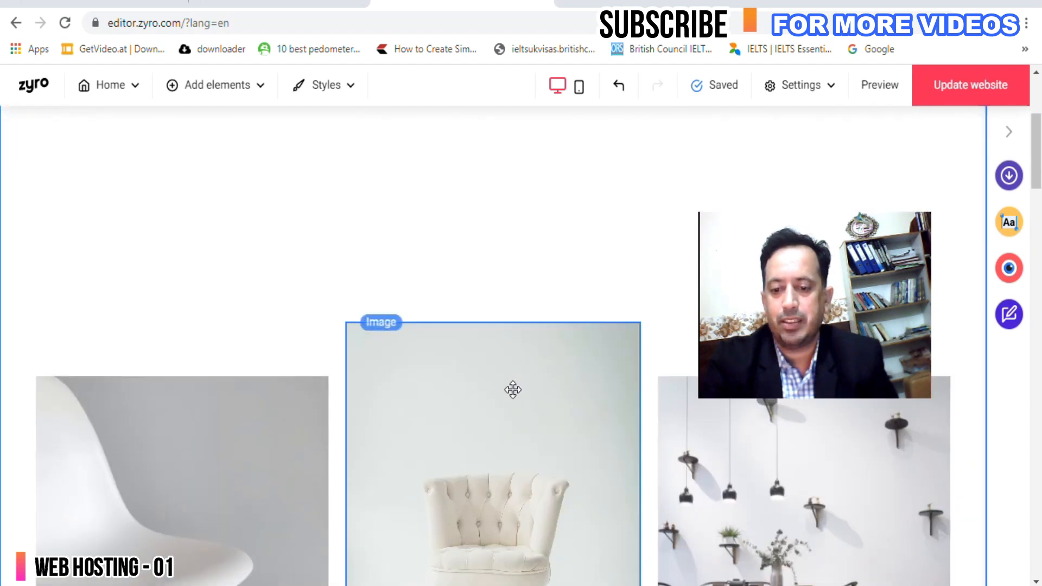
pyautogui.scroll(-4, 513, 388)
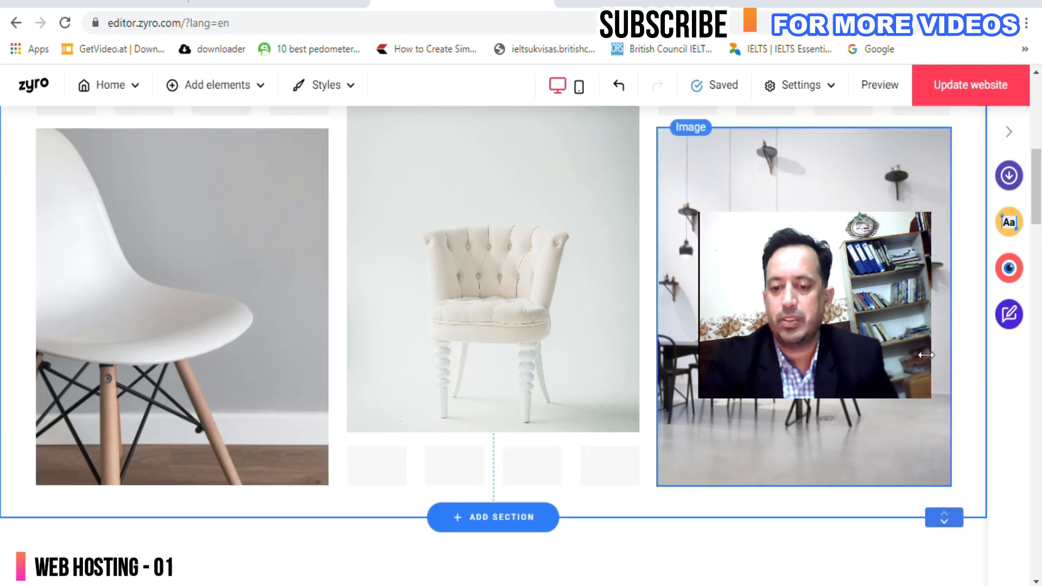
pyautogui.scroll(5, 640, 465)
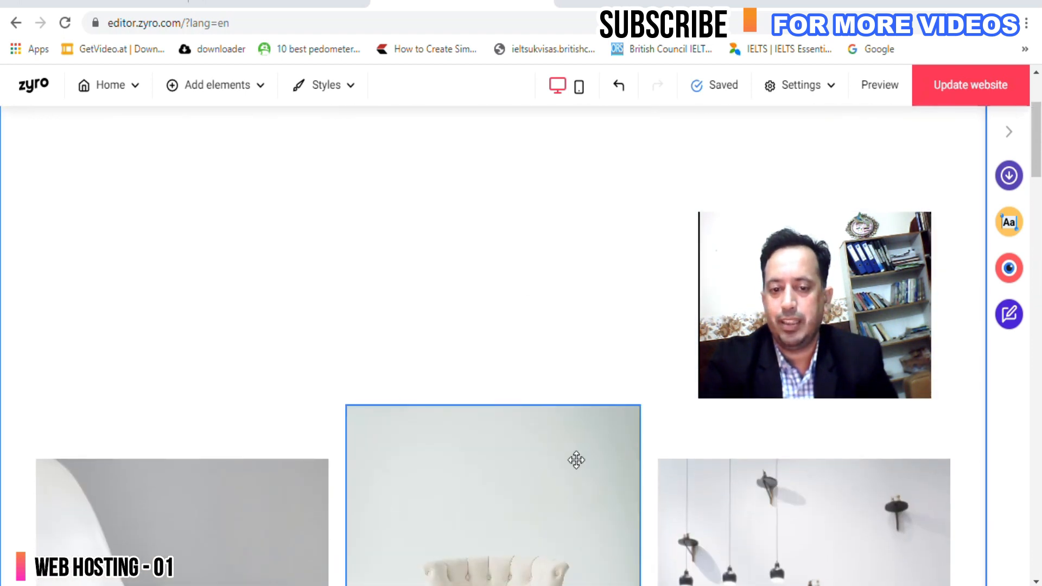
pyautogui.scroll(2, 542, 458)
pyautogui.scroll(-2, 534, 458)
# Drag the chair, armchair and dining-room images up toward the top of the section.
pyautogui.moveTo(226, 528); pyautogui.dragTo(213, 189)
pyautogui.scroll(3, 255, 375)
pyautogui.moveTo(188, 450); pyautogui.dragTo(188, 342)
pyautogui.scroll(-3, 450, 499)
pyautogui.moveTo(450, 499); pyautogui.dragTo(448, 209)
pyautogui.scroll(3, 465, 458)
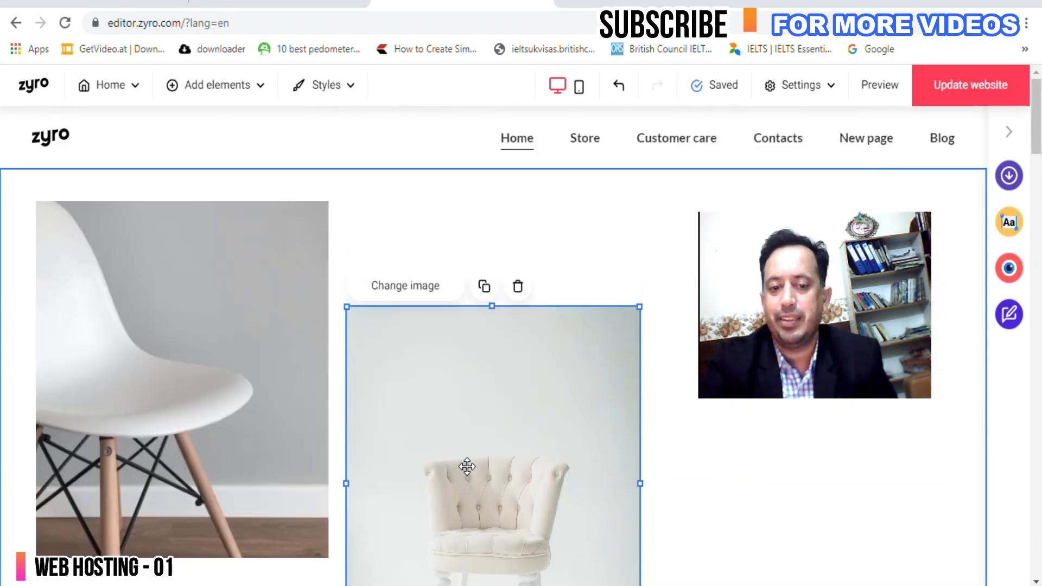
# Line up the white chair and armchair, and raise the dining-room image into the same row.
pyautogui.moveTo(249, 386); pyautogui.dragTo(256, 446)
pyautogui.moveTo(421, 460); pyautogui.dragTo(436, 425)
pyautogui.scroll(-1, 846, 453)
pyautogui.scroll(-1, 847, 453)
pyautogui.moveTo(826, 554); pyautogui.dragTo(821, 191)
pyautogui.scroll(3, 604, 344)
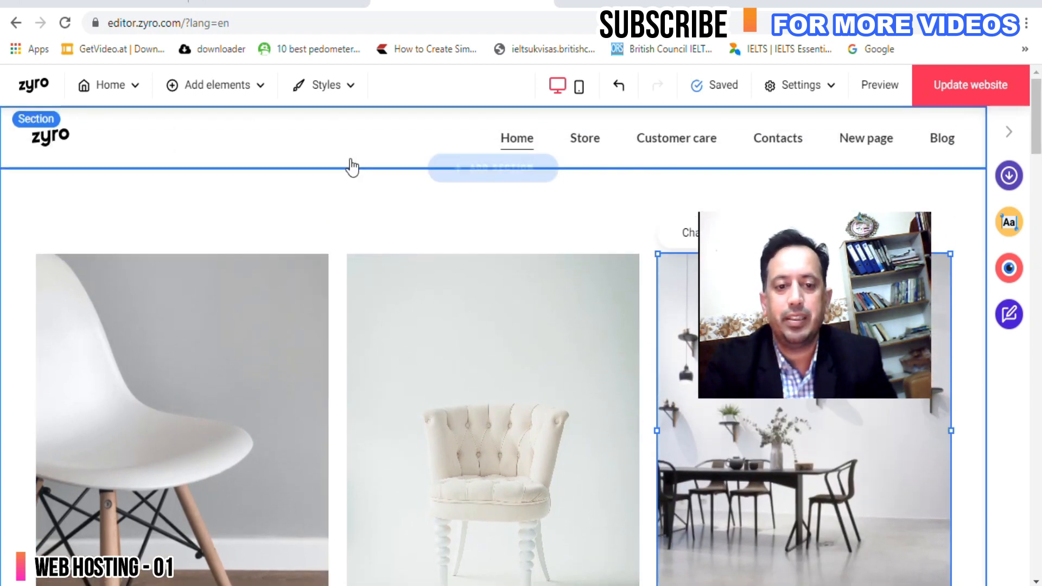
# Place a new text box above the images and widen it to fit one line.
pyautogui.click(216, 100)
pyautogui.moveTo(204, 234); pyautogui.dragTo(540, 214)
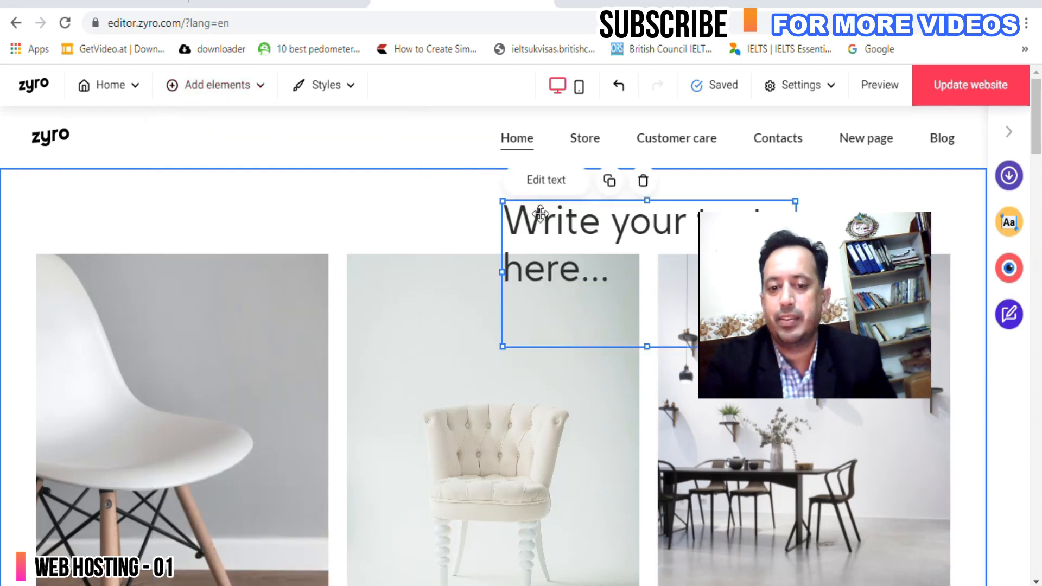
pyautogui.moveTo(500, 272); pyautogui.dragTo(114, 233)
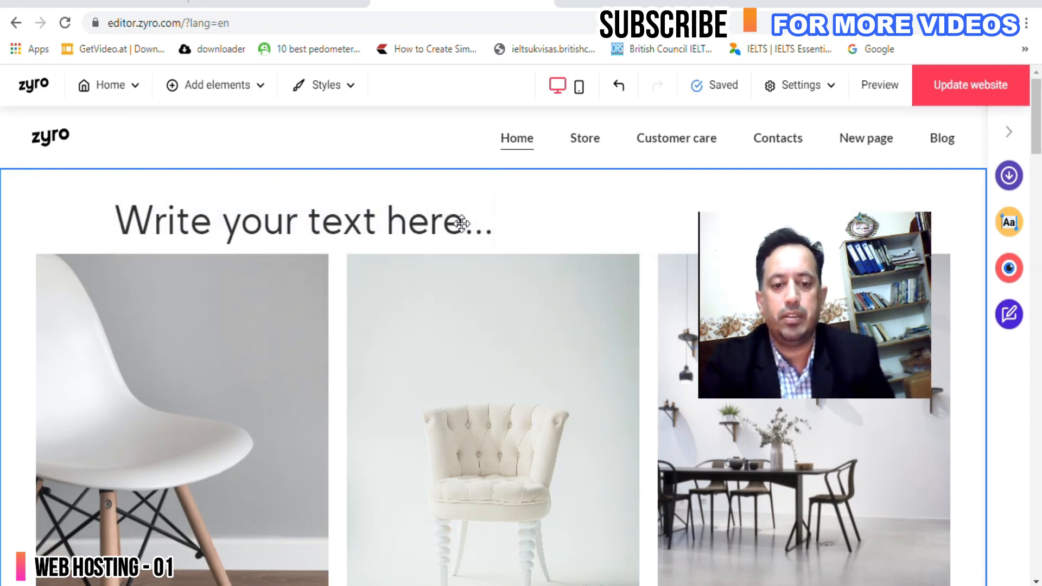
# Replace the placeholder with 'WELCOME TO ONLINE I.T SKILLS' and shorten the box to fit.
pyautogui.click(524, 230)
pyautogui.moveTo(523, 230); pyautogui.dragTo(129, 228)
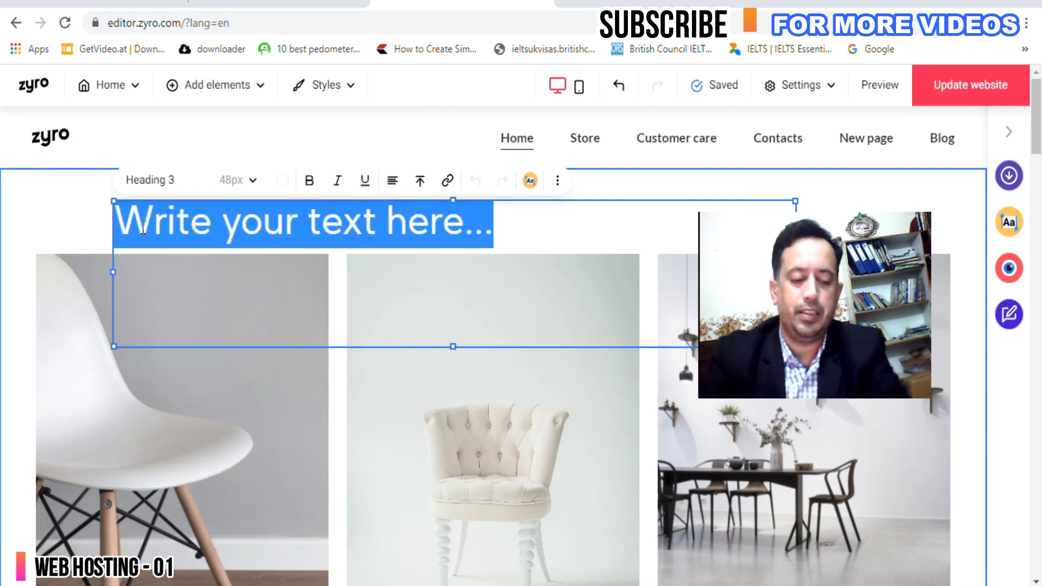
pyautogui.write('WELCOME TO ONLINE I.T SKILLS')
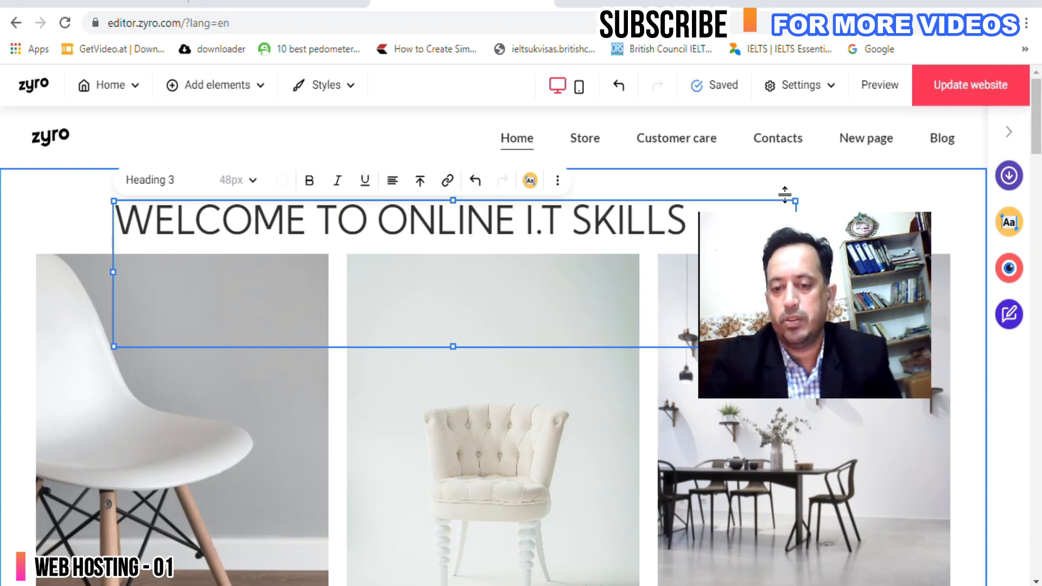
pyautogui.click(853, 201)
pyautogui.click(476, 329)
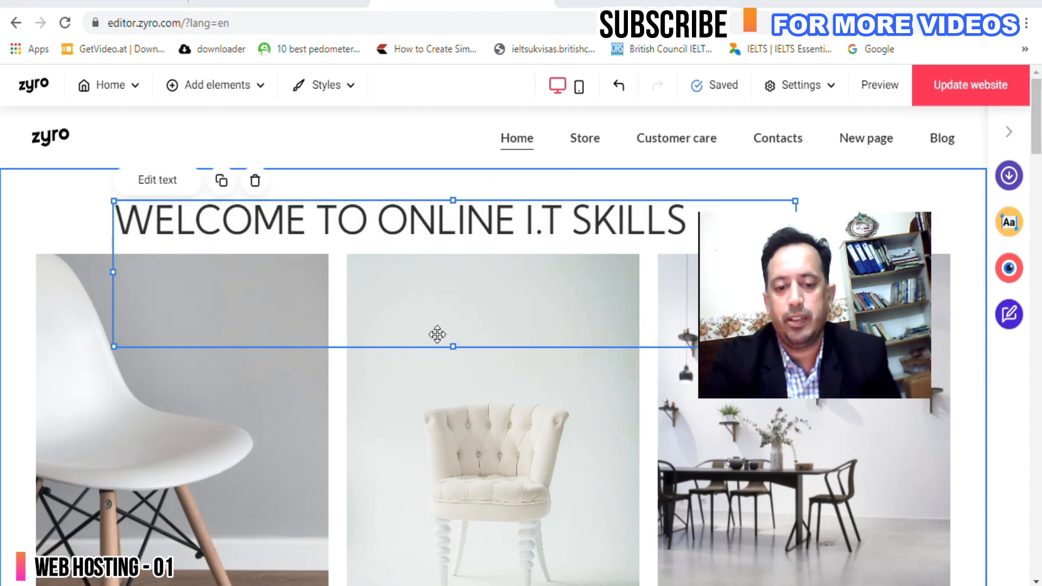
pyautogui.moveTo(450, 348); pyautogui.dragTo(456, 247)
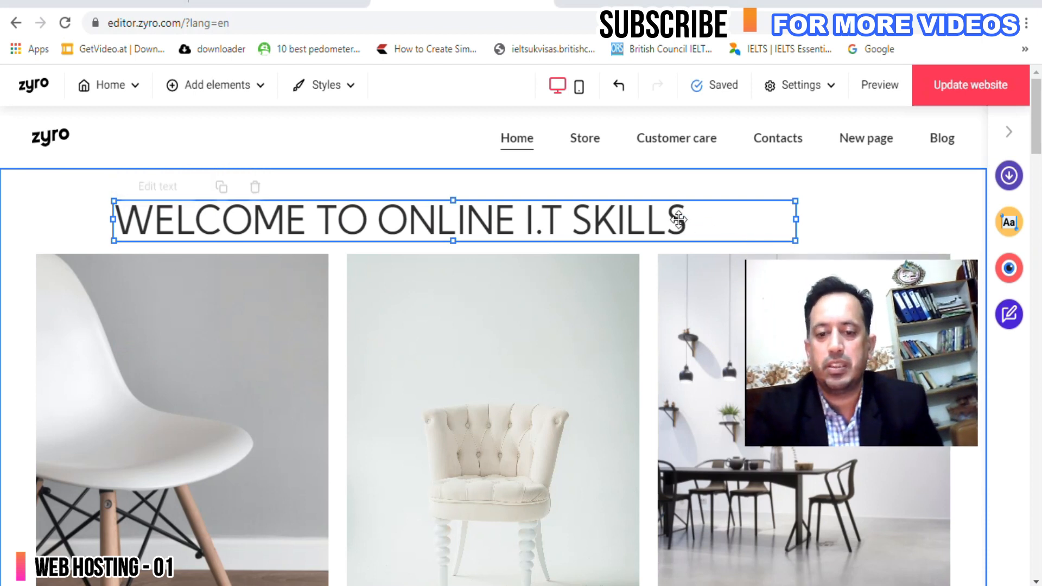
# Make the whole heading bold, leaving its Heading 3 text style unchanged.
pyautogui.click(644, 221)
pyautogui.doubleClick(585, 224)
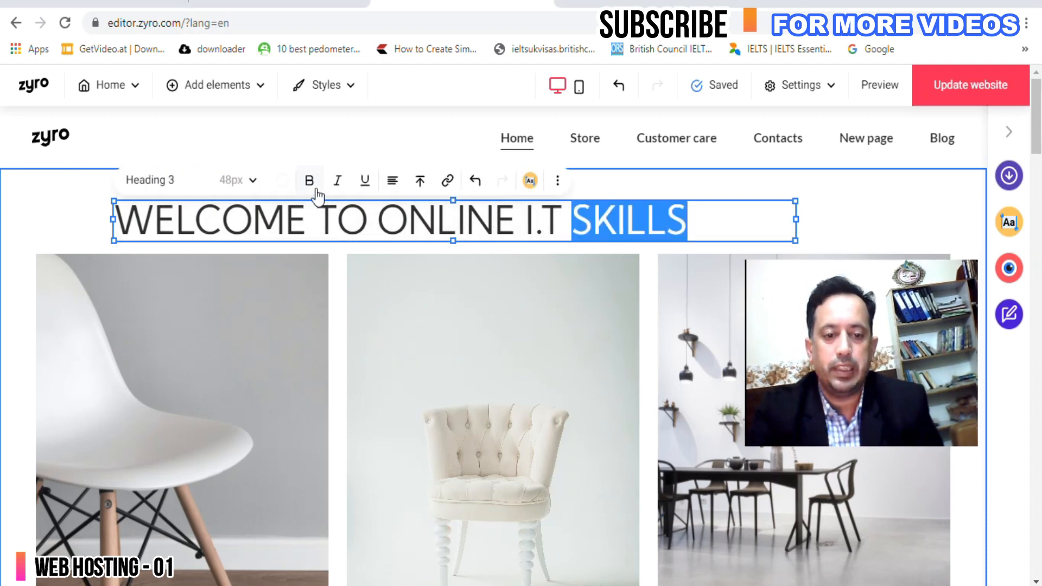
pyautogui.hotkey('ctrl', 'a')
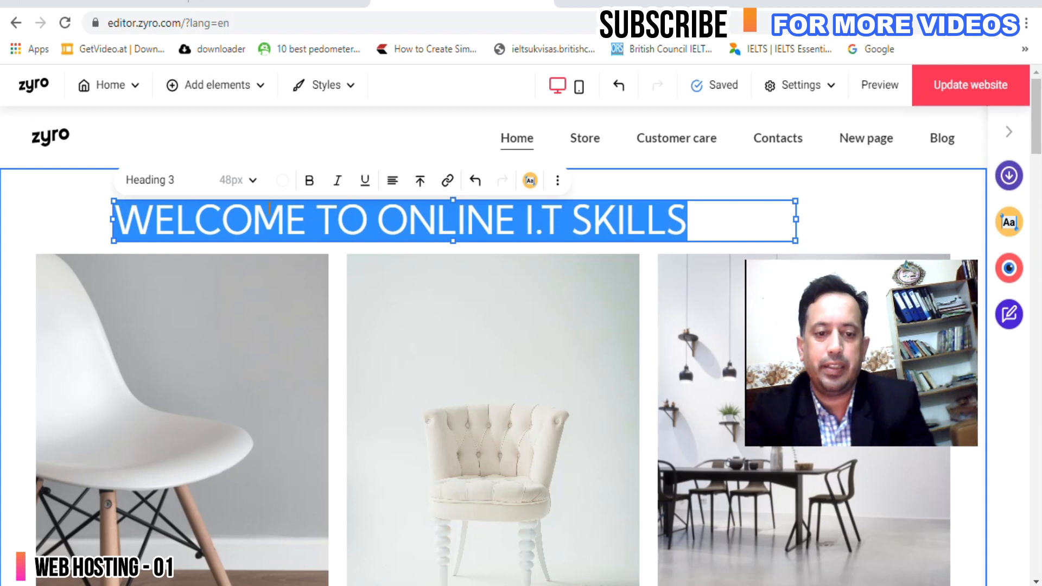
pyautogui.click(310, 181)
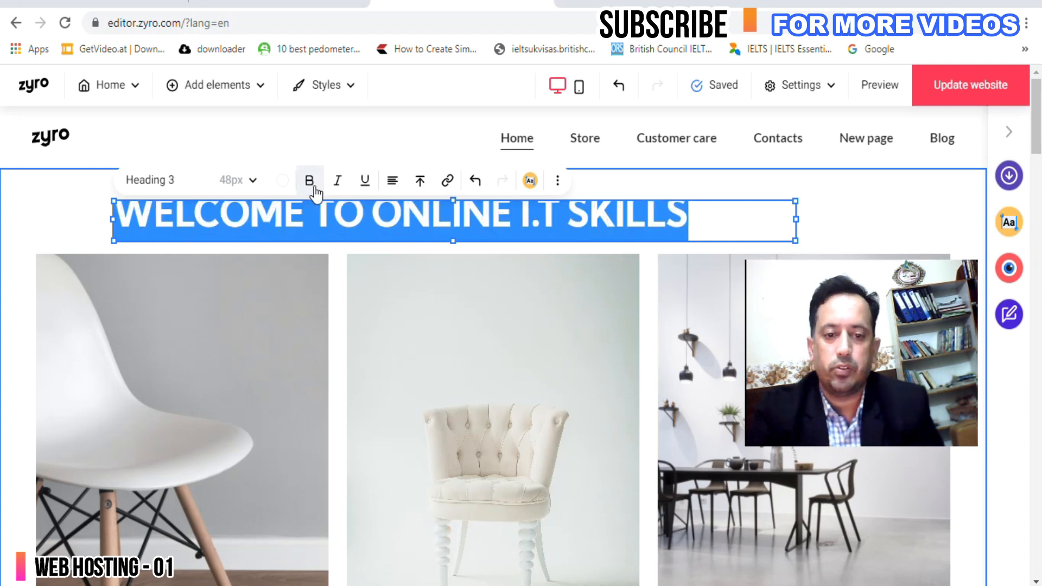
pyautogui.click(254, 185)
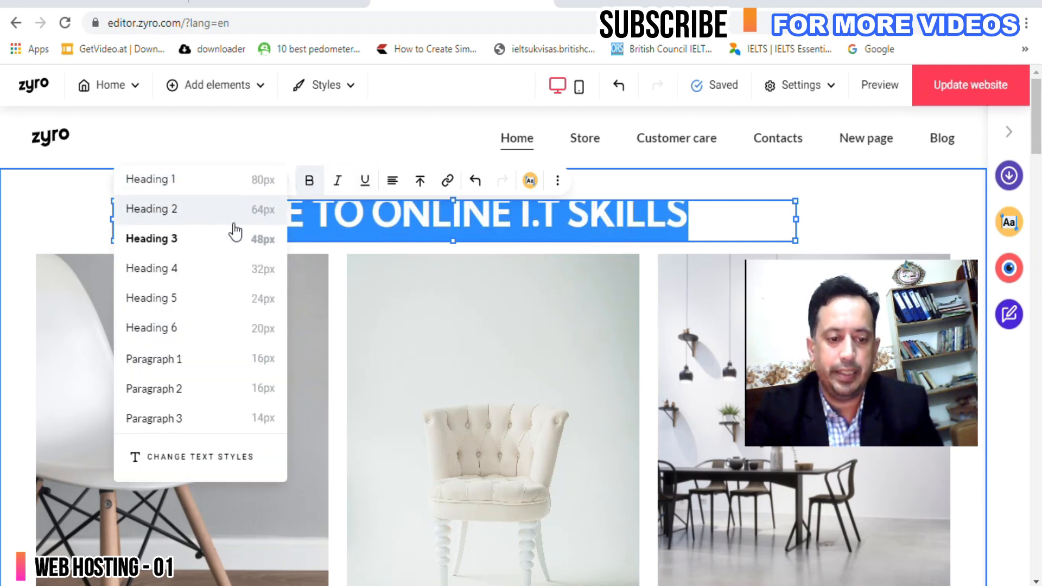
pyautogui.click(556, 183)
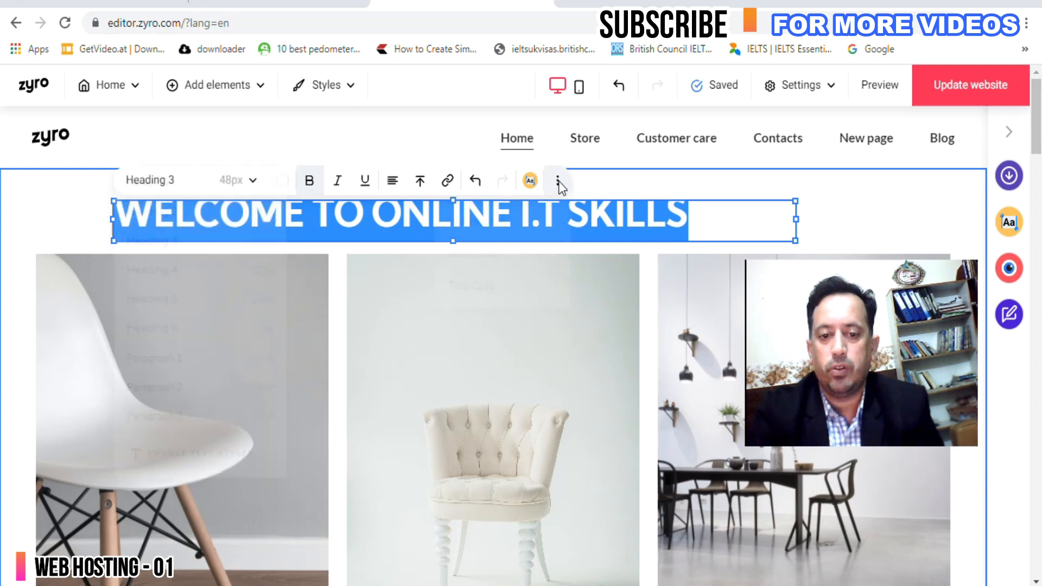
# Keep the heading's uppercase letter case and make its box taller so the text sits lower.
pyautogui.click(556, 184)
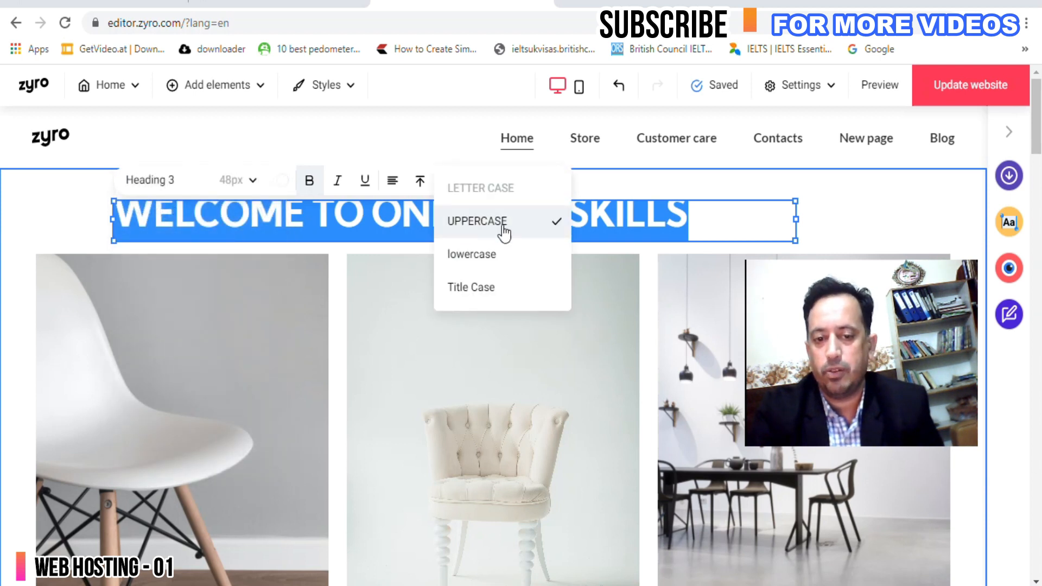
pyautogui.click(702, 219)
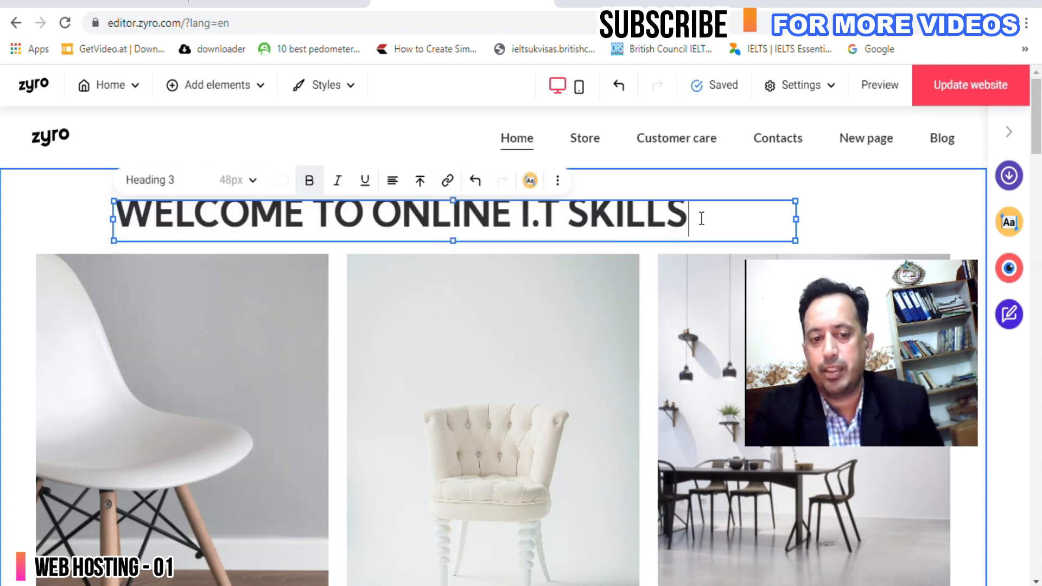
pyautogui.moveTo(457, 240); pyautogui.dragTo(459, 262)
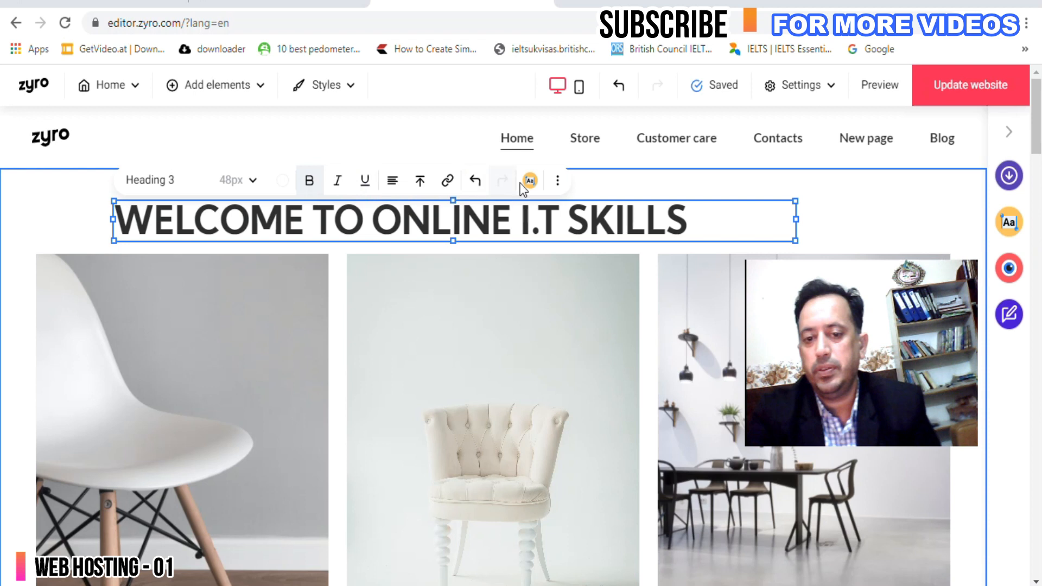
pyautogui.click(558, 187)
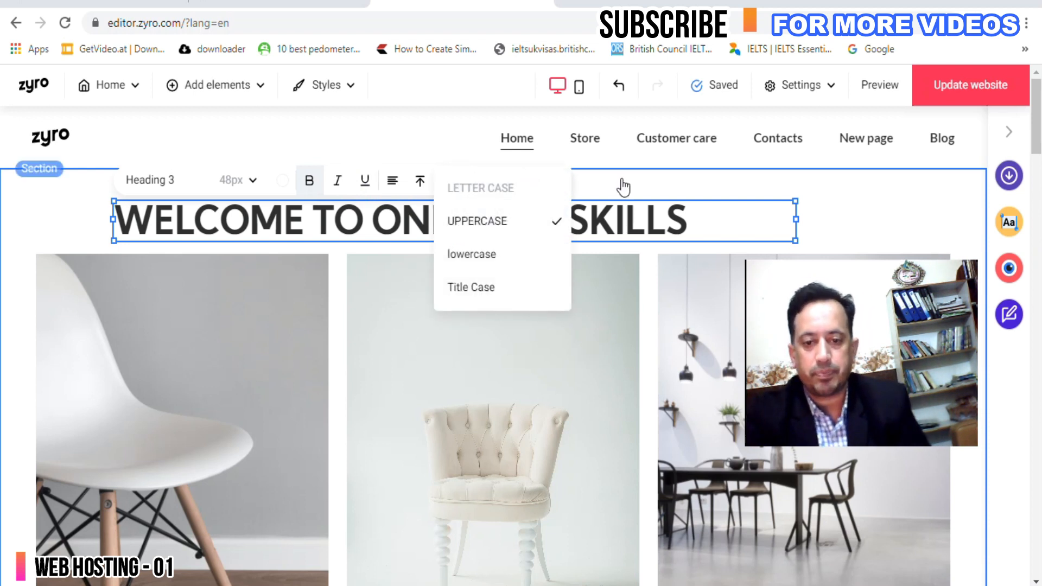
pyautogui.click(761, 214)
# Shrink the welcome section so it ends just below the three-image row.
pyautogui.click(542, 332)
pyautogui.scroll(-12, 467, 358)
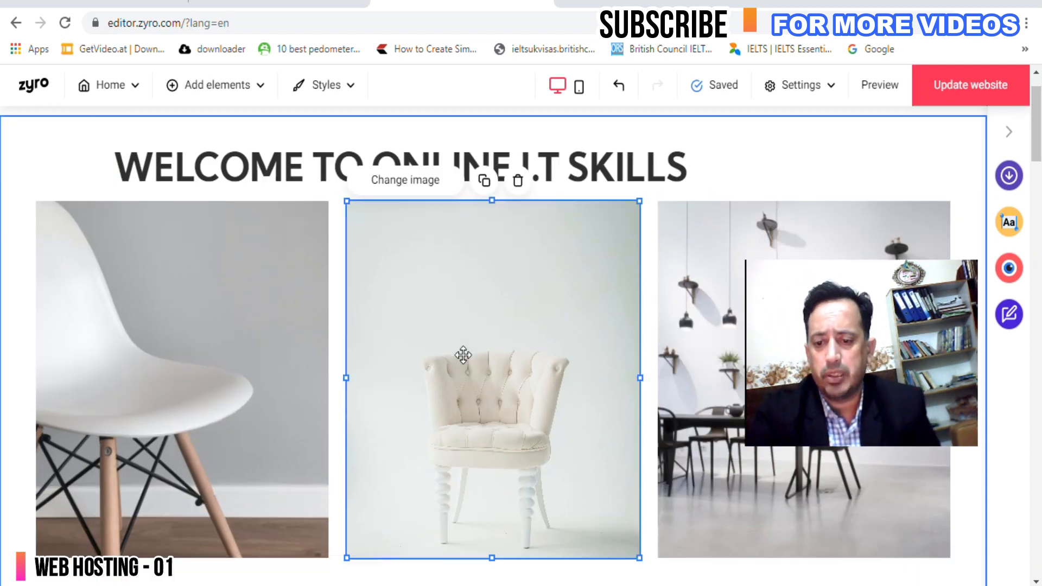
pyautogui.scroll(3, 503, 406)
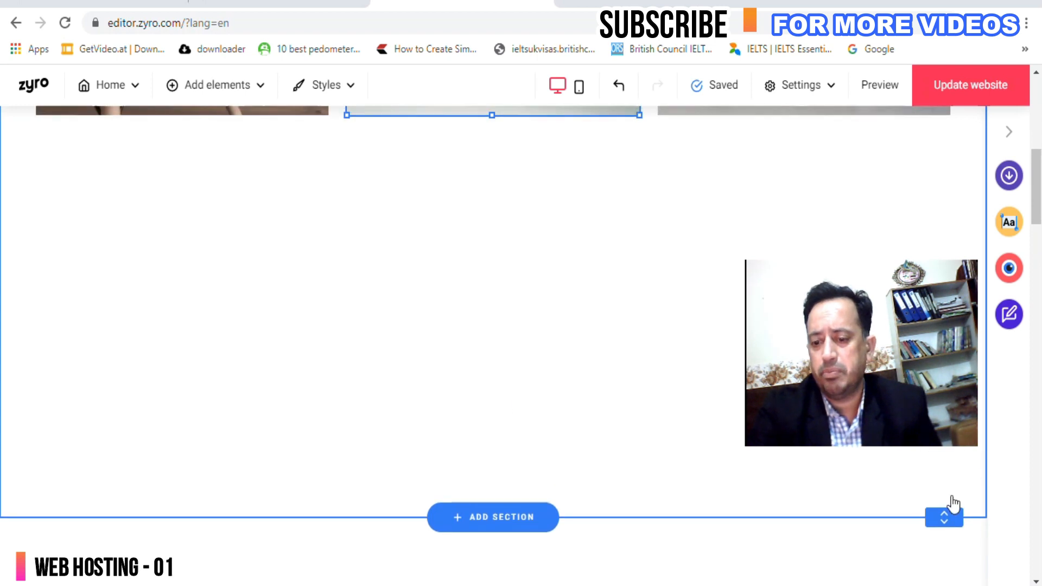
pyautogui.moveTo(938, 512); pyautogui.dragTo(885, 147)
# Review the rest of the page, publish with Update website, and go to the 000webhost site list.
pyautogui.click(465, 328)
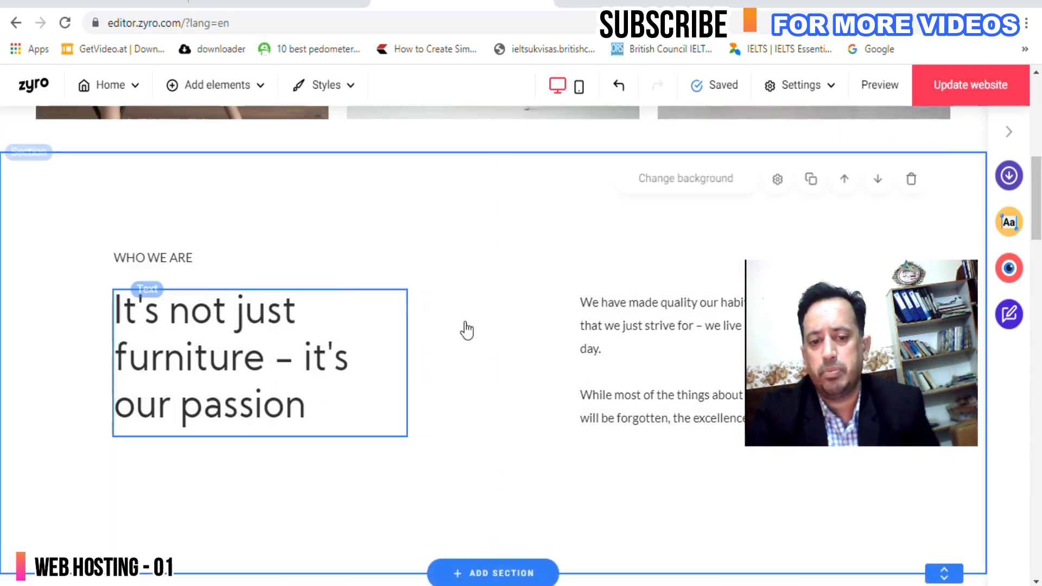
pyautogui.click(600, 312)
pyautogui.scroll(-20, 494, 339)
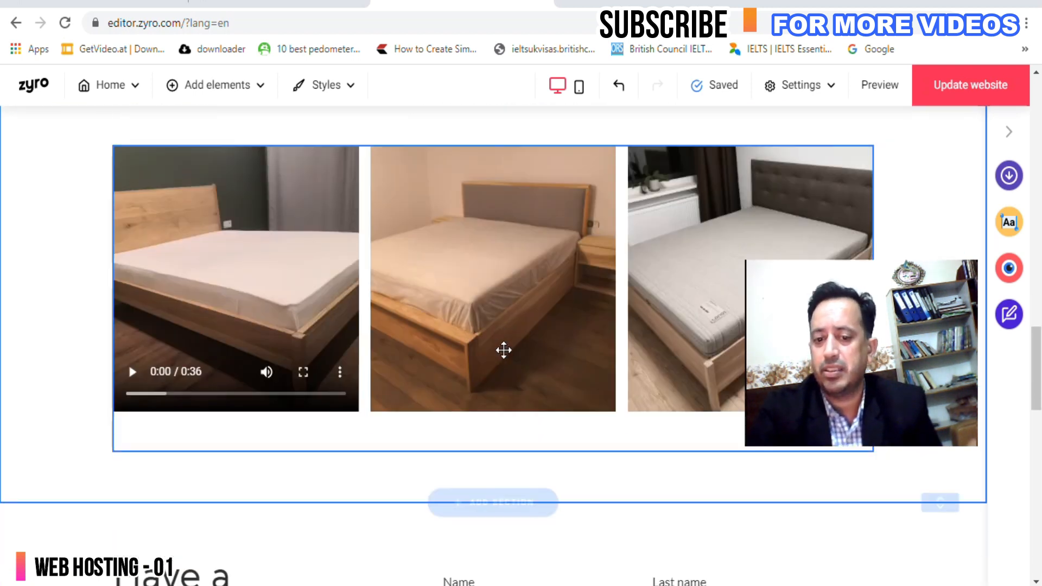
pyautogui.scroll(-5, 458, 330)
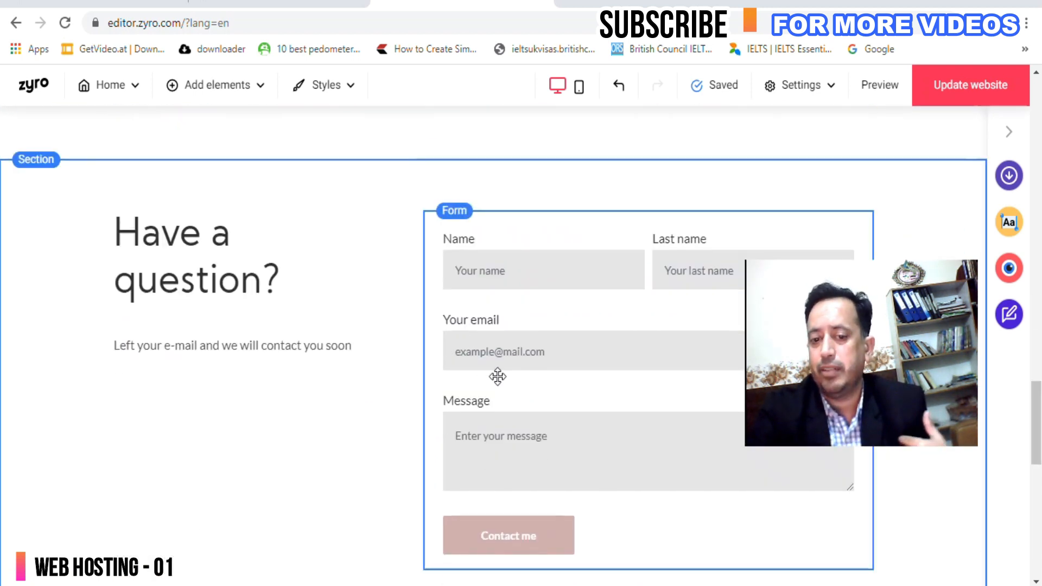
pyautogui.scroll(3, 493, 375)
pyautogui.scroll(-10, 531, 388)
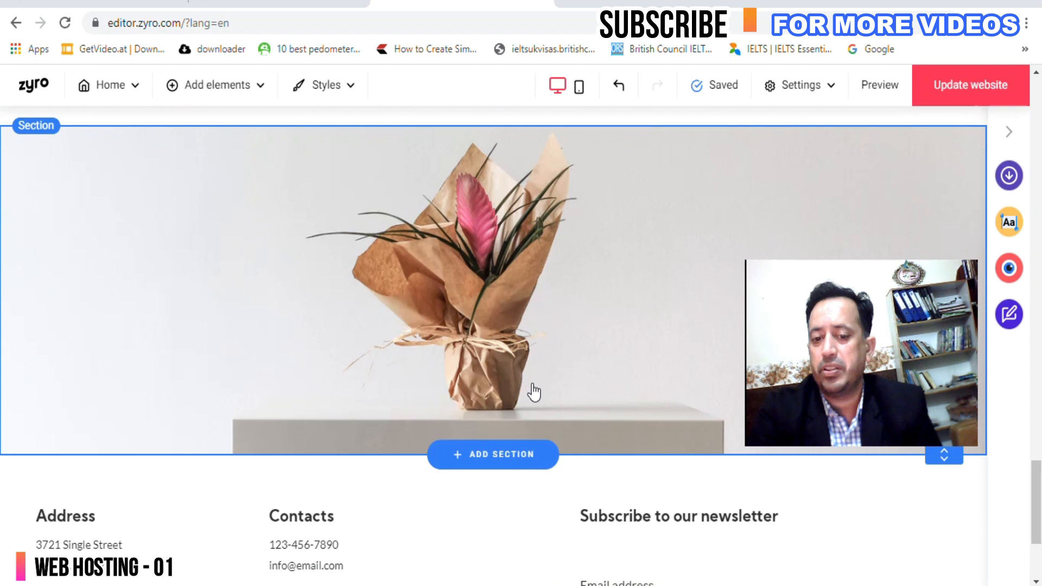
pyautogui.scroll(15, 534, 392)
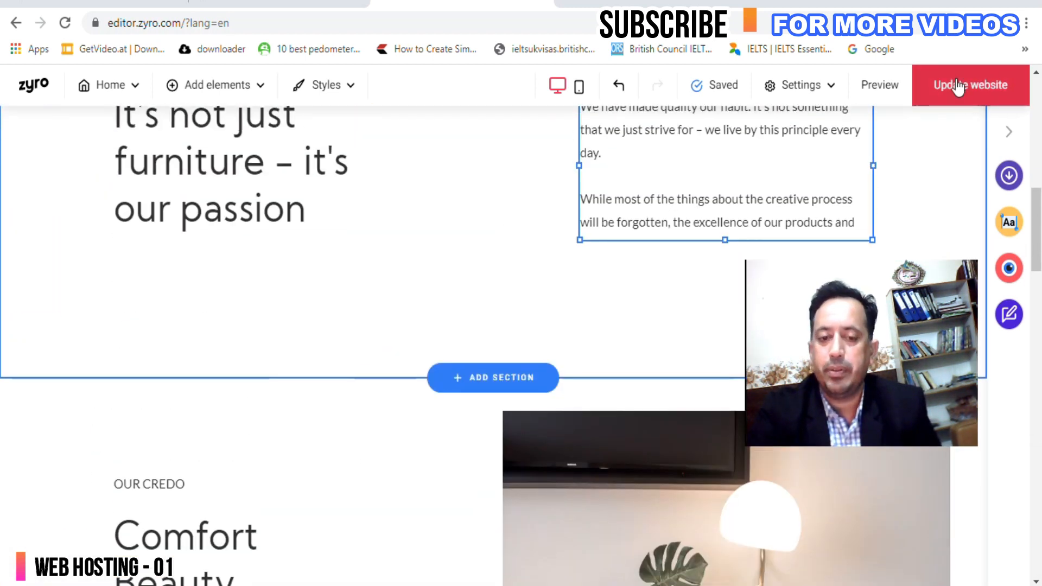
pyautogui.click(958, 87)
pyautogui.scroll(10, 579, 318)
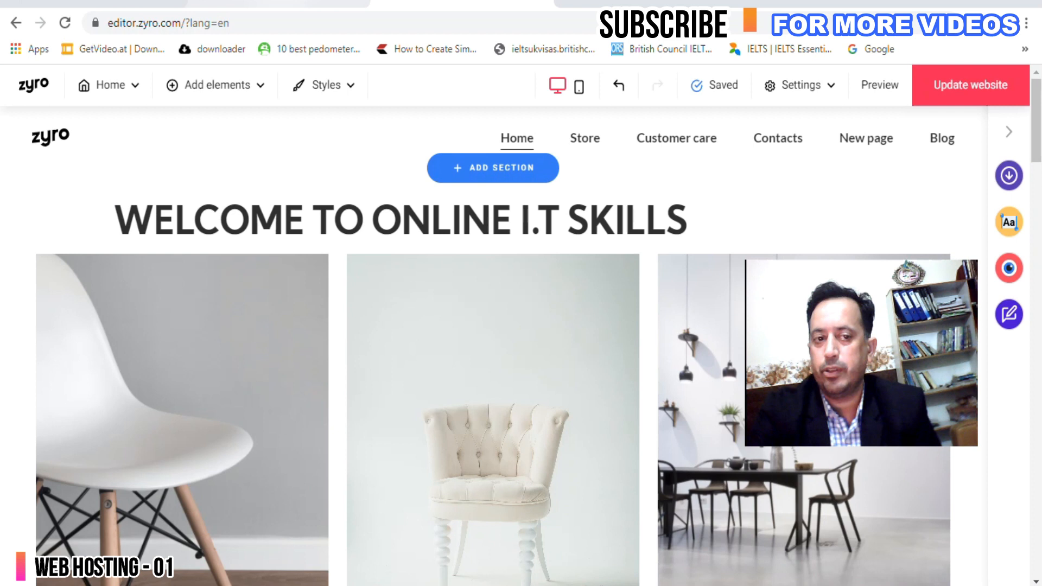
pyautogui.click(282, 3)
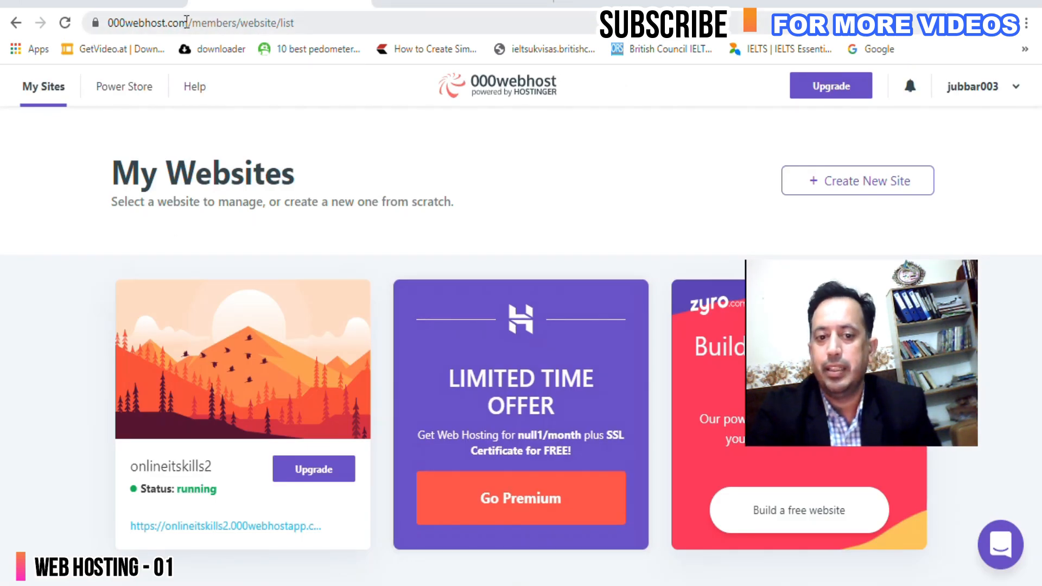
pyautogui.click(187, 22)
pyautogui.moveTo(80, 24); pyautogui.dragTo(80, 24)
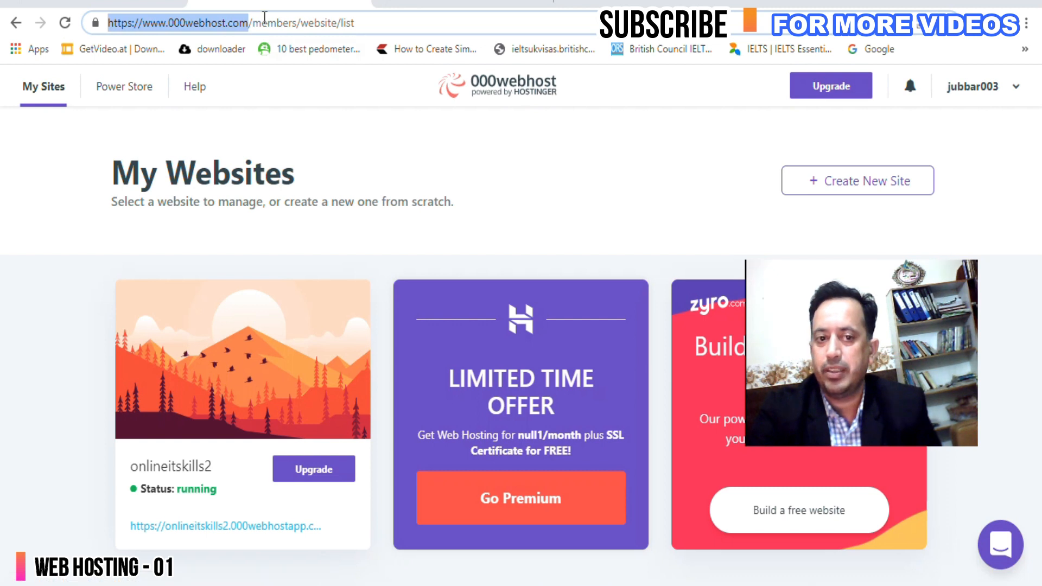
pyautogui.doubleClick(328, 23)
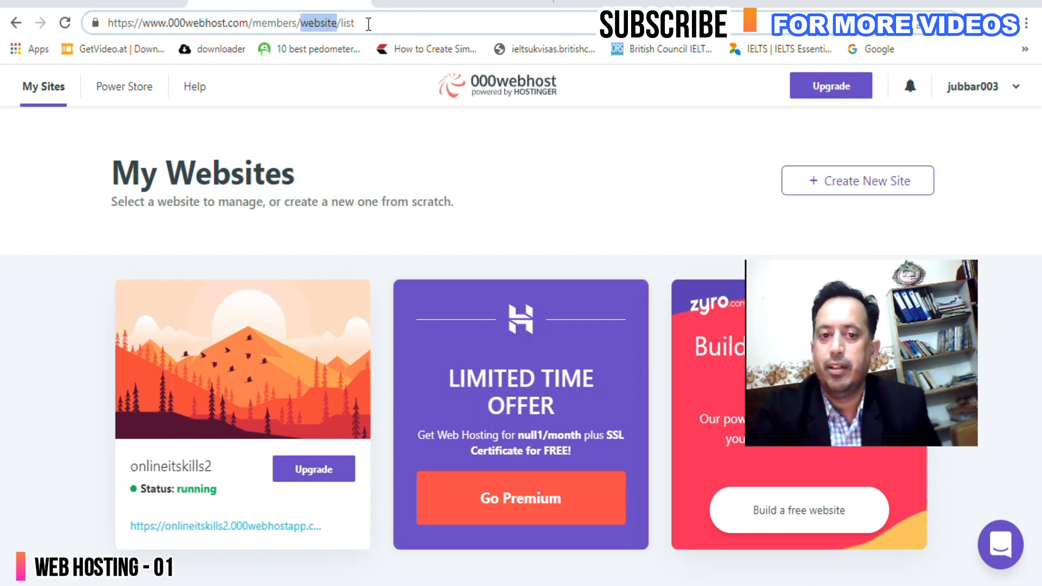
pyautogui.moveTo(852, 371); pyautogui.dragTo(555, 238)
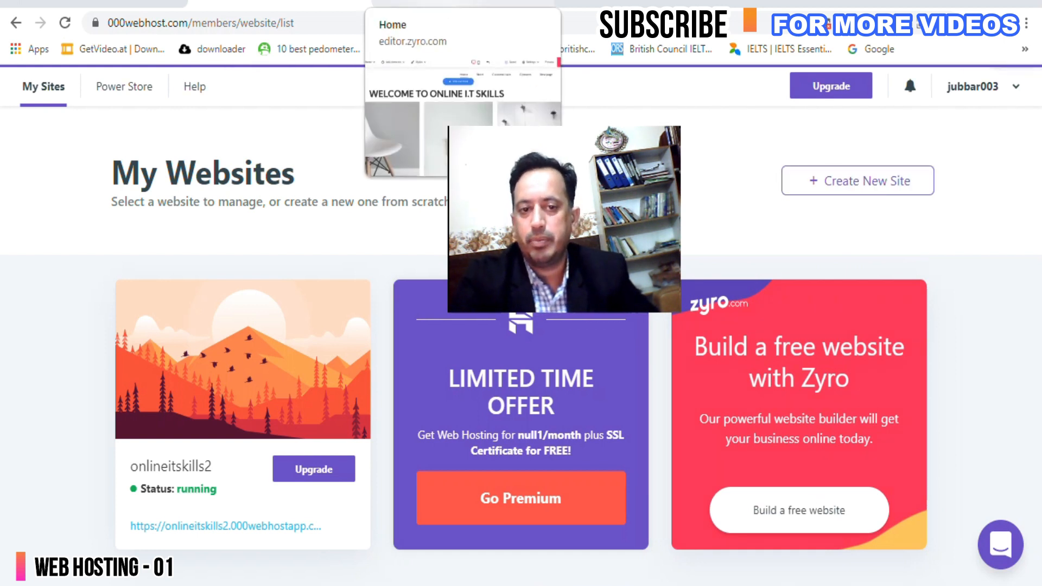
pyautogui.click(463, 3)
pyautogui.click(279, 3)
pyautogui.moveTo(621, 226); pyautogui.dragTo(912, 308)
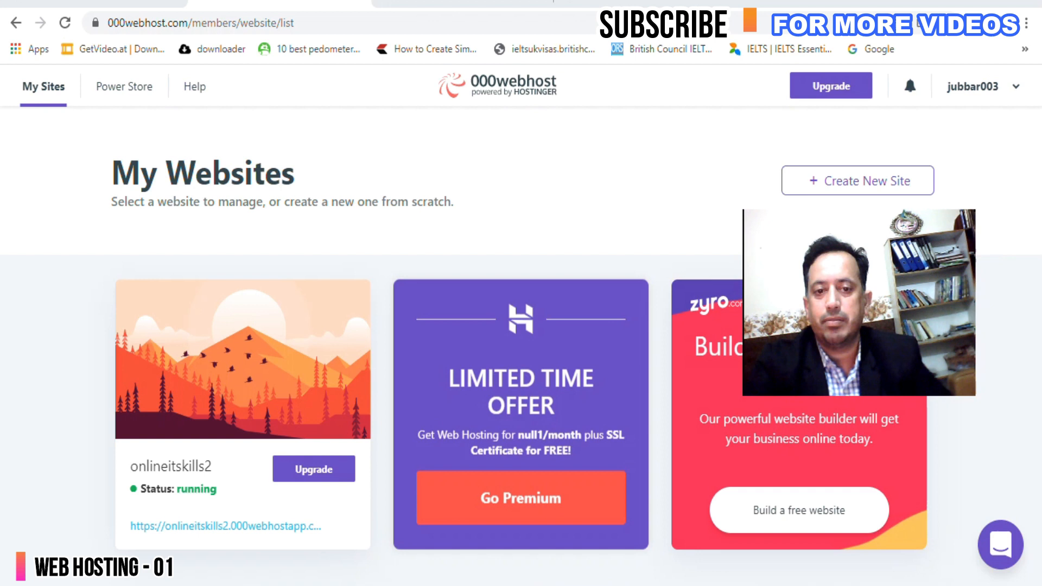
# Back in the Zyro editor, insert a period between I and T in the welcome heading.
pyautogui.click(456, 6)
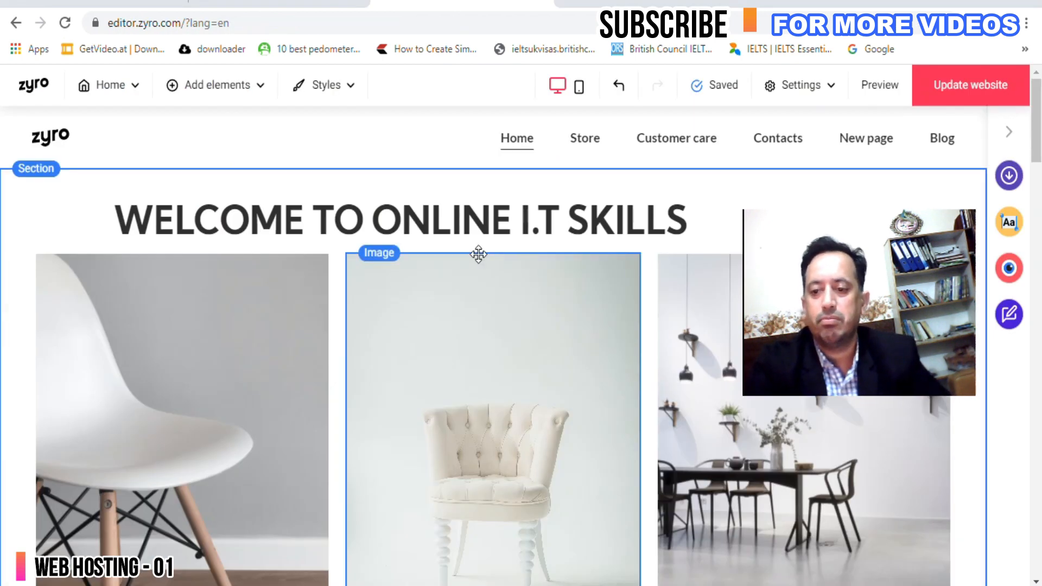
pyautogui.scroll(-15, 477, 253)
pyautogui.scroll(-10, 482, 263)
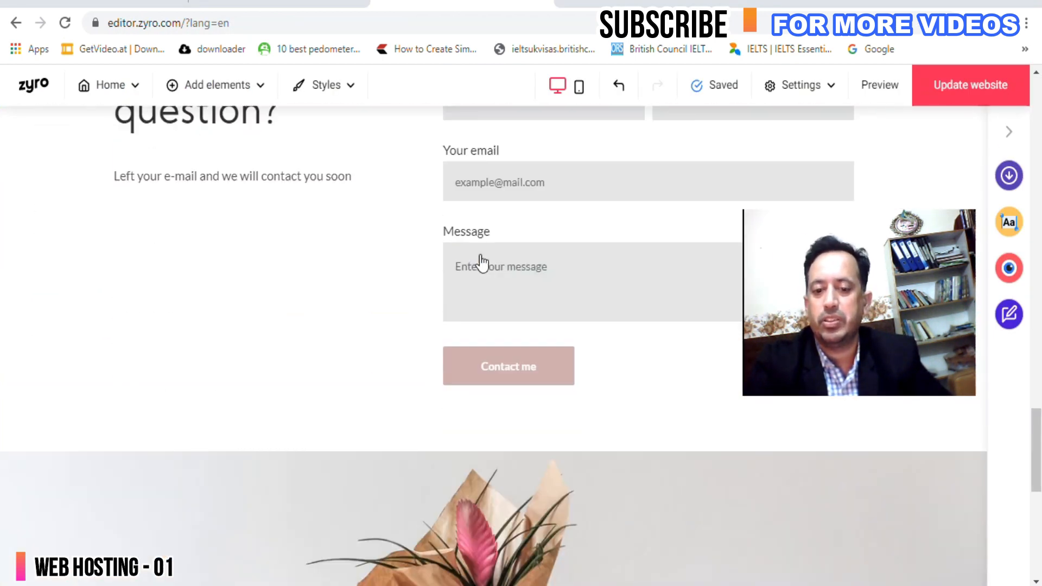
pyautogui.scroll(-2, 482, 263)
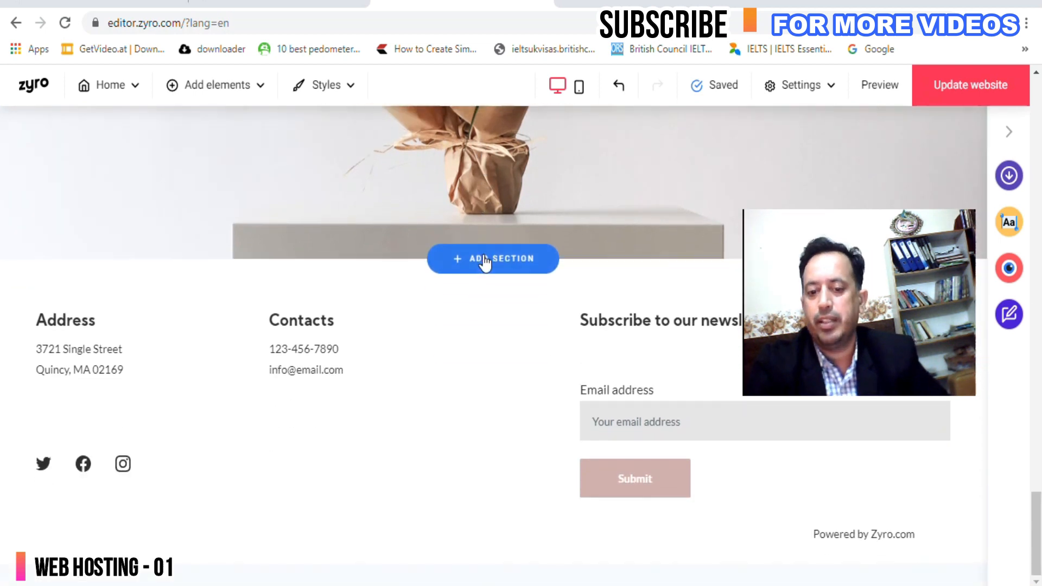
pyautogui.scroll(10, 483, 263)
pyautogui.scroll(15, 484, 262)
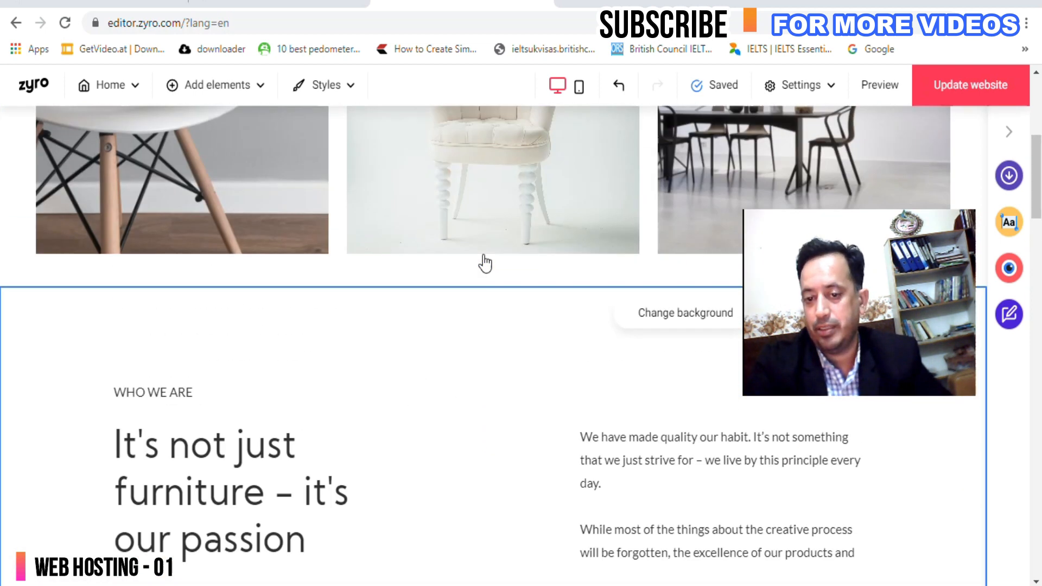
pyautogui.click(529, 229)
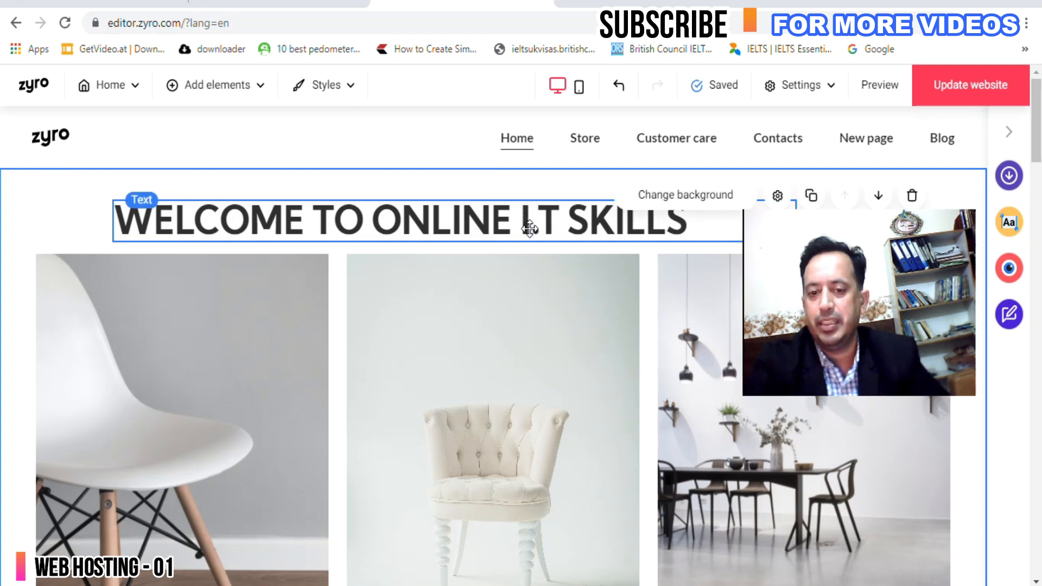
pyautogui.click(529, 229)
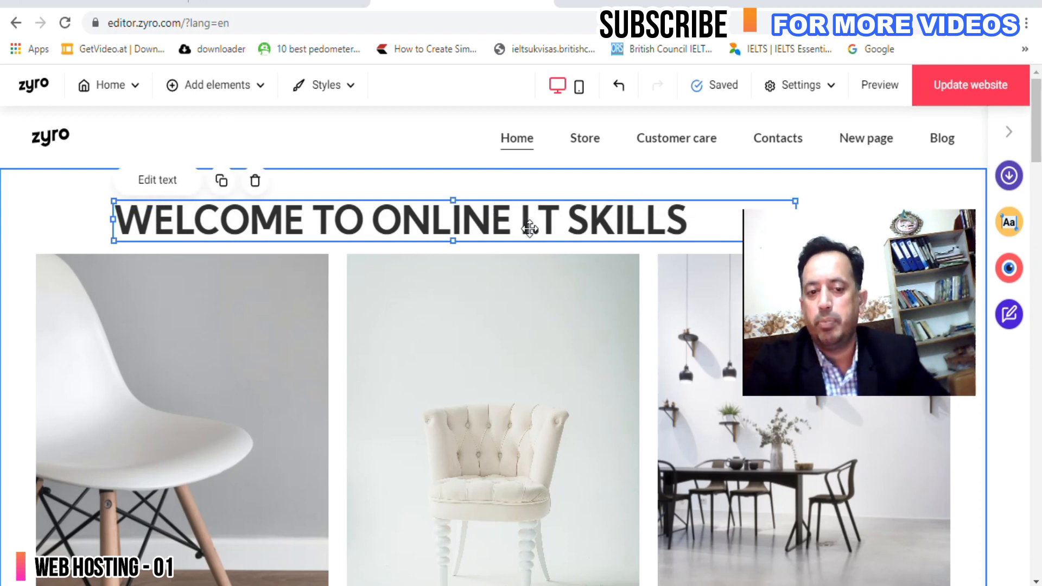
pyautogui.click(530, 229)
pyautogui.write('.')
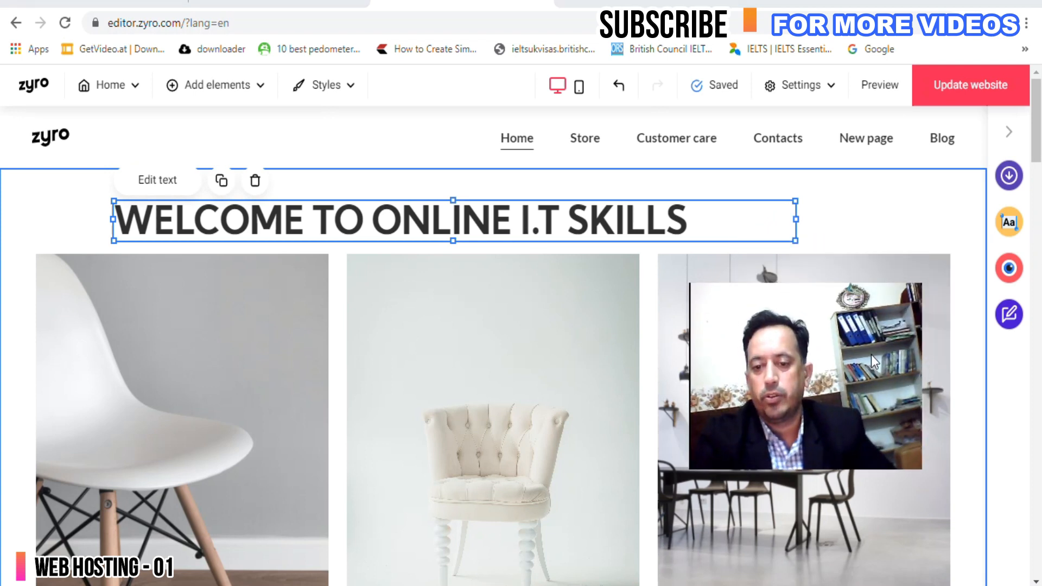